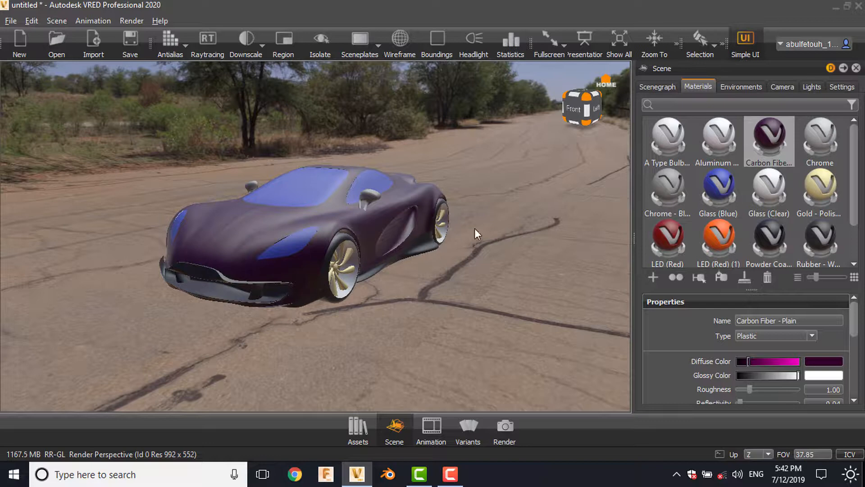
- Set the A Type Bulb - Frosted material's incandescence to 5 and its incandescence color to white
{"action": "left_click", "coordinate": [666, 136]}
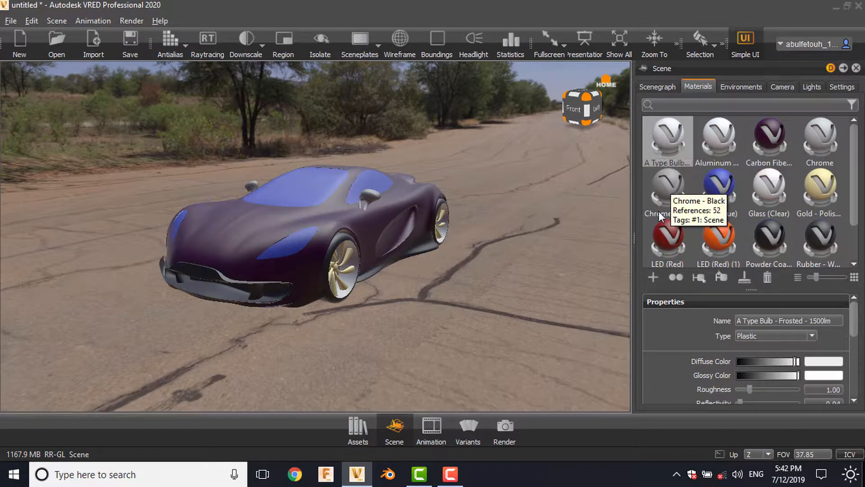
{"action": "scroll", "coordinate": [679, 343], "scroll_direction": "down", "scroll_amount": 2}
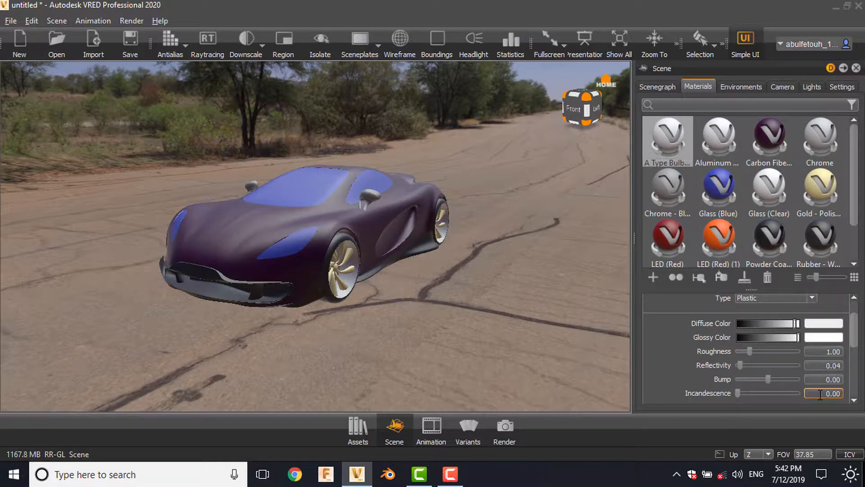
{"action": "left_click_drag", "start_coordinate": [821, 395], "coordinate": [853, 395]}
{"action": "type", "text": "5"}
{"action": "key", "text": "Return"}
{"action": "scroll", "coordinate": [714, 373], "scroll_direction": "down", "scroll_amount": 1}
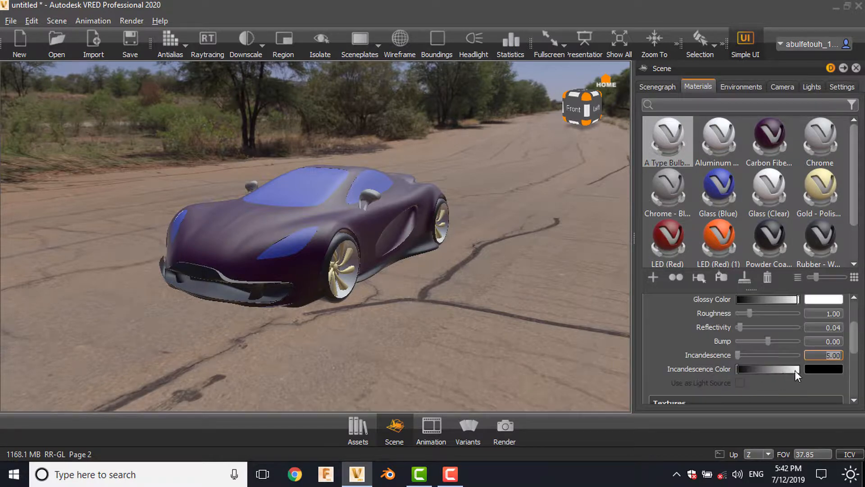
{"action": "left_click_drag", "start_coordinate": [794, 369], "coordinate": [816, 371]}
- Change the Aluminum - Satin material's type to Brushed Metal
{"action": "left_click", "coordinate": [712, 137]}
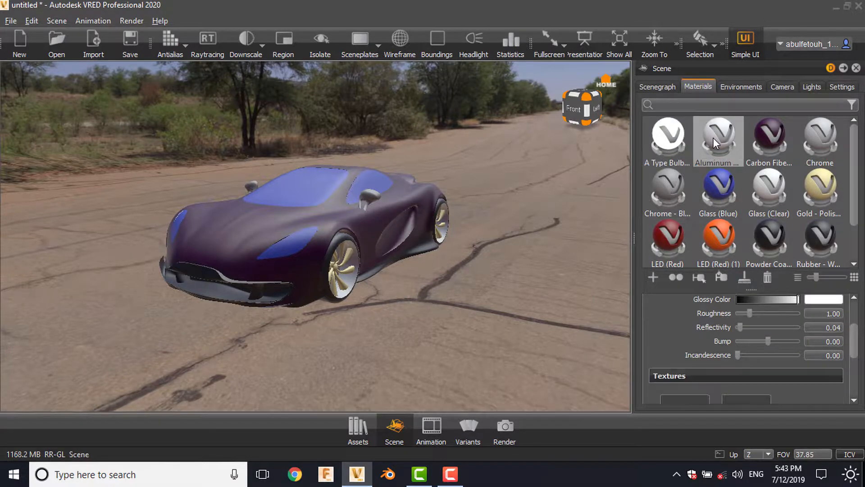
{"action": "left_click", "coordinate": [791, 338]}
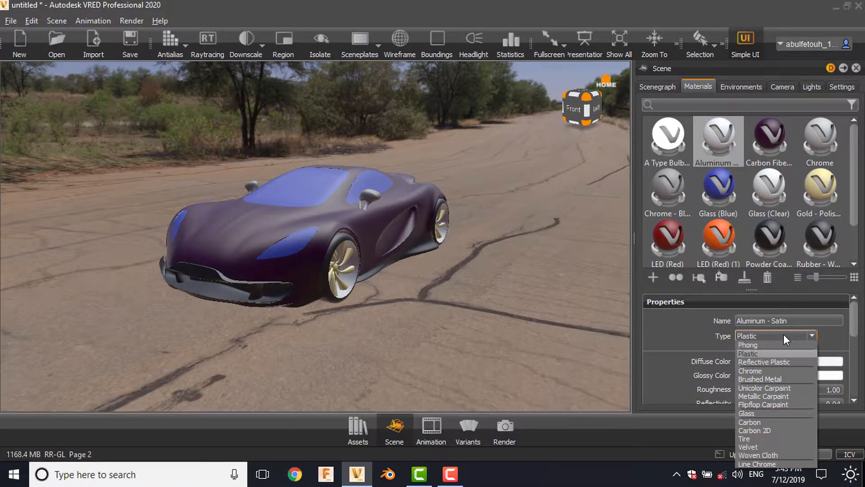
{"action": "left_click", "coordinate": [767, 373]}
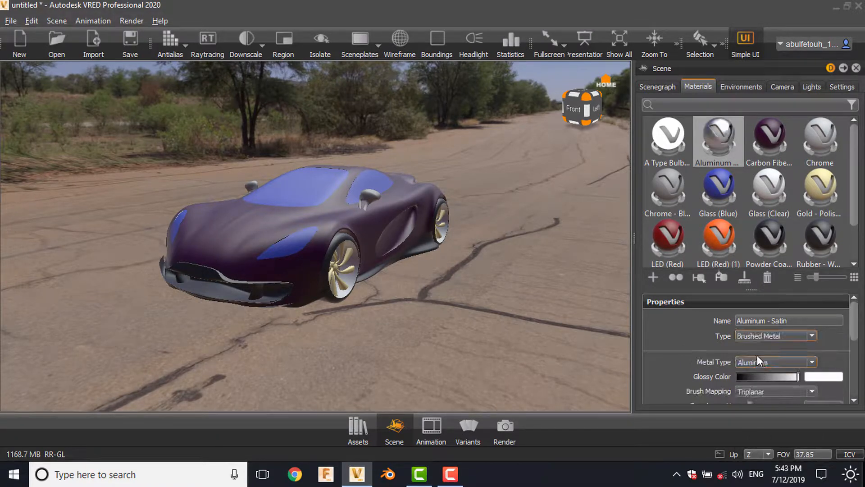
- Set both Roughness U and Roughness V of the brushed aluminum material to 0.05
{"action": "scroll", "coordinate": [683, 340], "scroll_direction": "down", "scroll_amount": 2}
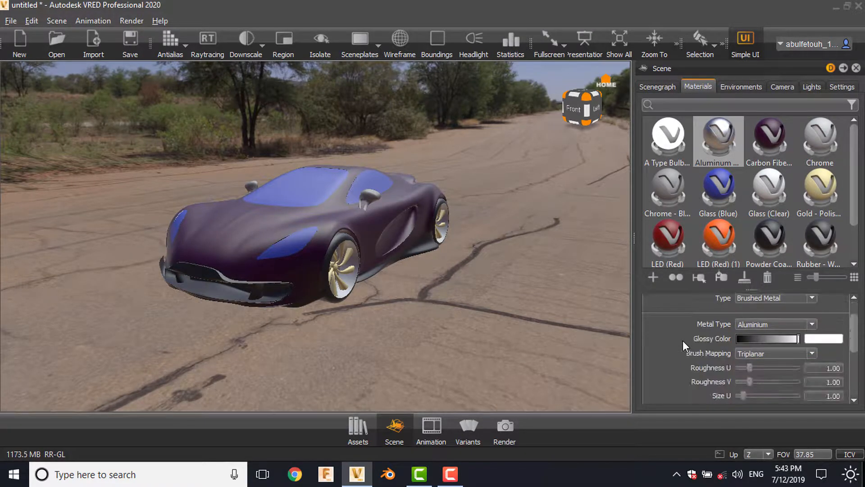
{"action": "double_click", "coordinate": [815, 368]}
{"action": "type", "text": ".05"}
{"action": "key", "text": "Return"}
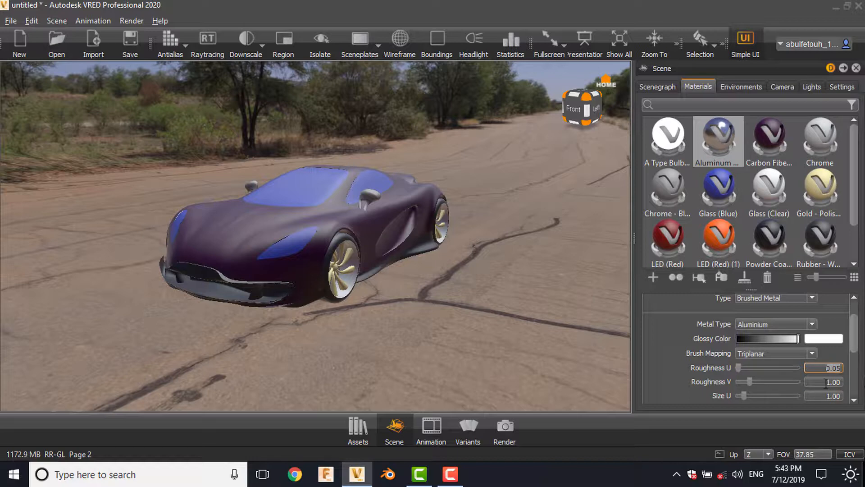
{"action": "double_click", "coordinate": [825, 382]}
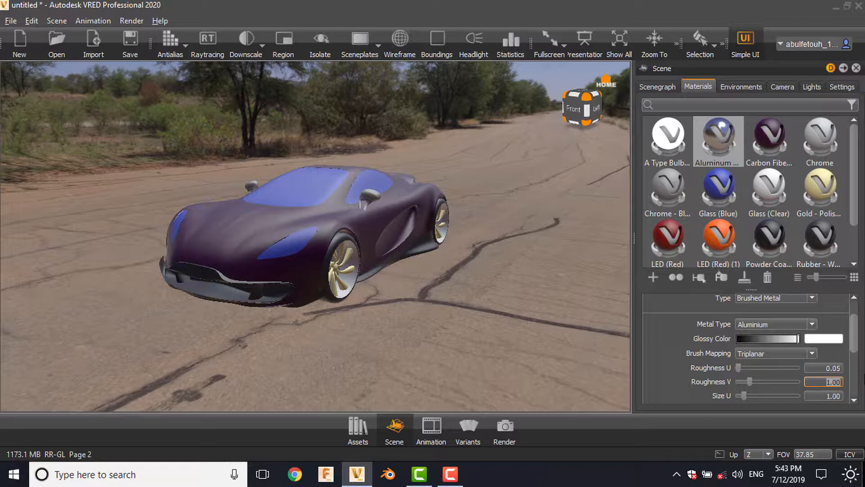
{"action": "type", "text": ".05"}
{"action": "key", "text": "Return"}
- Change the Carbon Fiber - Plain body material's type to Metallic Carpaint
{"action": "left_click", "coordinate": [778, 136]}
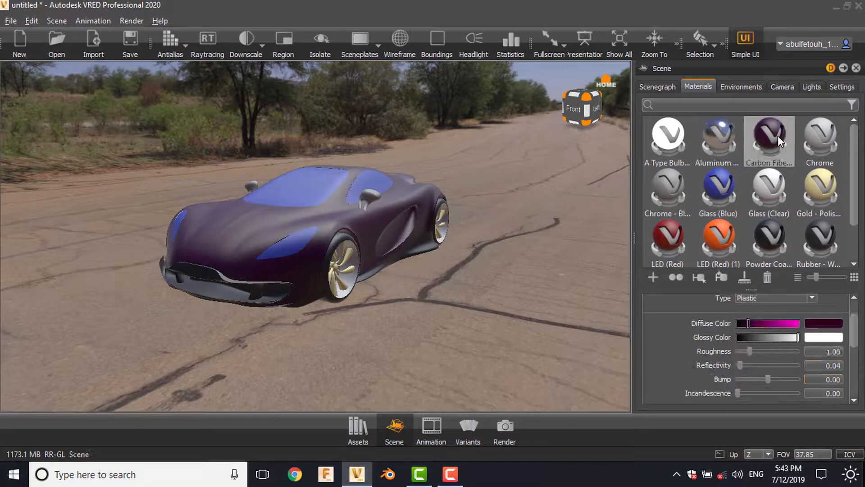
{"action": "left_click_drag", "start_coordinate": [450, 263], "coordinate": [295, 261]}
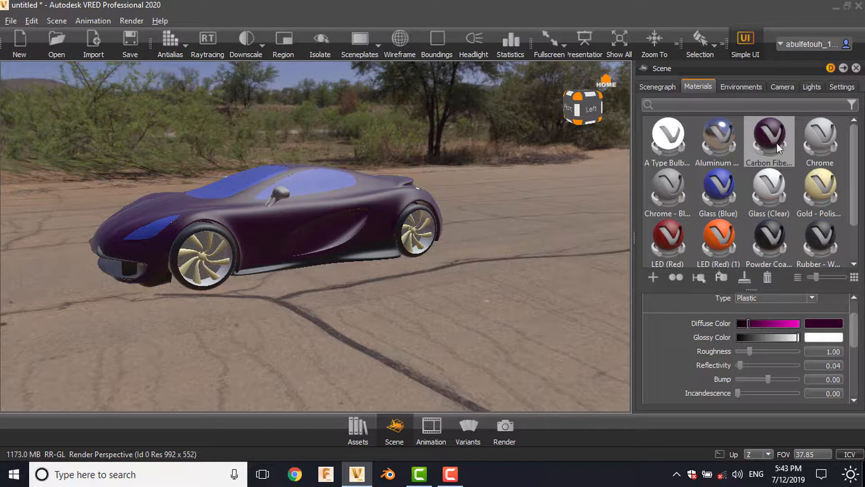
{"action": "left_click_drag", "start_coordinate": [404, 294], "coordinate": [441, 296]}
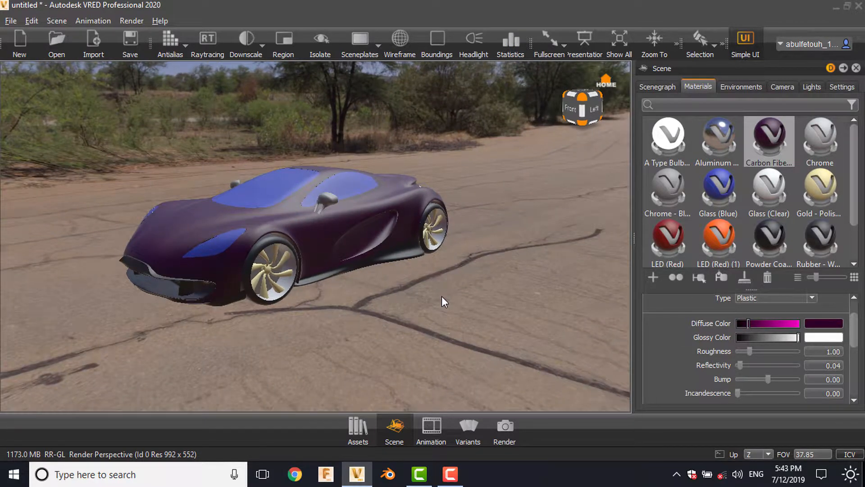
{"action": "left_click", "coordinate": [763, 297]}
{"action": "left_click", "coordinate": [764, 358]}
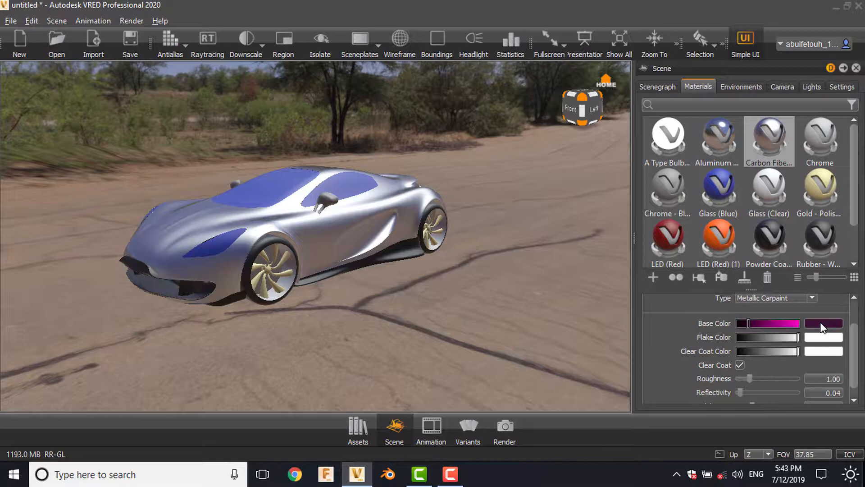
- Copy the carpaint's base color to its flake color and brighten the flake to a medium magenta
{"action": "left_click_drag", "start_coordinate": [821, 323], "coordinate": [820, 336]}
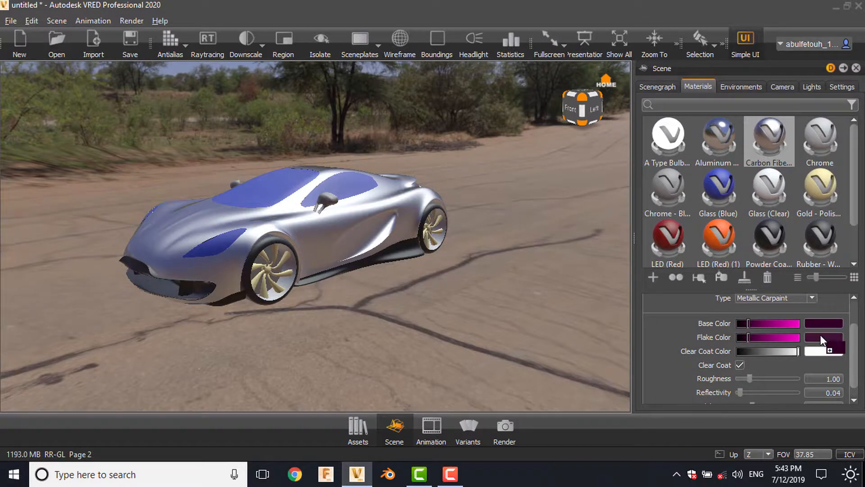
{"action": "left_click_drag", "start_coordinate": [764, 338], "coordinate": [814, 336]}
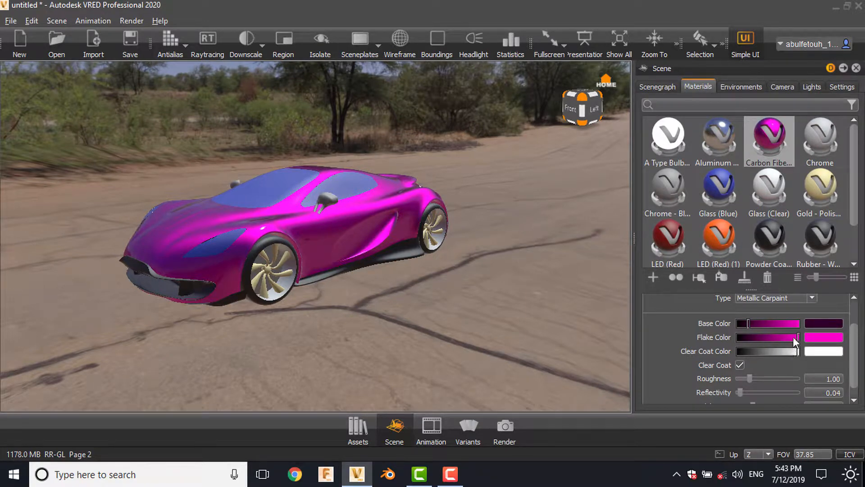
{"action": "left_click_drag", "start_coordinate": [794, 337], "coordinate": [772, 341]}
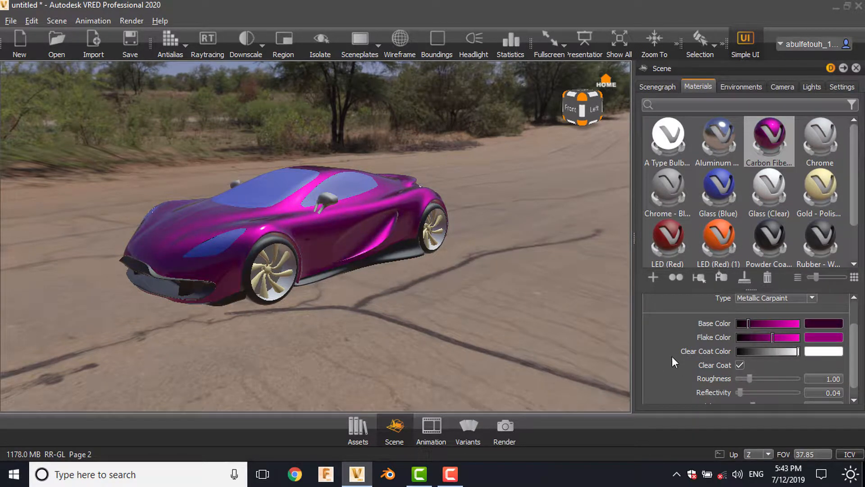
- Set the metallic carpaint's roughness to 0.15
{"action": "scroll", "coordinate": [671, 356], "scroll_direction": "down", "scroll_amount": 1}
{"action": "double_click", "coordinate": [822, 364]}
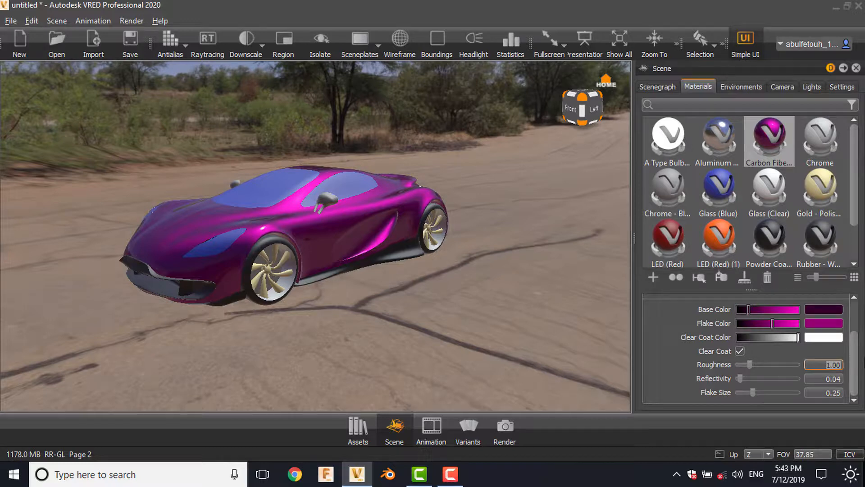
{"action": "type", "text": "0.15"}
{"action": "key", "text": "Return"}
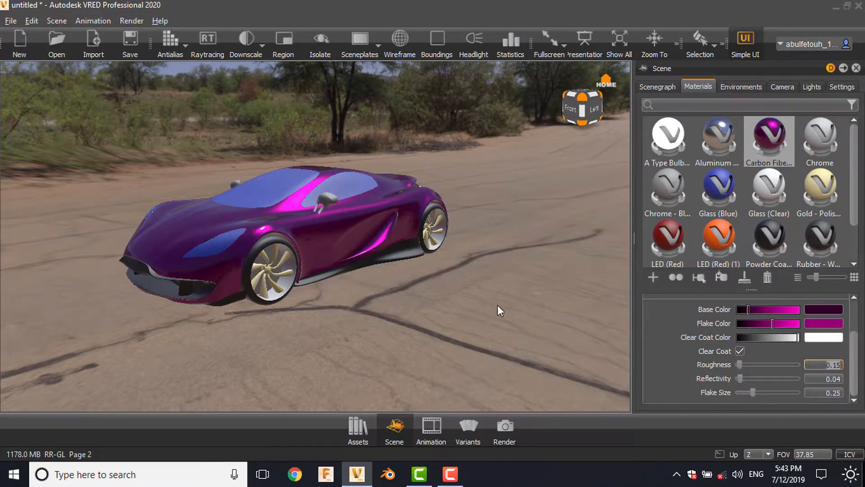
- In the full interface's Material Editor, set the Carbon Fiber - Plain paint type to 2-Coat with a black pigment color
{"action": "left_click", "coordinate": [746, 38]}
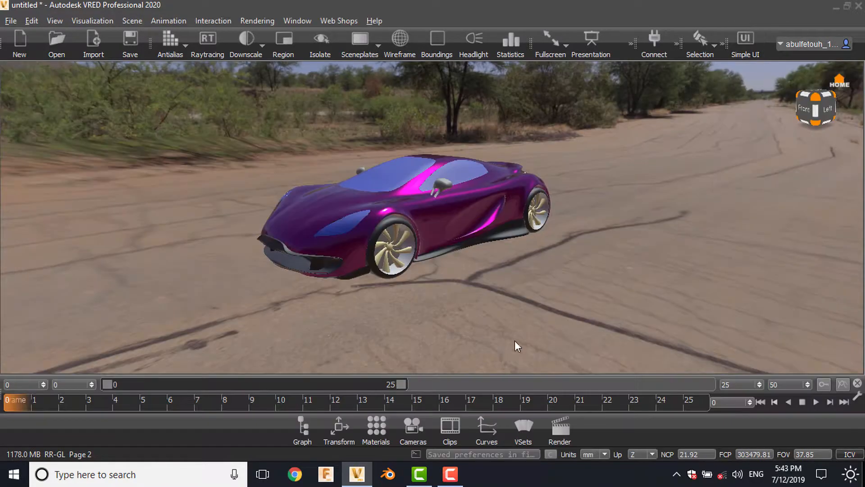
{"action": "left_click", "coordinate": [375, 426]}
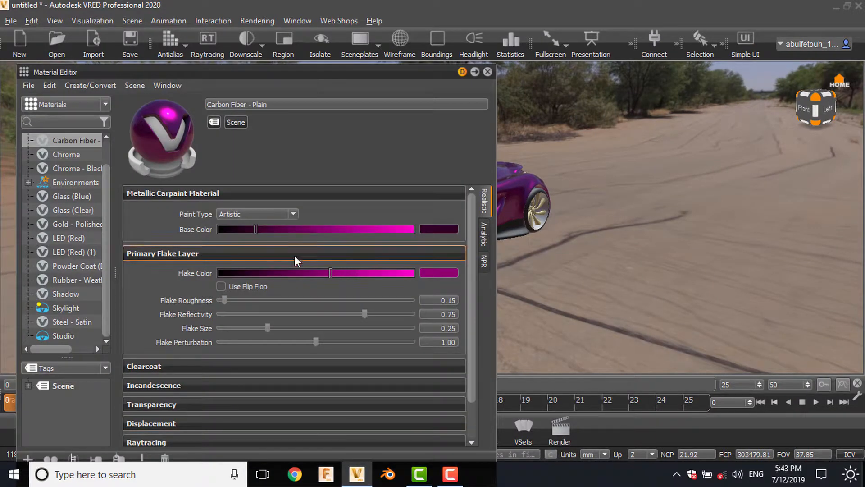
{"action": "left_click", "coordinate": [243, 214]}
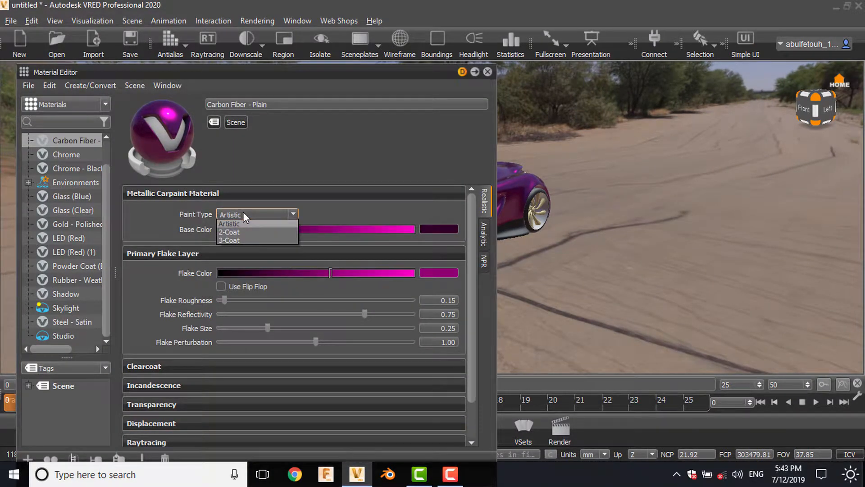
{"action": "left_click", "coordinate": [243, 231]}
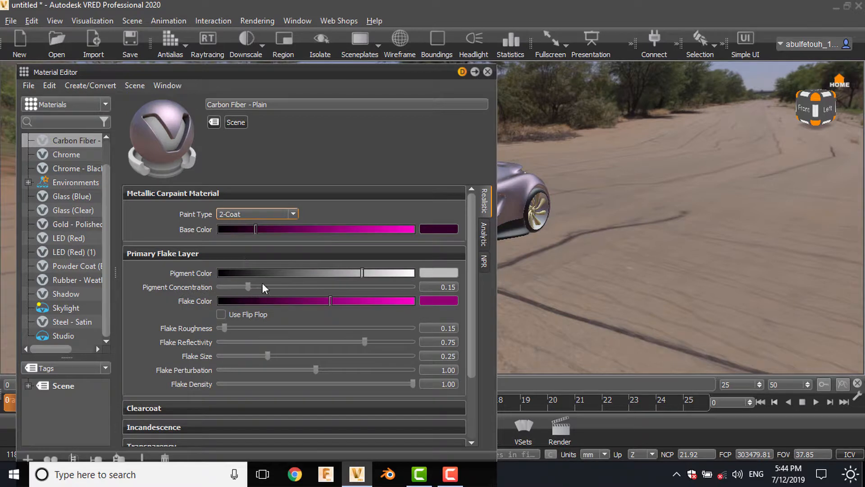
{"action": "left_click_drag", "start_coordinate": [363, 273], "coordinate": [201, 275]}
{"action": "left_click", "coordinate": [487, 72]}
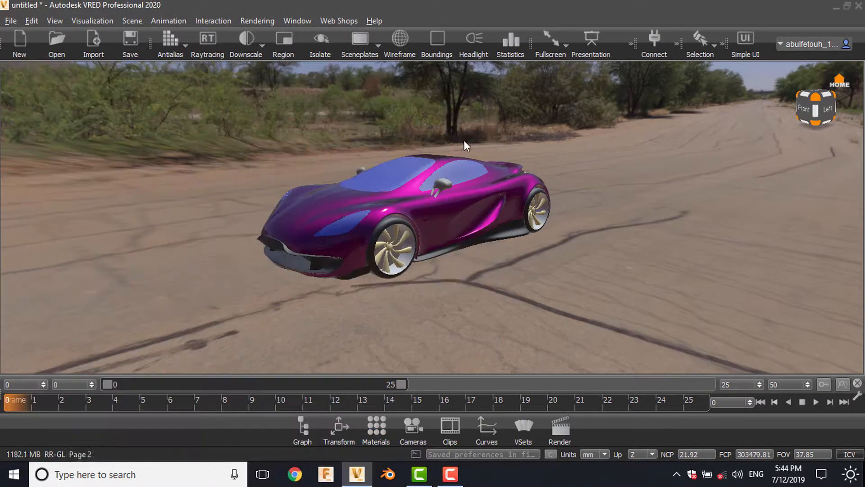
{"action": "left_click_drag", "start_coordinate": [324, 254], "coordinate": [434, 265]}
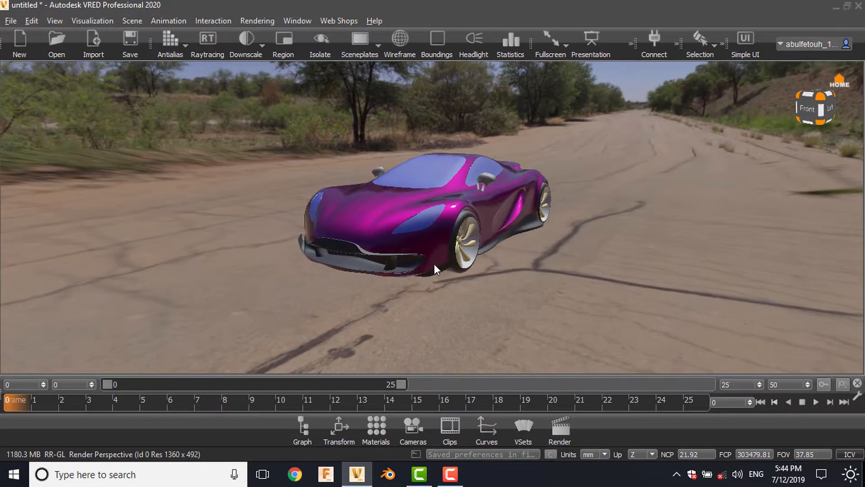
- Return to the simple interface and create a new Switch material in the scene's materials
{"action": "left_click", "coordinate": [741, 47]}
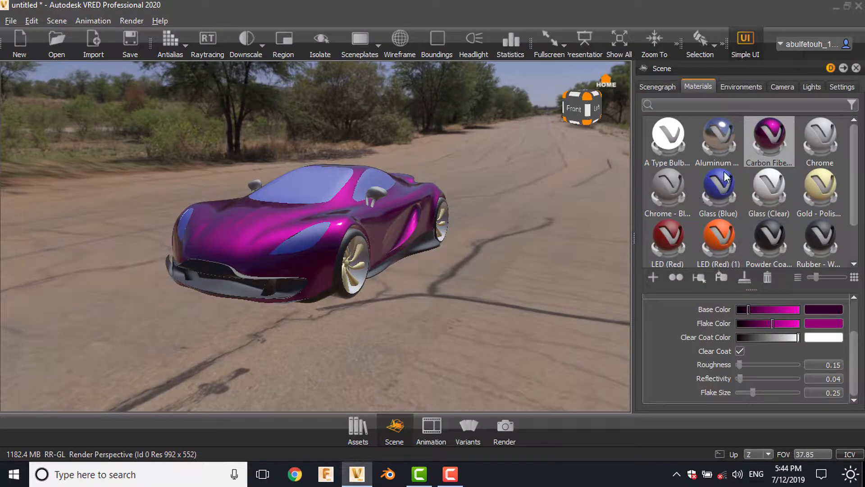
{"action": "scroll", "coordinate": [736, 157], "scroll_direction": "down", "scroll_amount": 2}
{"action": "right_click", "coordinate": [757, 235]}
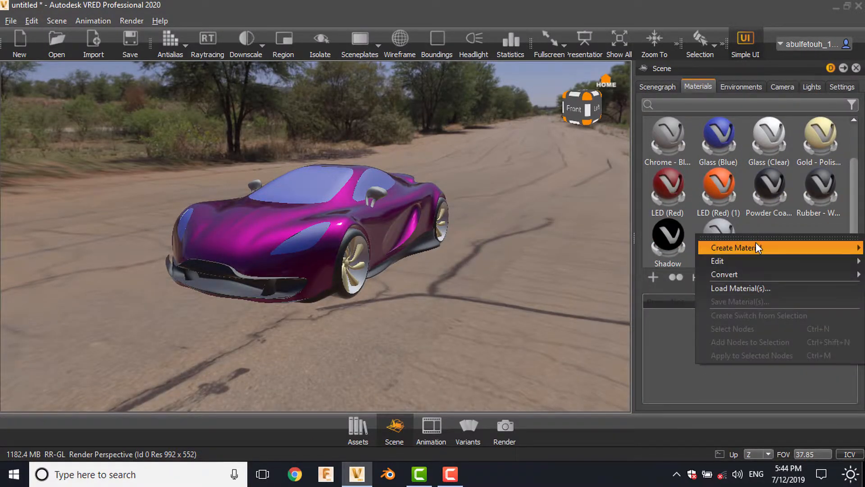
{"action": "mouse_move", "coordinate": [756, 246]}
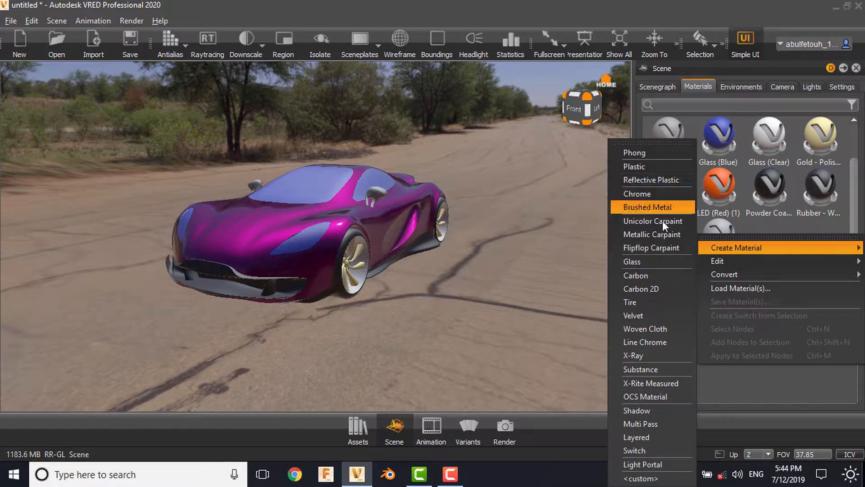
{"action": "left_click", "coordinate": [651, 449]}
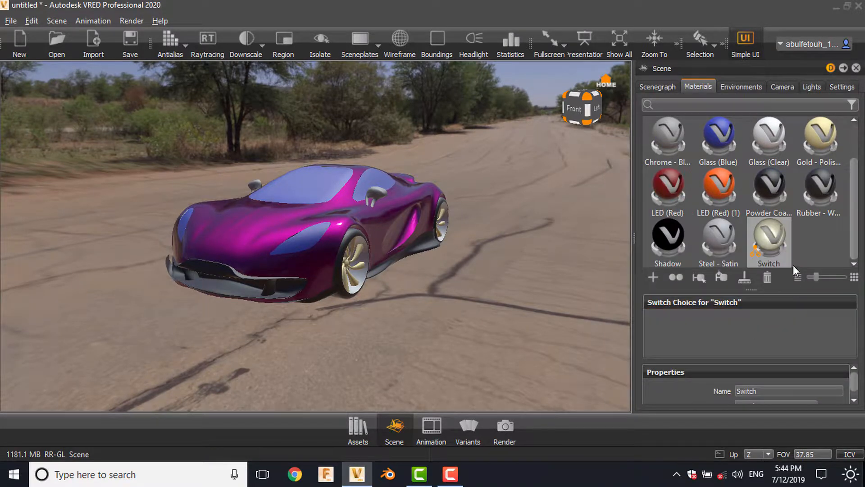
- Apply the new Switch material to the car body in place of Carbon Fiber - Plain
{"action": "scroll", "coordinate": [800, 237], "scroll_direction": "up", "scroll_amount": 1}
{"action": "scroll", "coordinate": [768, 142], "scroll_direction": "down", "scroll_amount": 1}
{"action": "scroll", "coordinate": [768, 143], "scroll_direction": "up", "scroll_amount": 1}
{"action": "left_click_drag", "start_coordinate": [768, 134], "coordinate": [285, 223]}
{"action": "scroll", "coordinate": [785, 242], "scroll_direction": "down", "scroll_amount": 1}
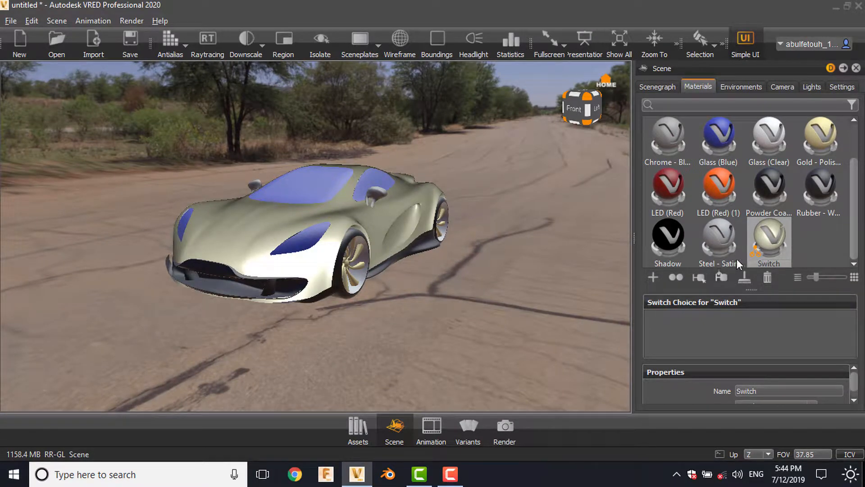
- Add the Carbon Fiber - Plain carpaint to the Switch material as its first choice
{"action": "scroll", "coordinate": [737, 258], "scroll_direction": "up", "scroll_amount": 1}
{"action": "left_click_drag", "start_coordinate": [777, 134], "coordinate": [808, 217]}
{"action": "scroll", "coordinate": [829, 180], "scroll_direction": "down", "scroll_amount": 1}
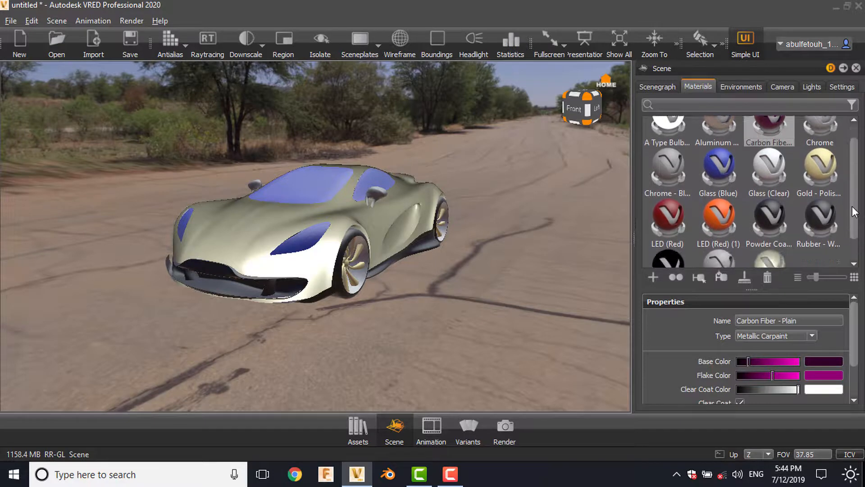
{"action": "left_click_drag", "start_coordinate": [780, 121], "coordinate": [773, 248]}
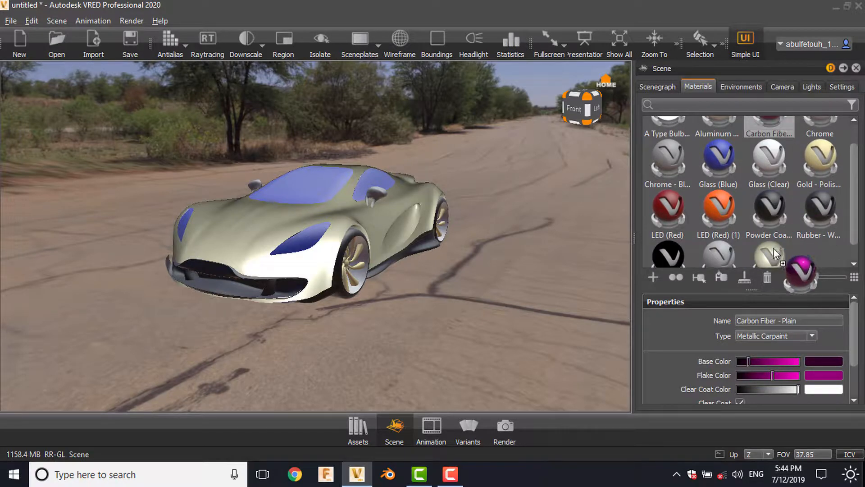
{"action": "scroll", "coordinate": [784, 252], "scroll_direction": "down", "scroll_amount": 2}
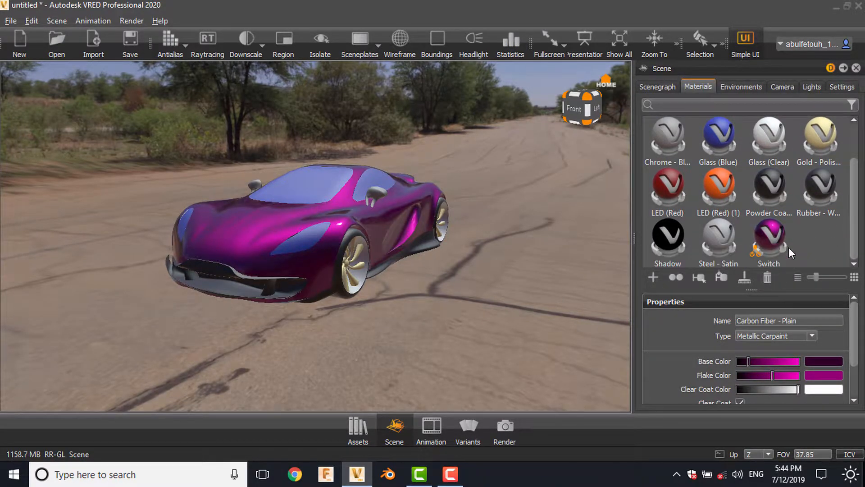
- Duplicate the Carbon Fiber - Plain material three times
{"action": "scroll", "coordinate": [789, 248], "scroll_direction": "up", "scroll_amount": 3}
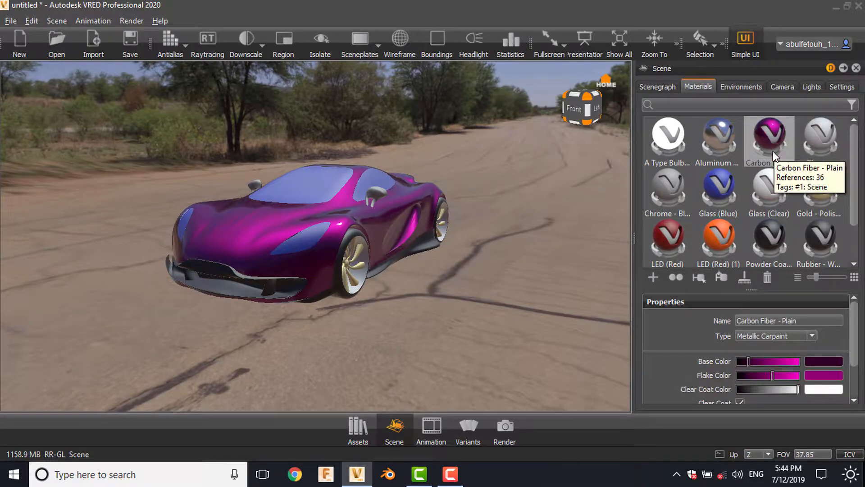
{"action": "key", "text": "ctrl+d"}
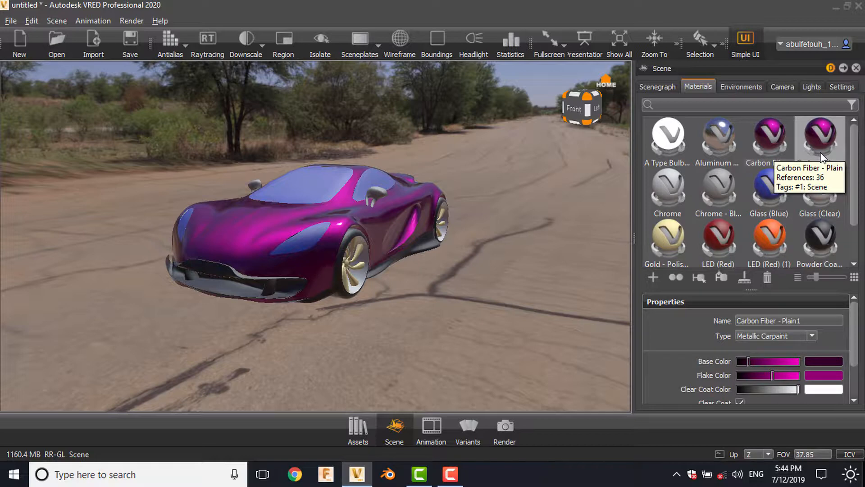
{"action": "key", "text": "ctrl+d"}
{"action": "key", "text": "ctrl+d"}
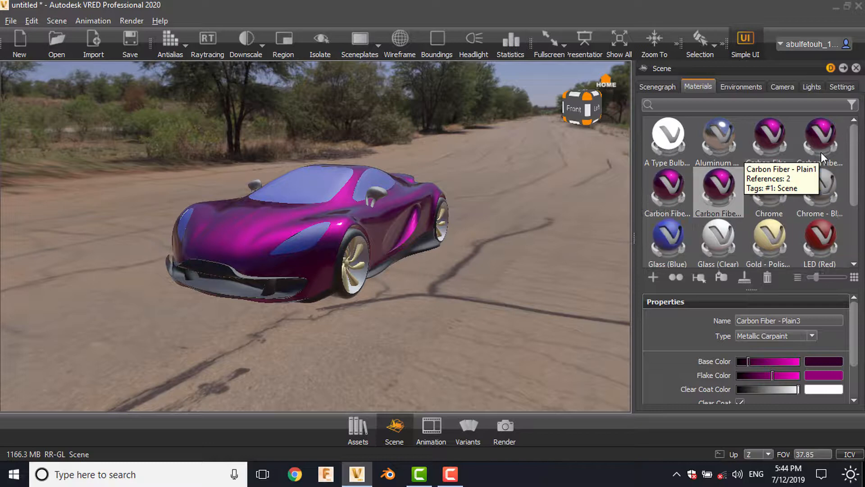
- Recolor Carbon Fiber - Plain1 with a dark blue base color of hue about 235 and a bright blue flake color
{"action": "left_click", "coordinate": [820, 152]}
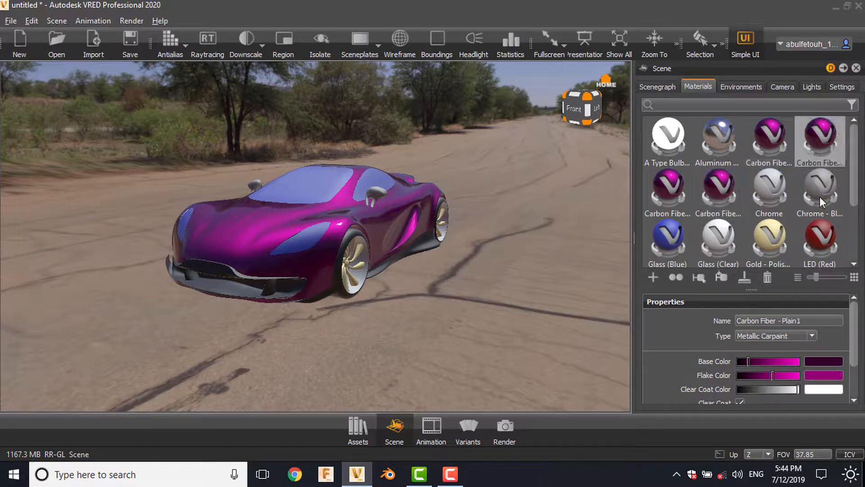
{"action": "left_click", "coordinate": [827, 361]}
{"action": "left_click", "coordinate": [354, 358]}
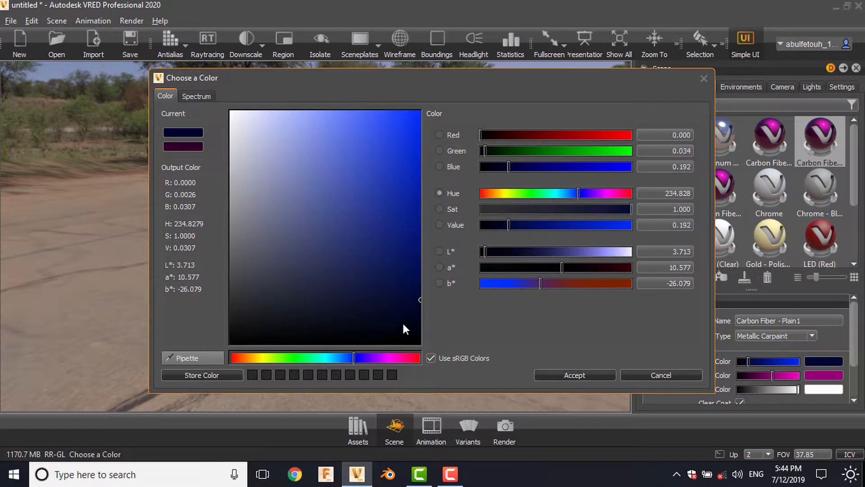
{"action": "left_click", "coordinate": [420, 308]}
{"action": "left_click", "coordinate": [574, 375]}
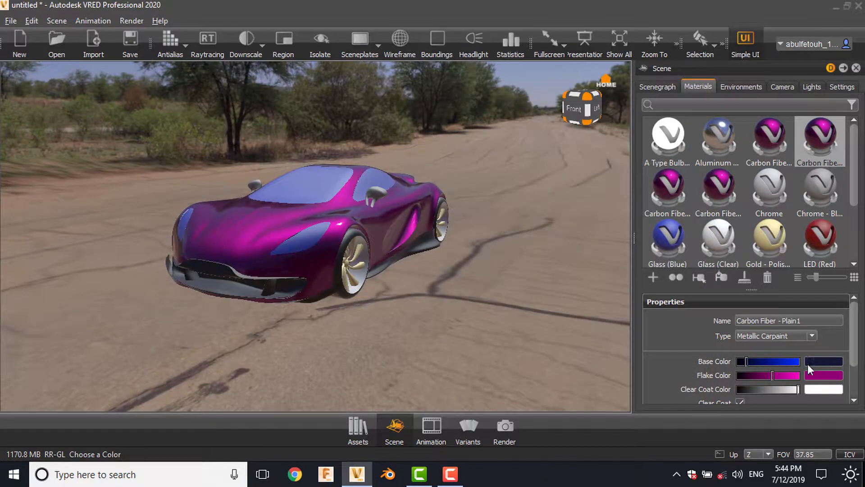
{"action": "left_click_drag", "start_coordinate": [814, 368], "coordinate": [814, 373]}
{"action": "left_click_drag", "start_coordinate": [746, 375], "coordinate": [788, 378]}
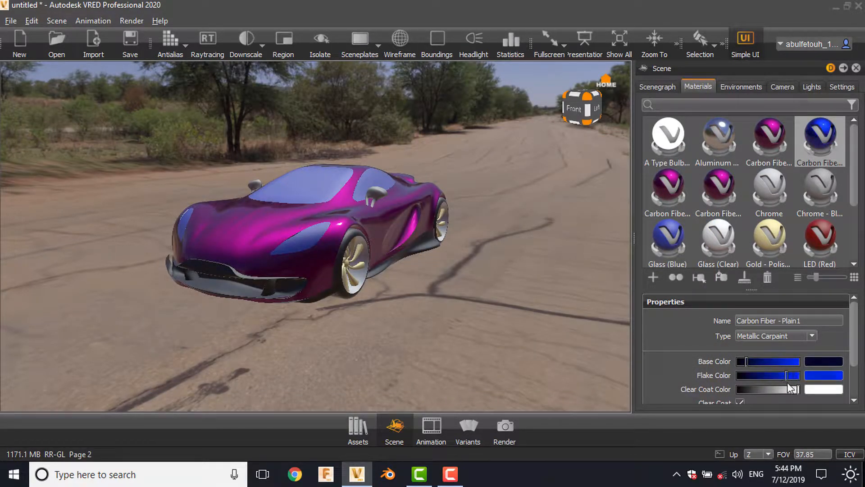
- Recolor Carbon Fiber - Plain2 with a dark orange base color of hue about 19 and a bright orange flake color
{"action": "left_click", "coordinate": [664, 184]}
{"action": "left_click", "coordinate": [815, 359]}
{"action": "left_click_drag", "start_coordinate": [257, 358], "coordinate": [240, 358]}
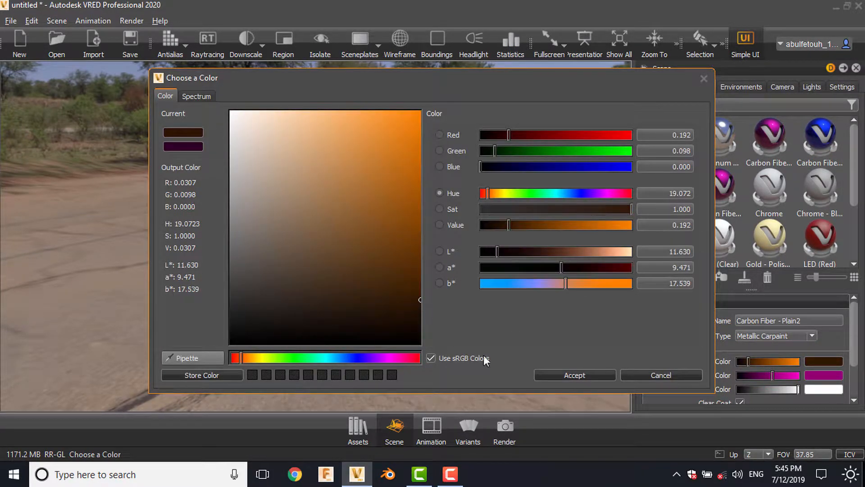
{"action": "left_click", "coordinate": [569, 373]}
{"action": "left_click_drag", "start_coordinate": [810, 363], "coordinate": [805, 382]}
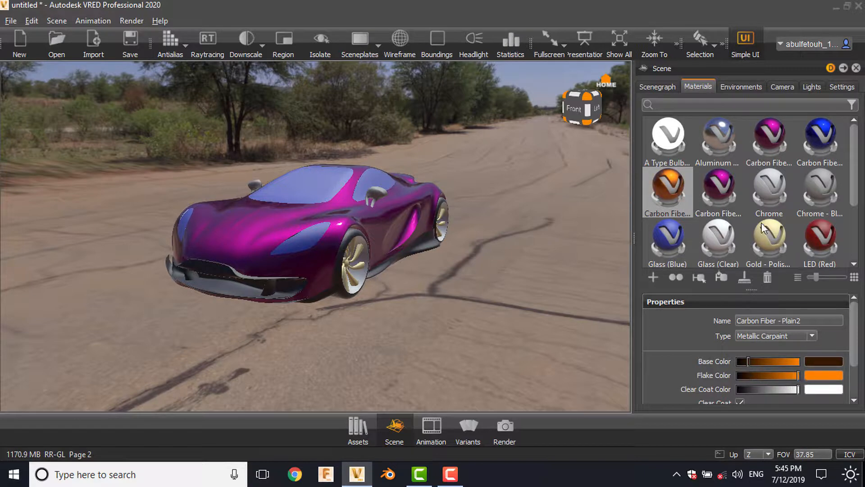
- Recolor Carbon Fiber - Plain3 with a dark red base color and a brighter red flake color
{"action": "left_click", "coordinate": [727, 182]}
{"action": "left_click", "coordinate": [810, 365]}
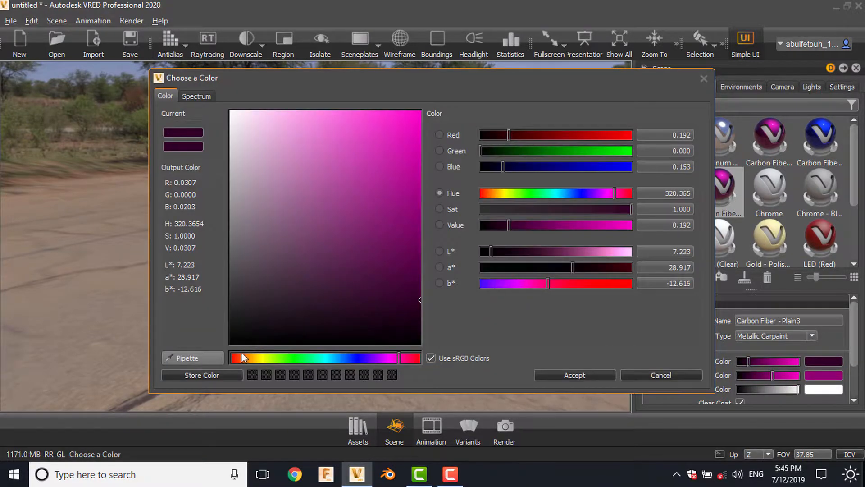
{"action": "left_click_drag", "start_coordinate": [241, 357], "coordinate": [208, 359]}
{"action": "left_click", "coordinate": [579, 374]}
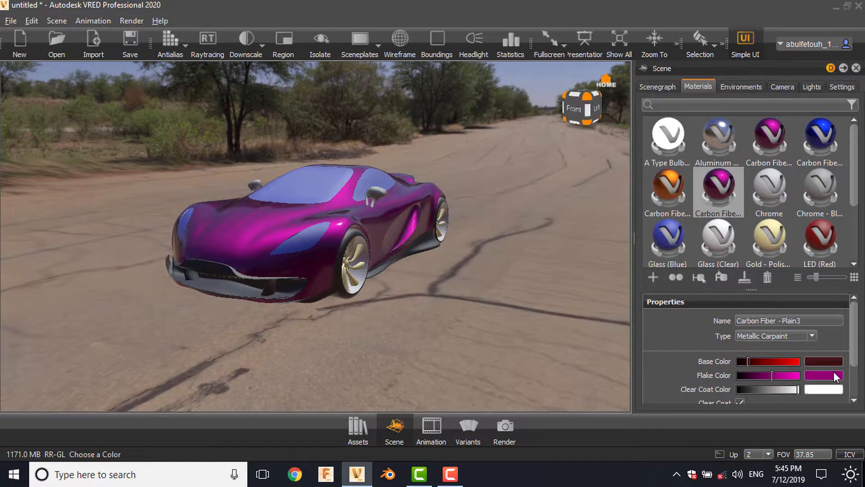
{"action": "left_click_drag", "start_coordinate": [821, 364], "coordinate": [782, 377]}
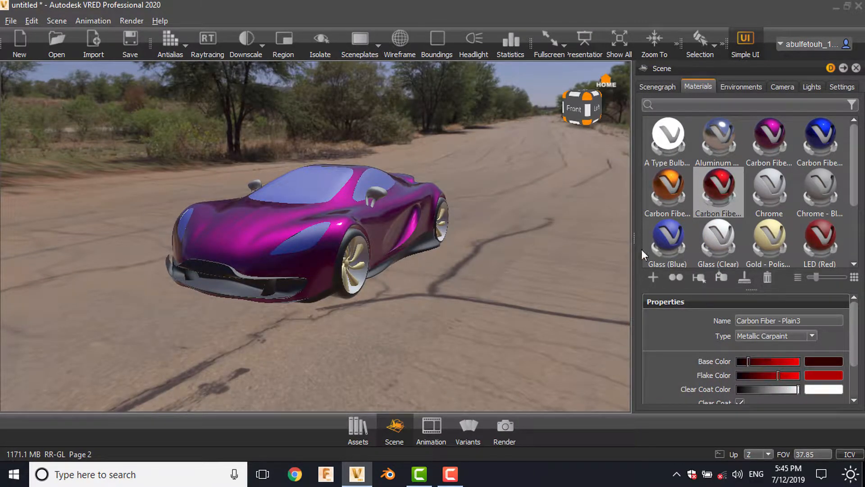
- Add the red Carbon Fiber - Plain3 and the orange Carbon Fiber - Plain2 as choices of the Switch material
{"action": "scroll", "coordinate": [856, 191], "scroll_direction": "down", "scroll_amount": 2}
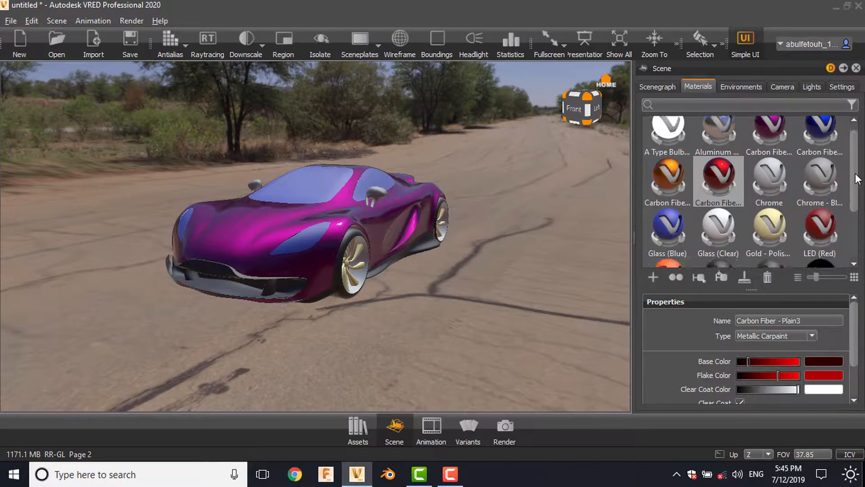
{"action": "scroll", "coordinate": [857, 197], "scroll_direction": "down", "scroll_amount": 1}
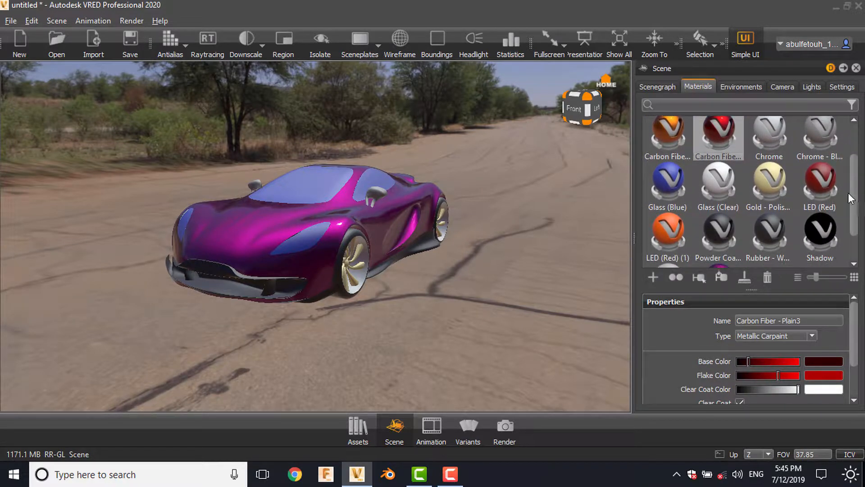
{"action": "mouse_move", "coordinate": [725, 131]}
{"action": "left_mouse_down"}
{"action": "mouse_move", "coordinate": [723, 263]}
{"action": "mouse_move", "coordinate": [726, 139]}
{"action": "left_mouse_up"}
{"action": "scroll", "coordinate": [858, 194], "scroll_direction": "down", "scroll_amount": 1}
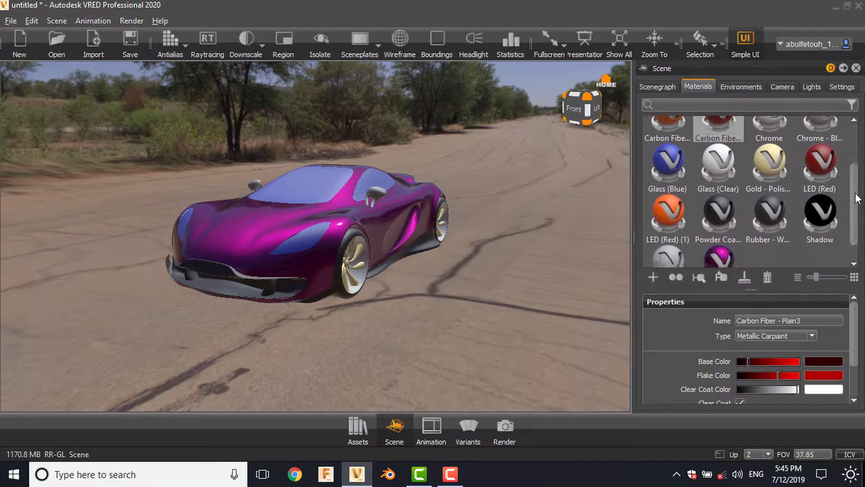
{"action": "left_click_drag", "start_coordinate": [718, 131], "coordinate": [692, 158]}
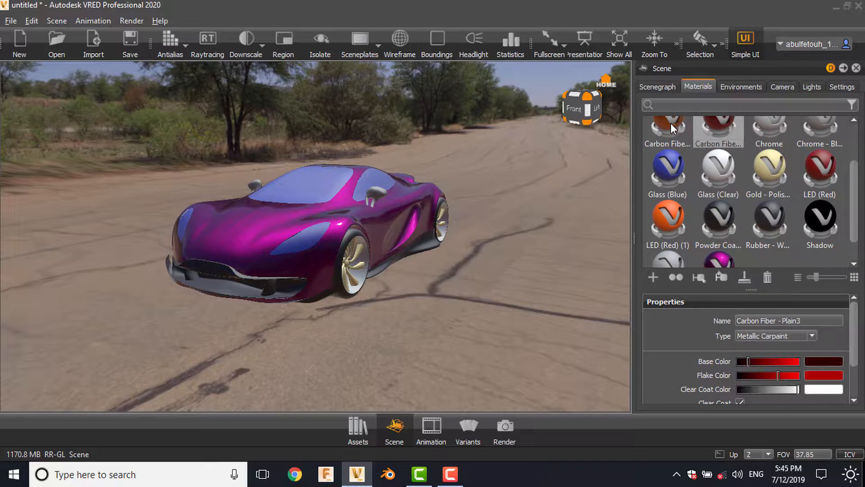
{"action": "left_click_drag", "start_coordinate": [670, 123], "coordinate": [709, 258]}
- Duplicate the blue Carbon Fiber - Plain1 material
{"action": "scroll", "coordinate": [856, 213], "scroll_direction": "up", "scroll_amount": 1}
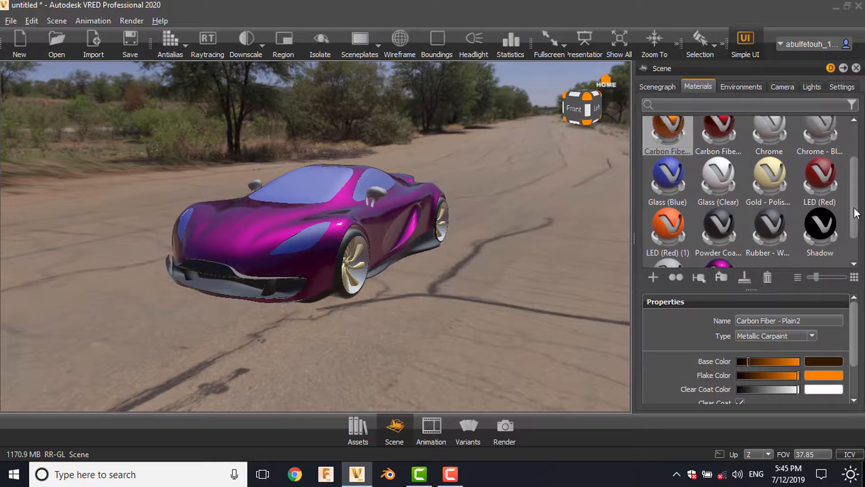
{"action": "scroll", "coordinate": [856, 213], "scroll_direction": "up", "scroll_amount": 2}
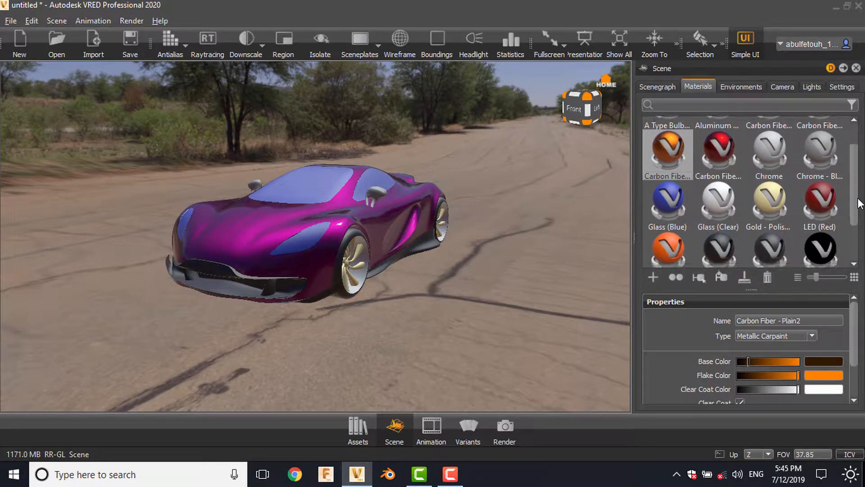
{"action": "scroll", "coordinate": [858, 204], "scroll_direction": "down", "scroll_amount": 3}
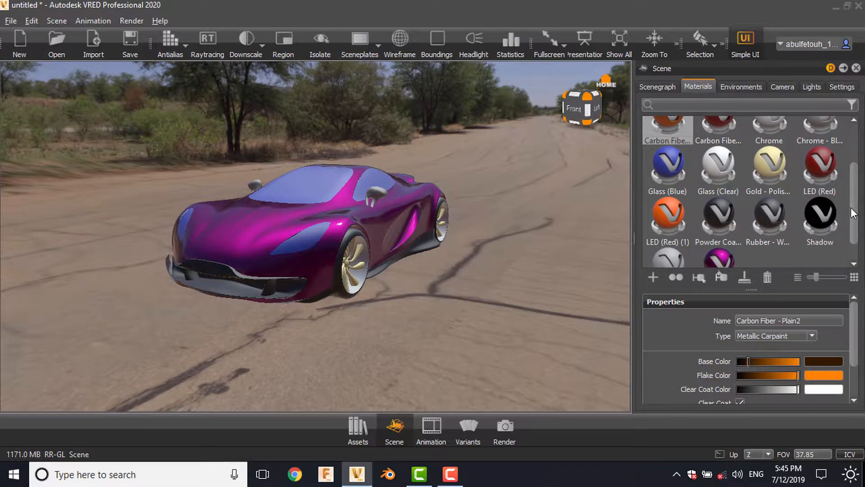
{"action": "scroll", "coordinate": [852, 213], "scroll_direction": "up", "scroll_amount": 4}
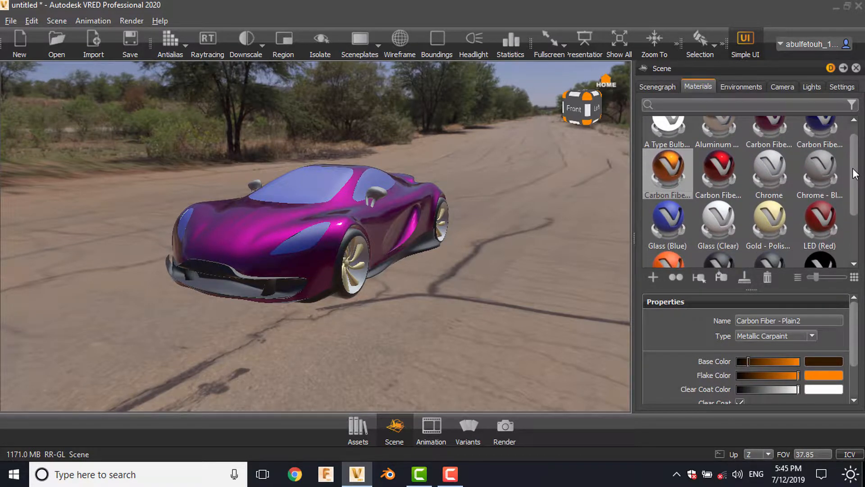
{"action": "scroll", "coordinate": [854, 180], "scroll_direction": "down", "scroll_amount": 3}
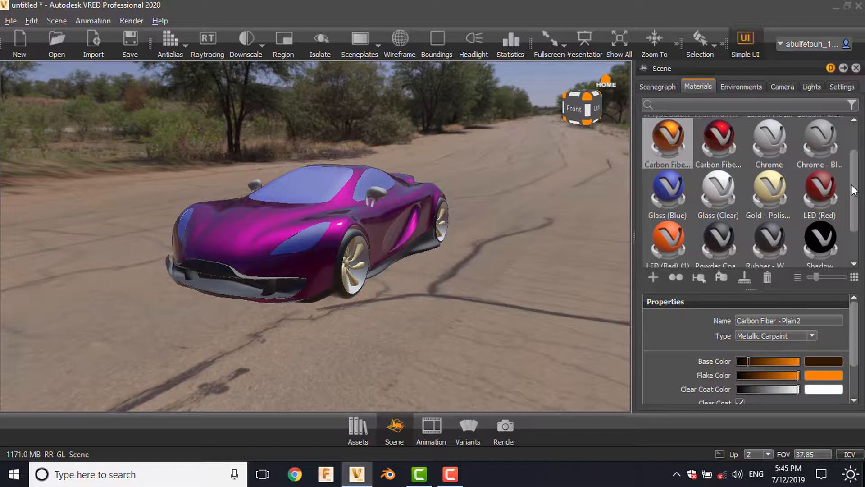
{"action": "left_click_drag", "start_coordinate": [851, 185], "coordinate": [858, 162]}
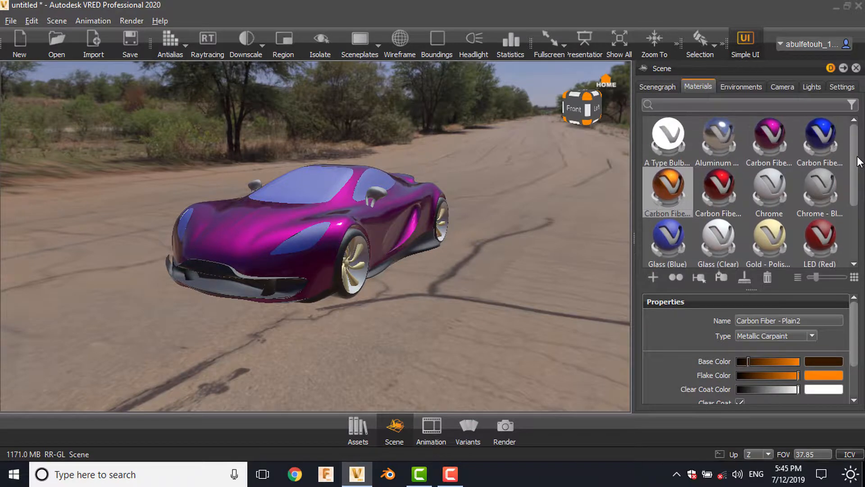
{"action": "left_click", "coordinate": [814, 135]}
{"action": "key", "text": "ctrl+d"}
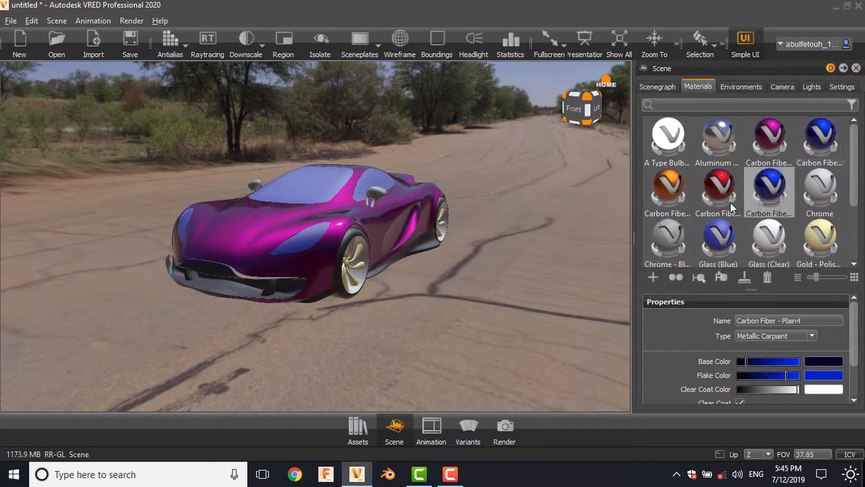
- Add the duplicated blue carpaint to the Switch material as another choice
{"action": "scroll", "coordinate": [756, 190], "scroll_direction": "down", "scroll_amount": 3}
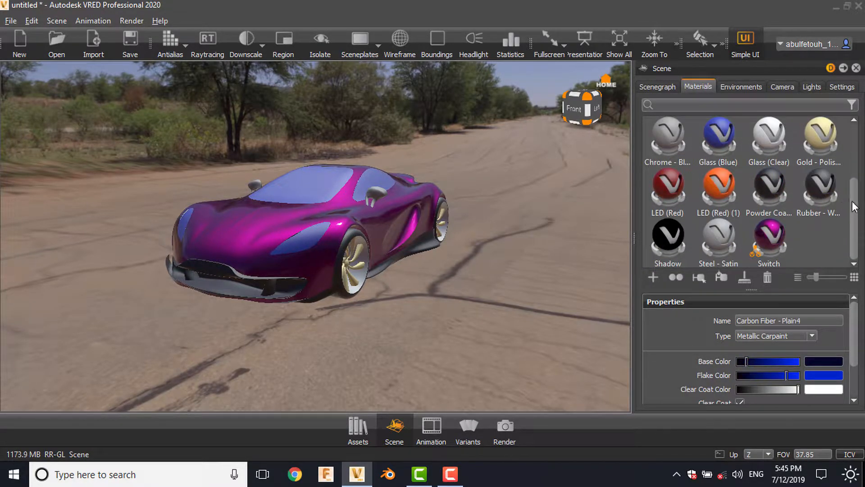
{"action": "scroll", "coordinate": [855, 206], "scroll_direction": "up", "scroll_amount": 1}
{"action": "left_click_drag", "start_coordinate": [774, 148], "coordinate": [772, 267]}
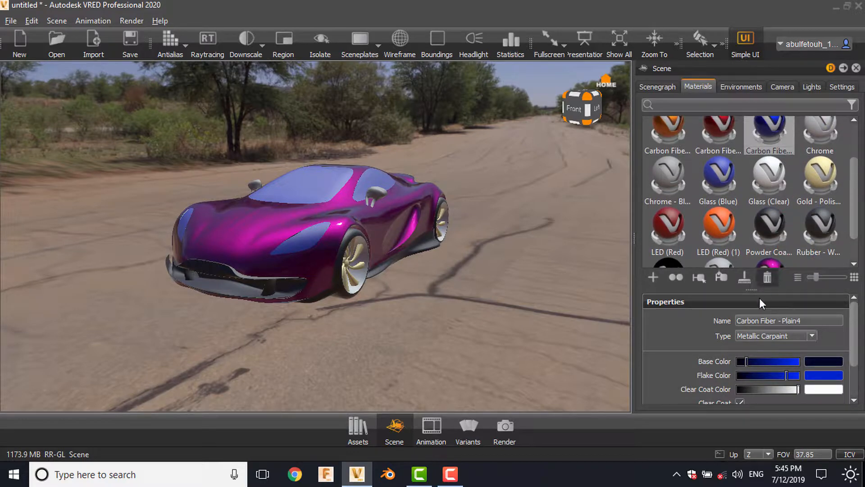
- Preview the red, orange and blue choices of the Switch material on the car body one after another
{"action": "left_click", "coordinate": [771, 264]}
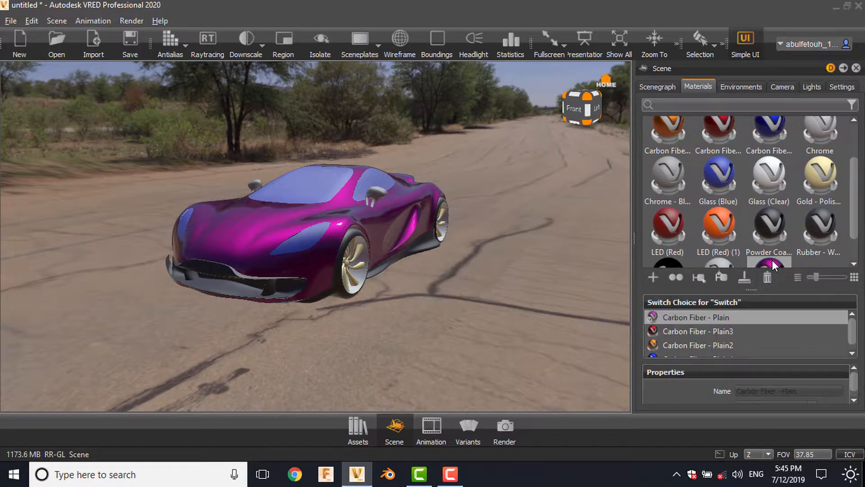
{"action": "double_click", "coordinate": [673, 331]}
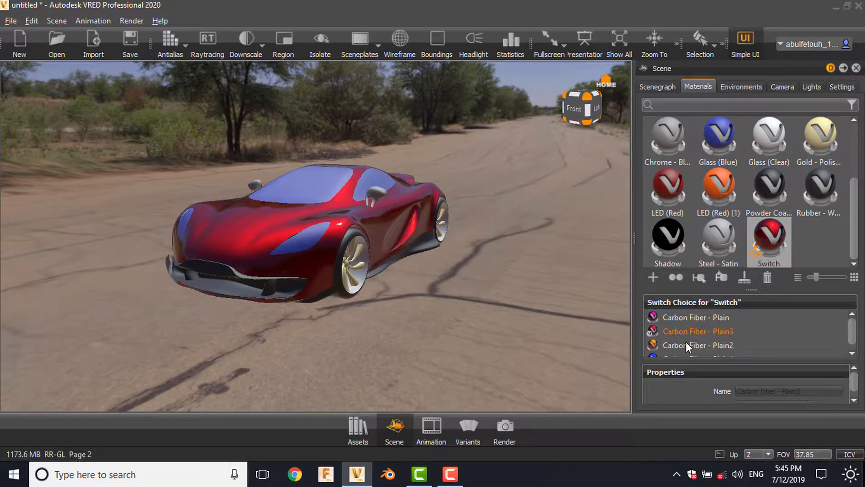
{"action": "double_click", "coordinate": [690, 344]}
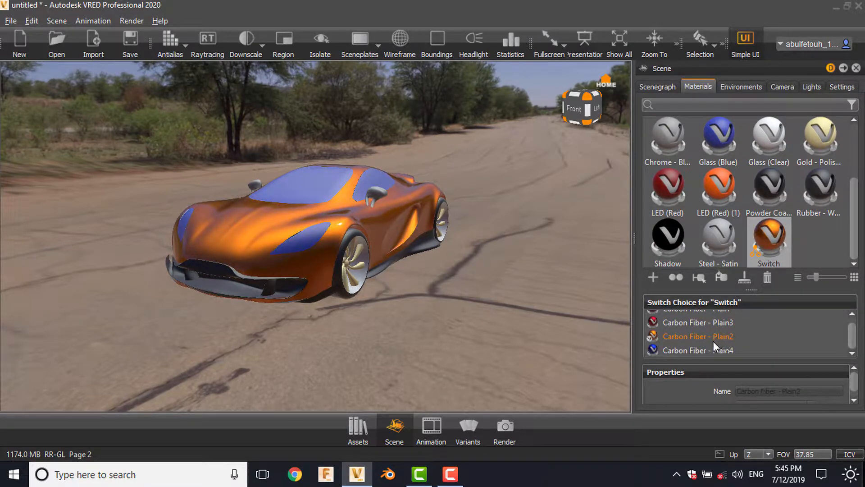
{"action": "double_click", "coordinate": [710, 347]}
{"action": "scroll", "coordinate": [761, 337], "scroll_direction": "up", "scroll_amount": 1}
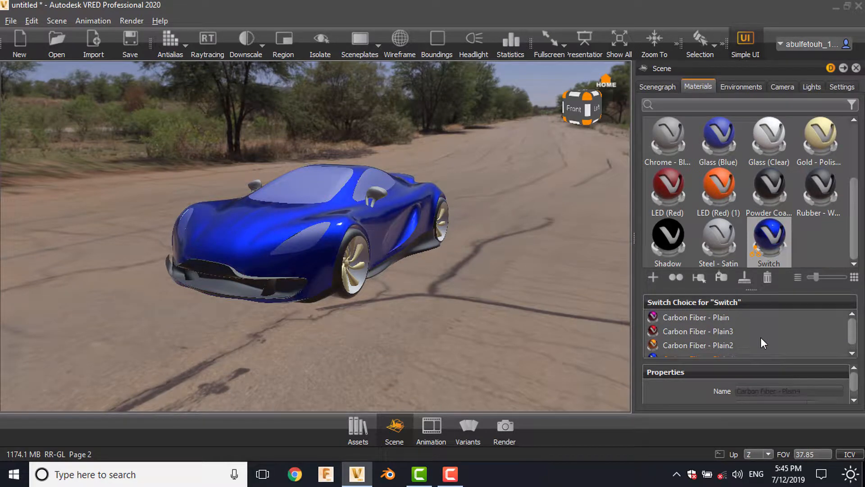
- Cycle the Switch material through all four choices, from Carbon Fiber - Plain to the blue Carbon Fiber - Plain4
{"action": "left_click", "coordinate": [705, 318]}
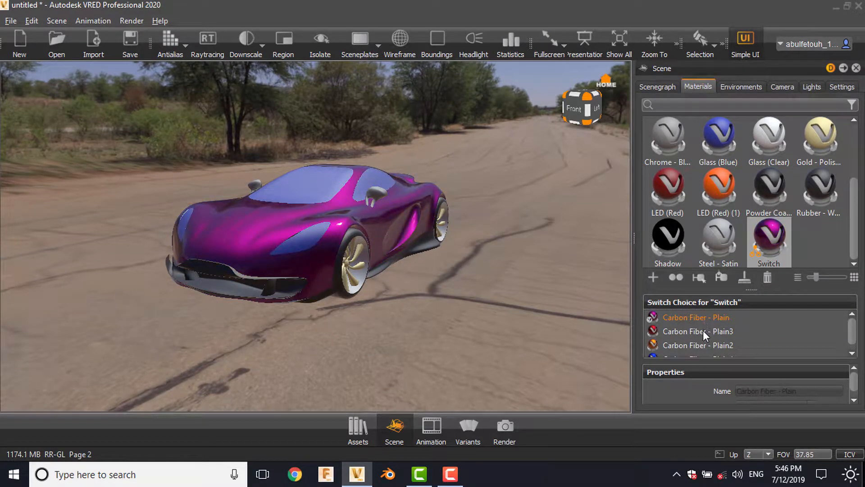
{"action": "left_click", "coordinate": [702, 331]}
{"action": "left_click", "coordinate": [702, 344]}
{"action": "scroll", "coordinate": [747, 338], "scroll_direction": "down", "scroll_amount": 1}
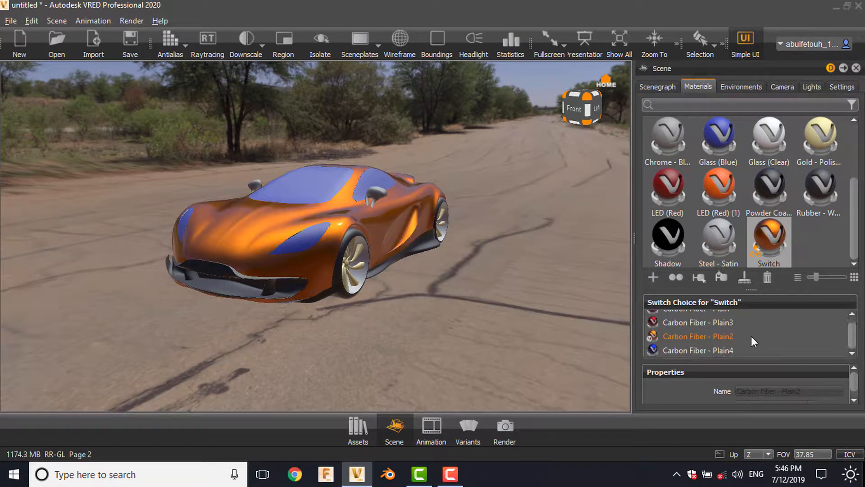
{"action": "left_click", "coordinate": [709, 351]}
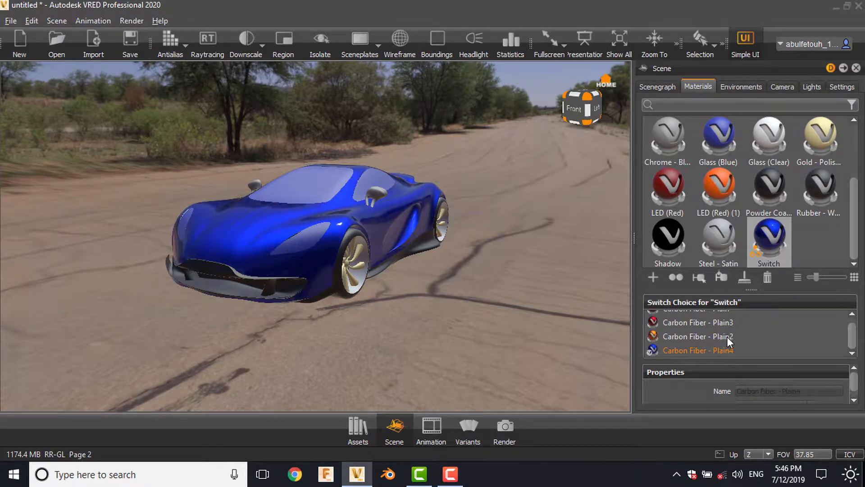
- Darken the flake colors of the blue Carbon Fiber - Plain4 and the orange Carbon Fiber - Plain2
{"action": "scroll", "coordinate": [852, 171], "scroll_direction": "up", "scroll_amount": 2}
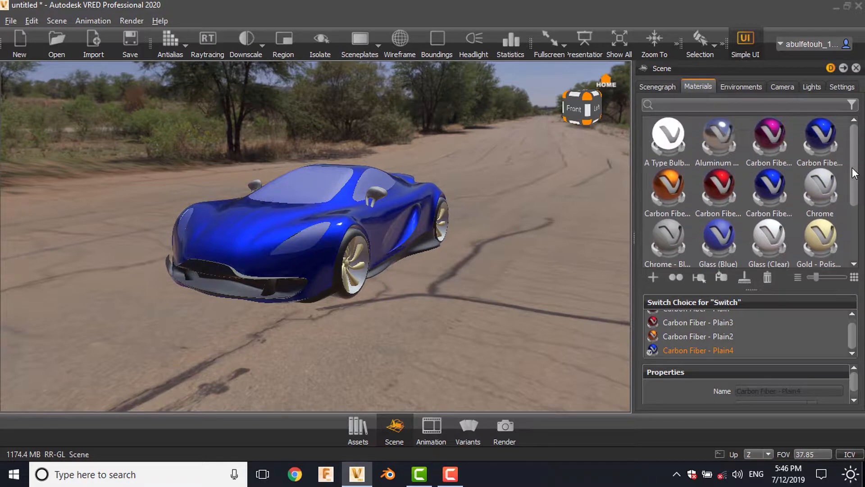
{"action": "left_click", "coordinate": [771, 186]}
{"action": "left_click", "coordinate": [776, 374]}
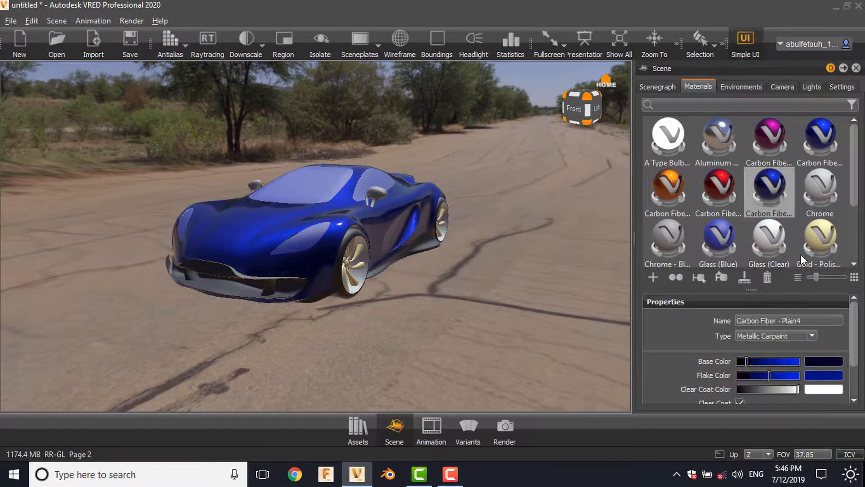
{"action": "left_click", "coordinate": [668, 185]}
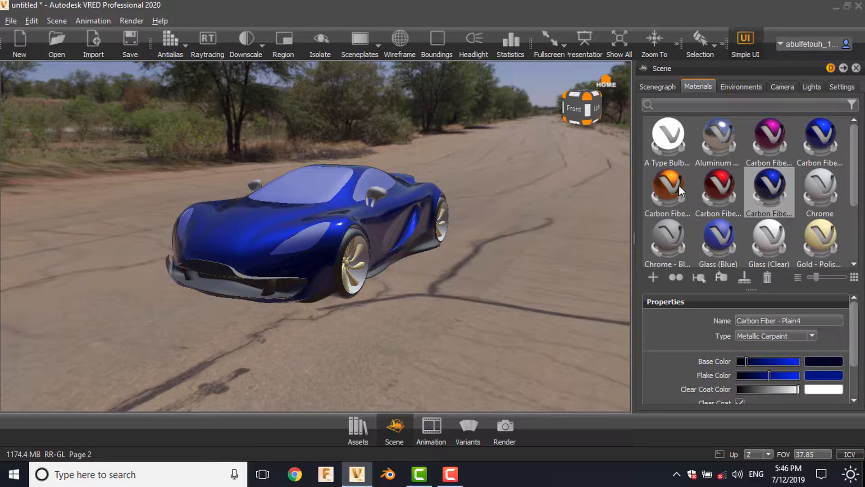
{"action": "left_click", "coordinate": [784, 374]}
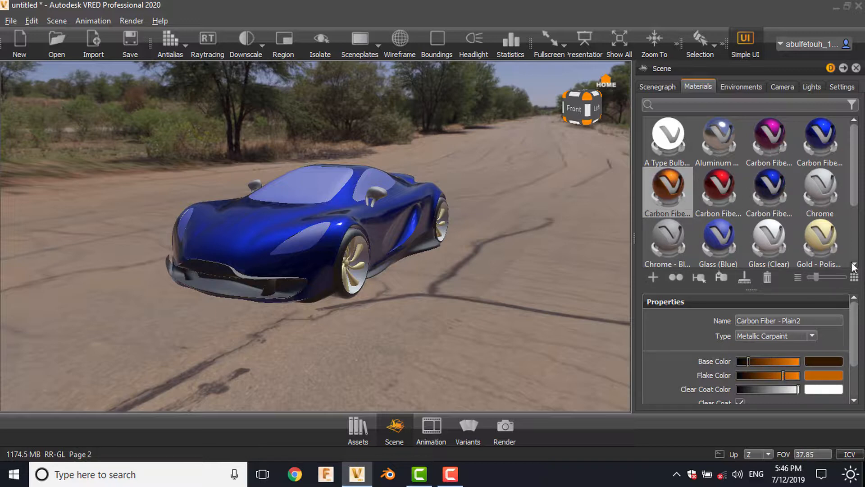
- Activate the orange Carbon Fiber - Plain2 choice of the Switch material on the car body
{"action": "left_click_drag", "start_coordinate": [852, 176], "coordinate": [858, 232]}
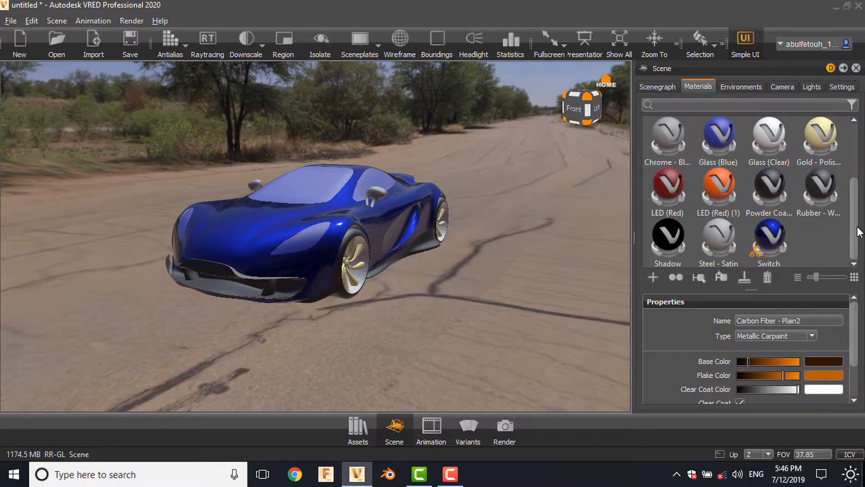
{"action": "left_click", "coordinate": [772, 241]}
{"action": "left_click", "coordinate": [676, 337]}
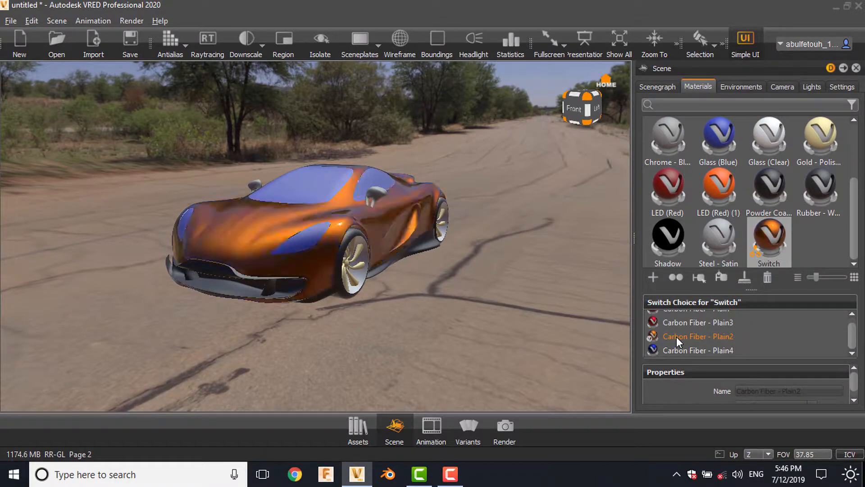
- Switch the car body through the red Carbon Fiber - Plain3 and blue Carbon Fiber - Plain4 choices, ending on the purple Carbon Fiber - Plain
{"action": "left_click", "coordinate": [692, 323]}
{"action": "left_click", "coordinate": [694, 348]}
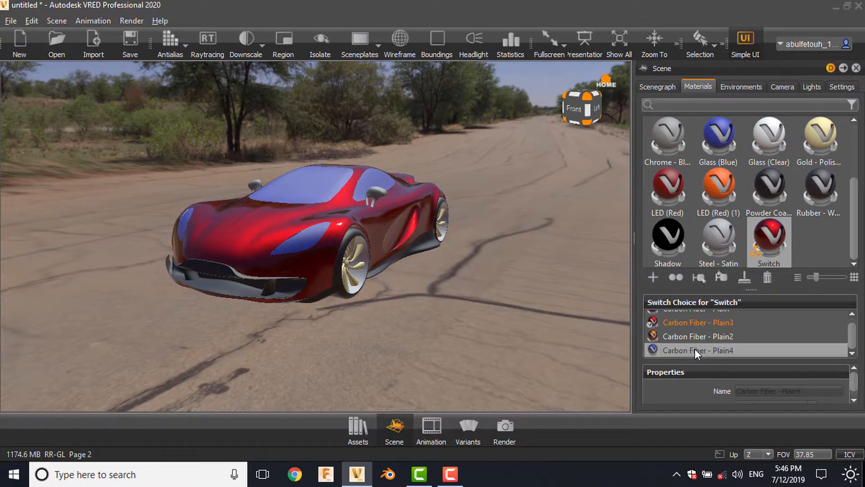
{"action": "scroll", "coordinate": [692, 313], "scroll_direction": "up", "scroll_amount": 1}
{"action": "left_click", "coordinate": [692, 314]}
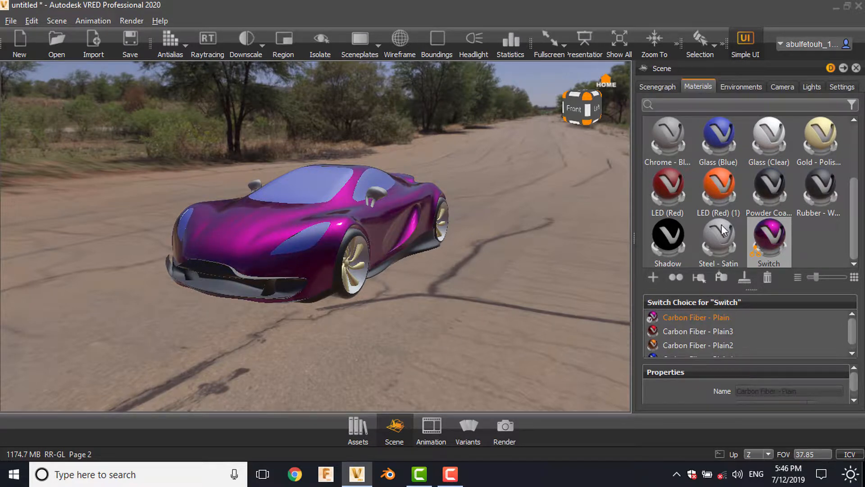
- Convert the Chrome material from Plastic to the Chrome material type
{"action": "scroll", "coordinate": [726, 183], "scroll_direction": "up", "scroll_amount": 2}
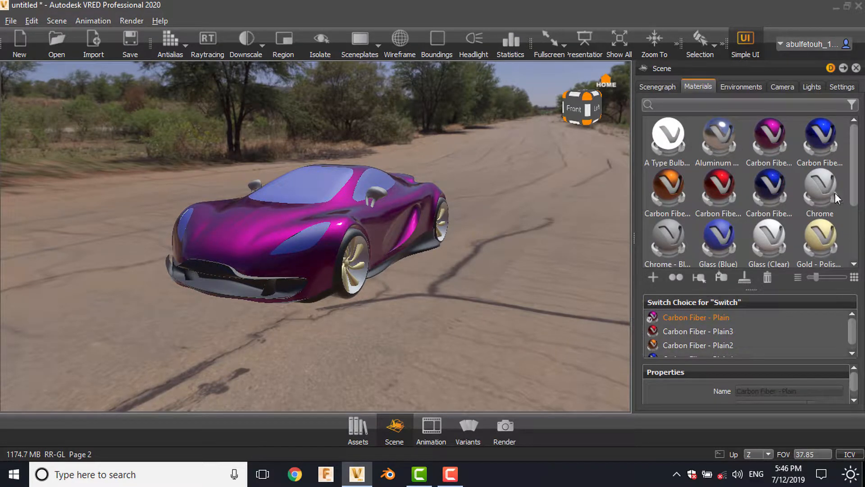
{"action": "left_click", "coordinate": [813, 186]}
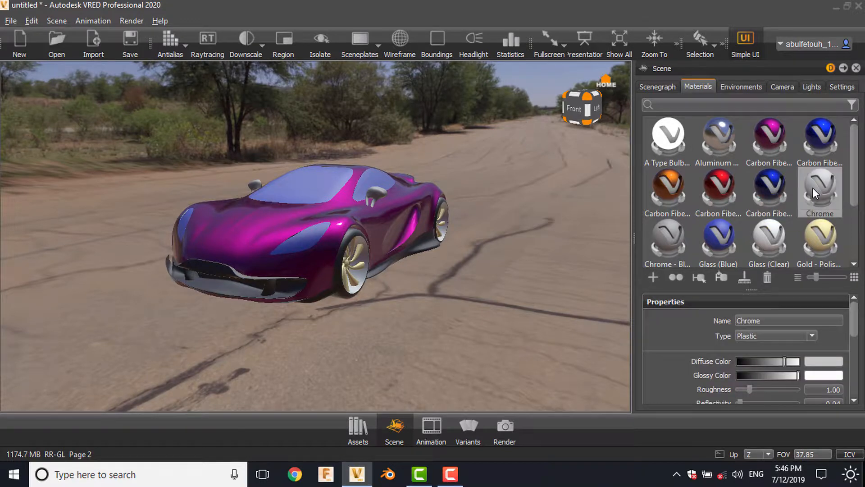
{"action": "left_click", "coordinate": [773, 336]}
{"action": "left_click", "coordinate": [758, 369]}
- Convert the Chrome - Black material to the Chrome type and darken its reflection color to black
{"action": "left_click", "coordinate": [673, 239]}
{"action": "left_click", "coordinate": [778, 336]}
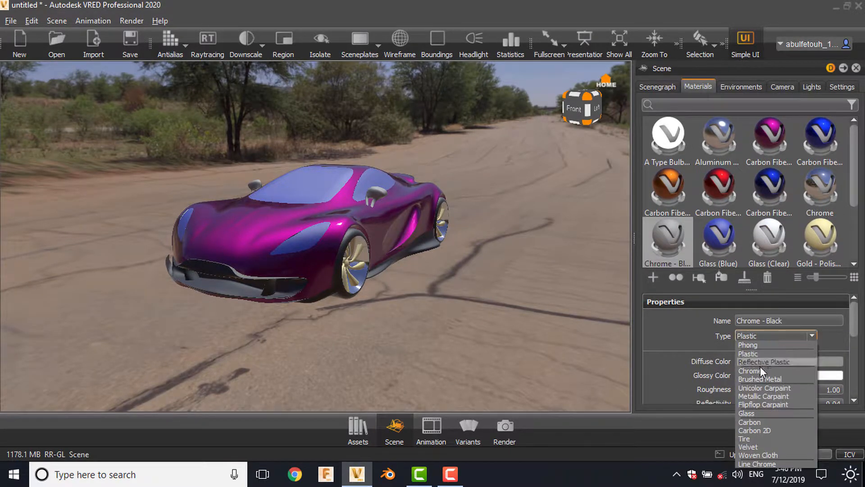
{"action": "left_click", "coordinate": [761, 366]}
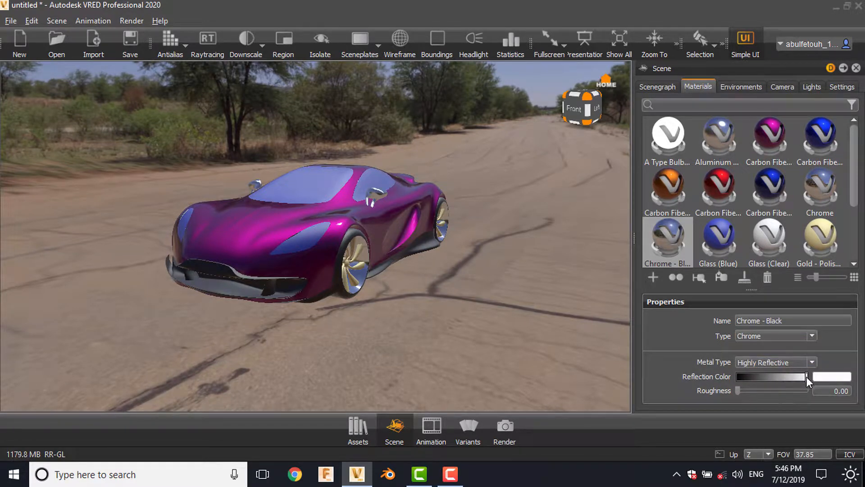
{"action": "left_click_drag", "start_coordinate": [804, 377], "coordinate": [708, 381]}
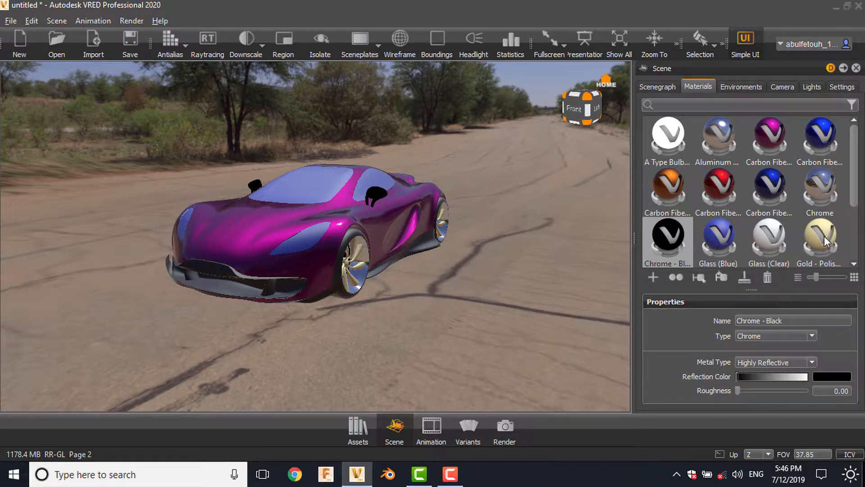
- Convert the Glass (Blue) material to the Glass type and darken its transparency color to black
{"action": "scroll", "coordinate": [737, 228], "scroll_direction": "down", "scroll_amount": 2}
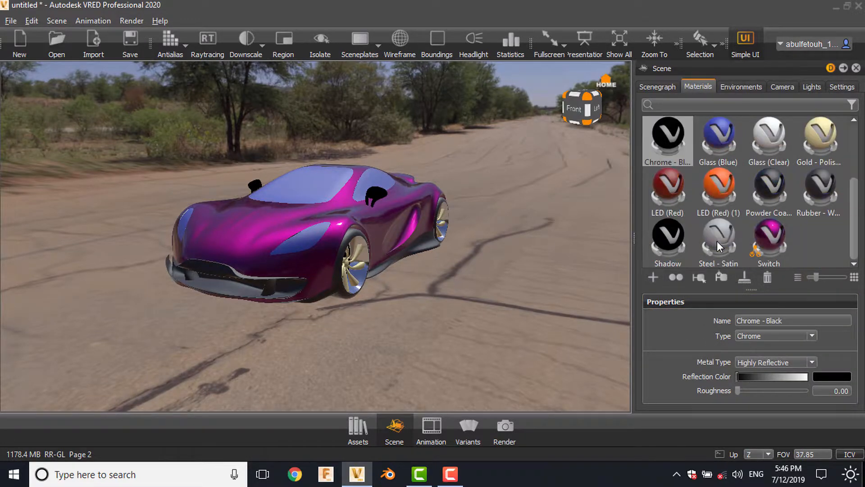
{"action": "scroll", "coordinate": [717, 240], "scroll_direction": "up", "scroll_amount": 2}
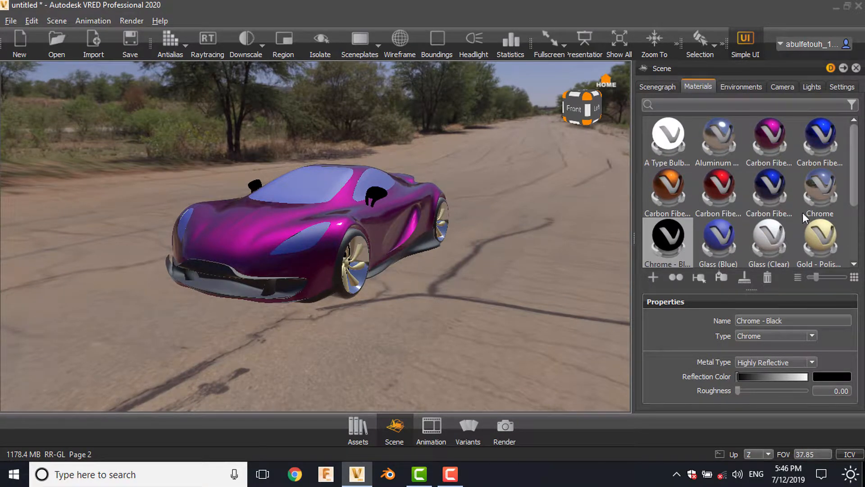
{"action": "left_click", "coordinate": [726, 234]}
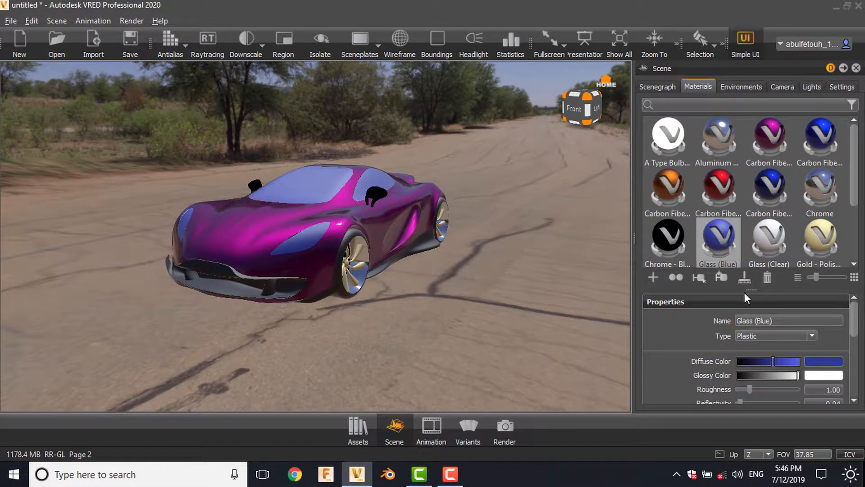
{"action": "left_click", "coordinate": [763, 335]}
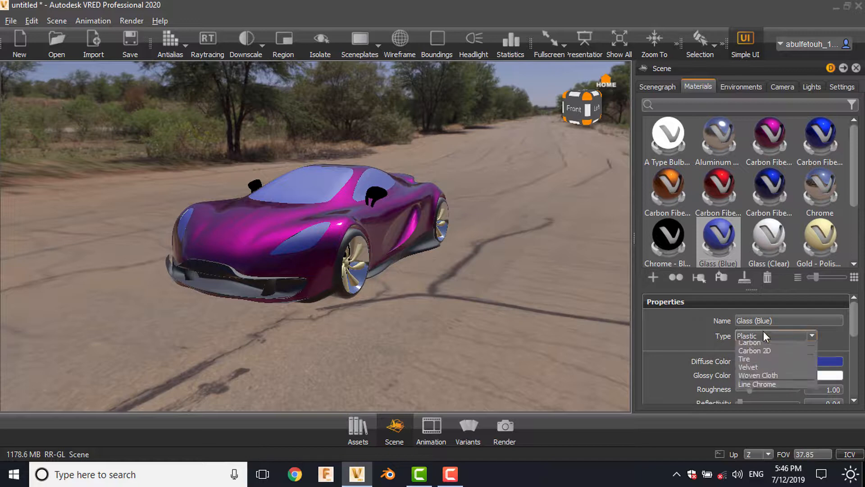
{"action": "left_click", "coordinate": [758, 414]}
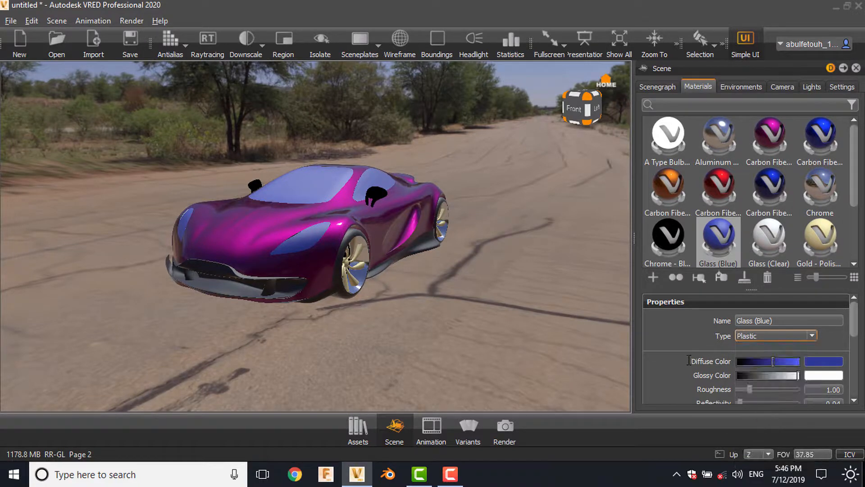
{"action": "scroll", "coordinate": [691, 353], "scroll_direction": "down", "scroll_amount": 2}
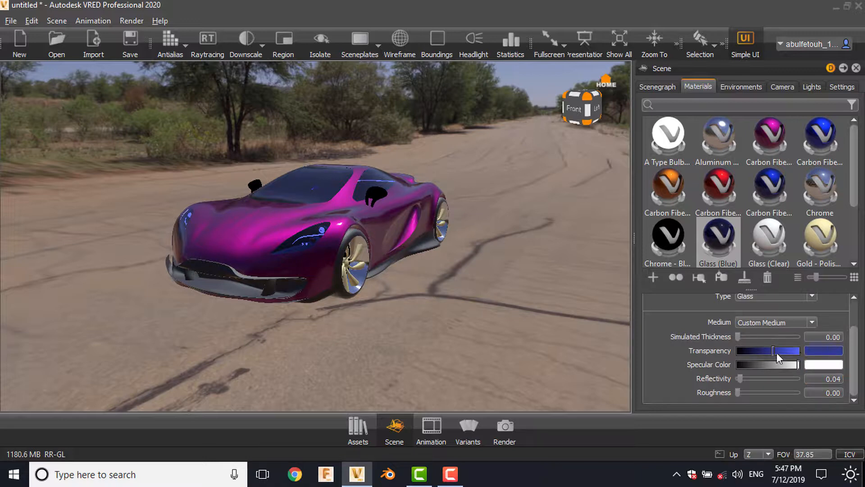
{"action": "left_click_drag", "start_coordinate": [773, 351], "coordinate": [731, 355]}
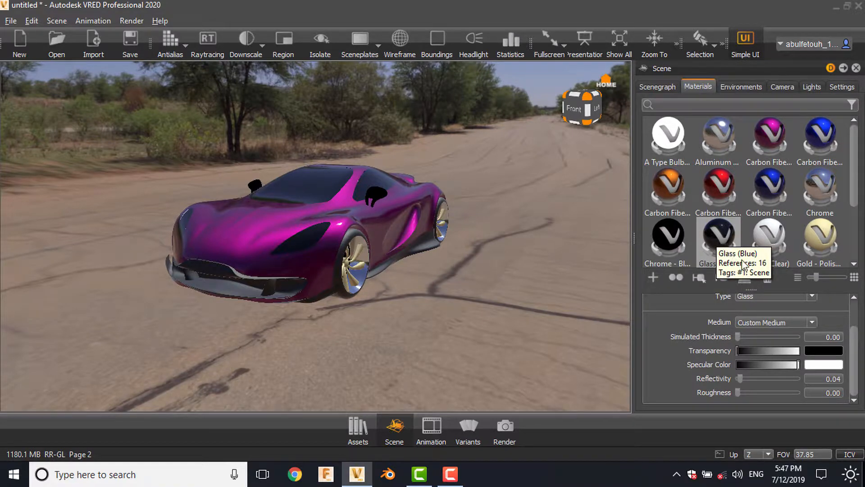
- Duplicate the Glass (Blue) material and brighten the copy's transparency color to a light gray
{"action": "left_click", "coordinate": [667, 236]}
{"action": "left_click", "coordinate": [721, 237]}
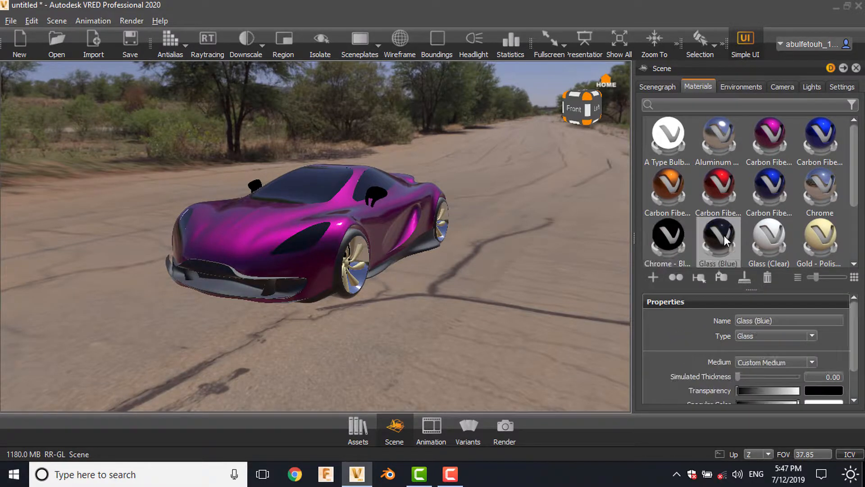
{"action": "key", "text": "ctrl+d"}
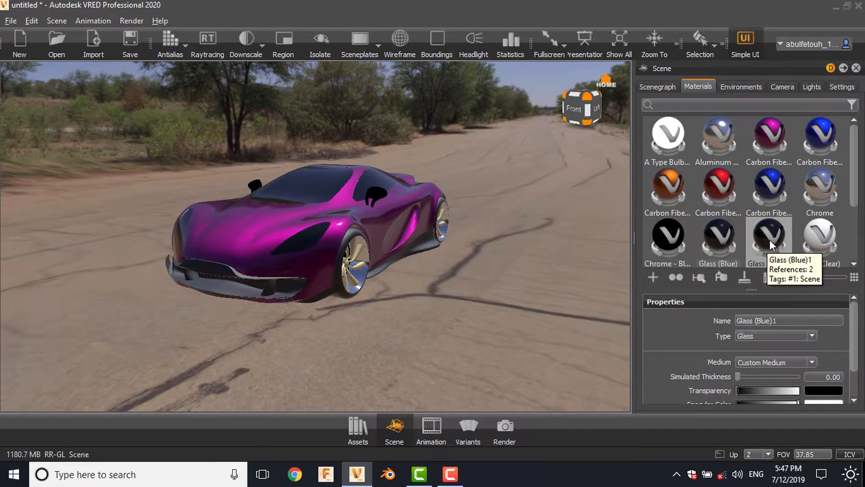
{"action": "left_click_drag", "start_coordinate": [758, 391], "coordinate": [803, 366]}
{"action": "scroll", "coordinate": [683, 383], "scroll_direction": "down", "scroll_amount": 1}
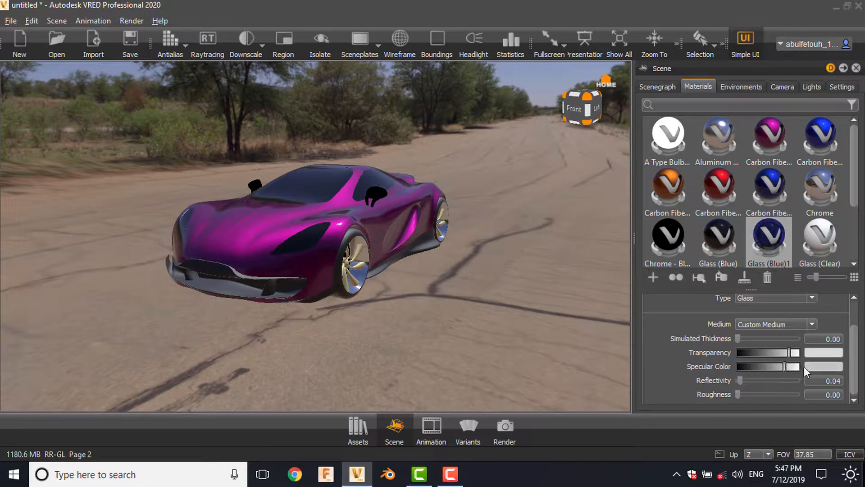
- Apply the light Glass (Blue)1 material to the covers of both headlights and view the car from the front and side
{"action": "left_click_drag", "start_coordinate": [783, 227], "coordinate": [301, 237]}
{"action": "left_click_drag", "start_coordinate": [248, 249], "coordinate": [505, 266]}
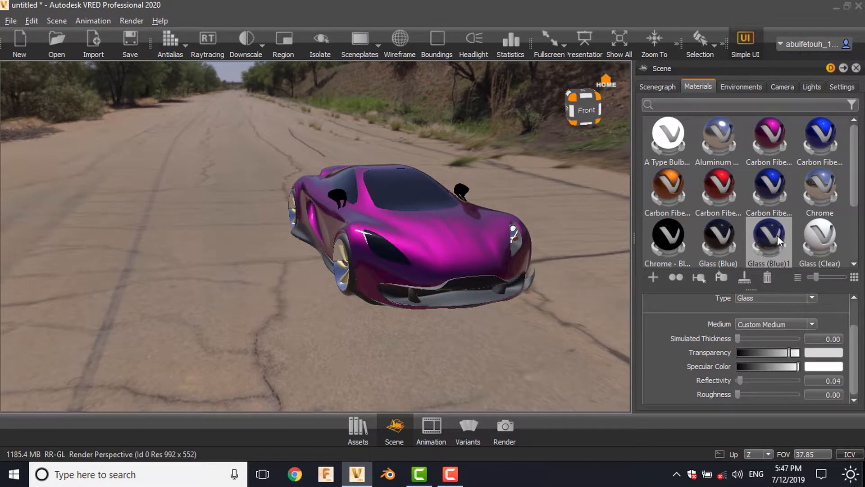
{"action": "left_click_drag", "start_coordinate": [777, 235], "coordinate": [388, 248]}
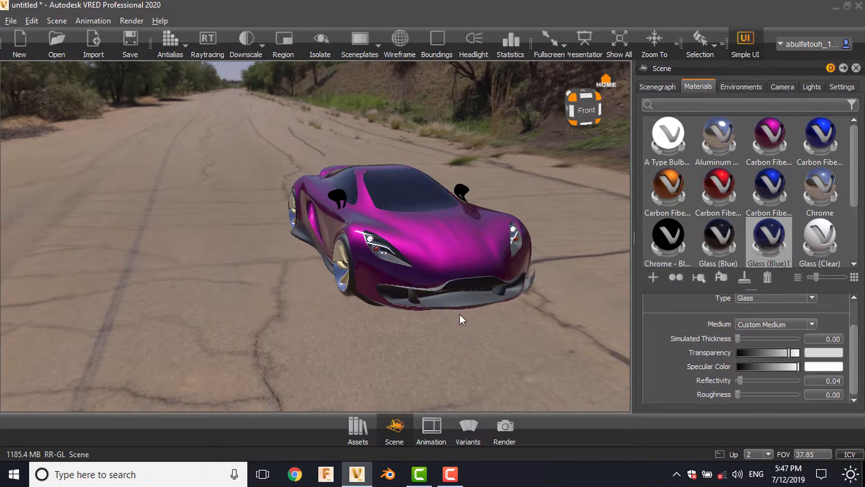
{"action": "left_click_drag", "start_coordinate": [458, 313], "coordinate": [601, 274]}
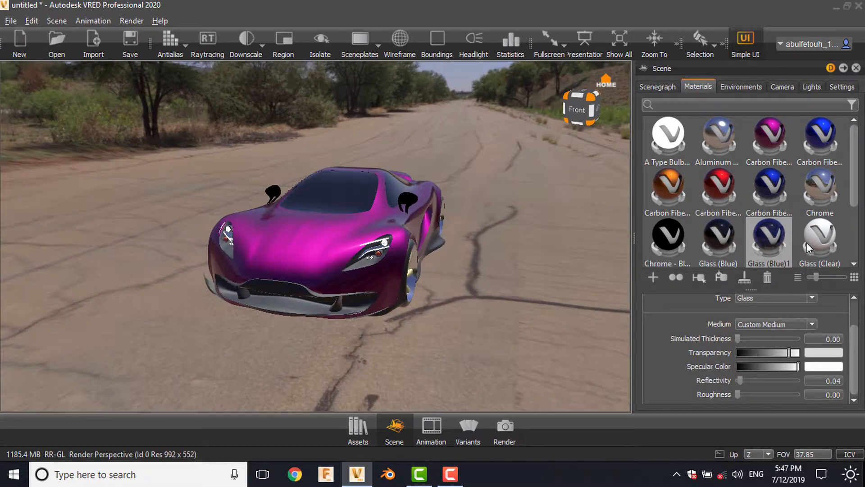
{"action": "left_click_drag", "start_coordinate": [407, 295], "coordinate": [404, 316]}
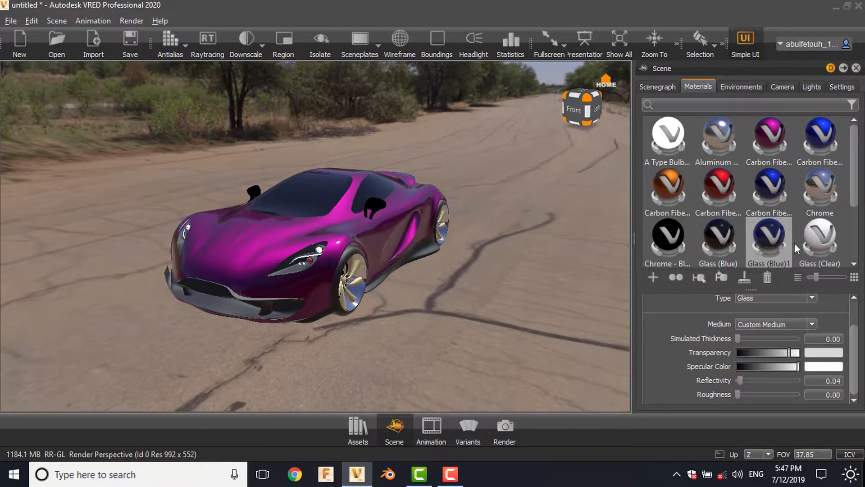
{"action": "left_click_drag", "start_coordinate": [431, 269], "coordinate": [403, 293]}
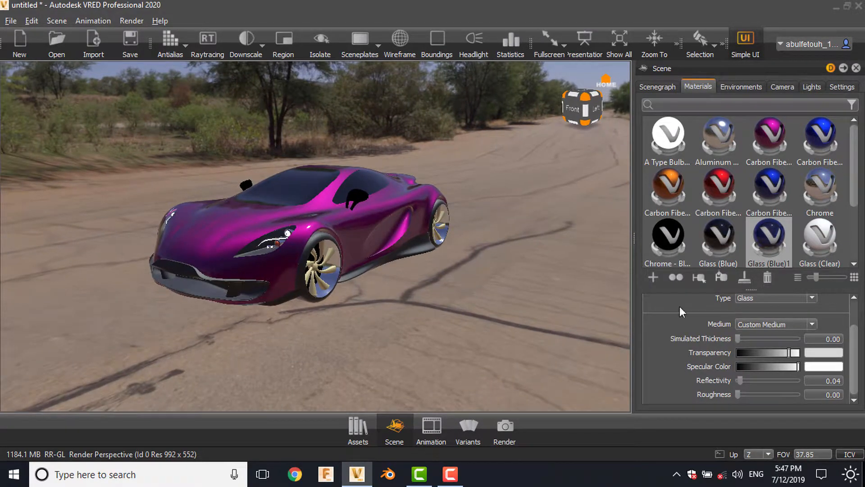
- Convert the gold wheel rim material to the Brushed Metal type with Gold as its metal type
{"action": "scroll", "coordinate": [791, 220], "scroll_direction": "down", "scroll_amount": 2}
{"action": "left_click", "coordinate": [668, 190]}
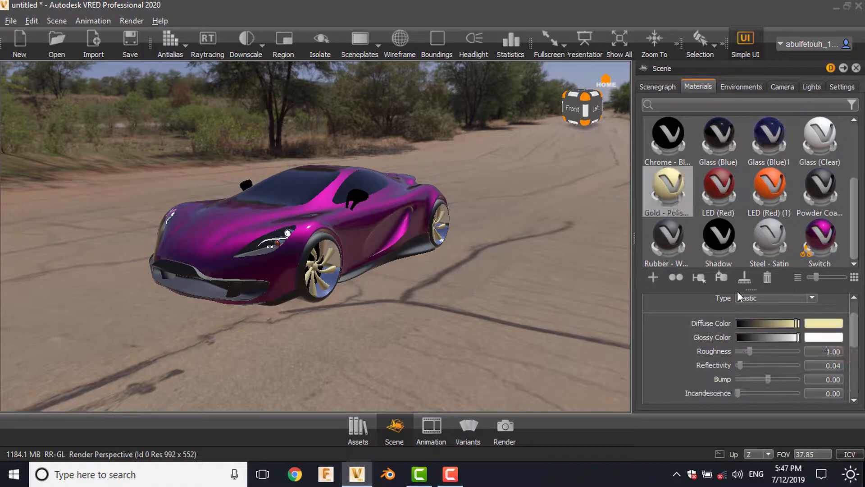
{"action": "left_click", "coordinate": [764, 296]}
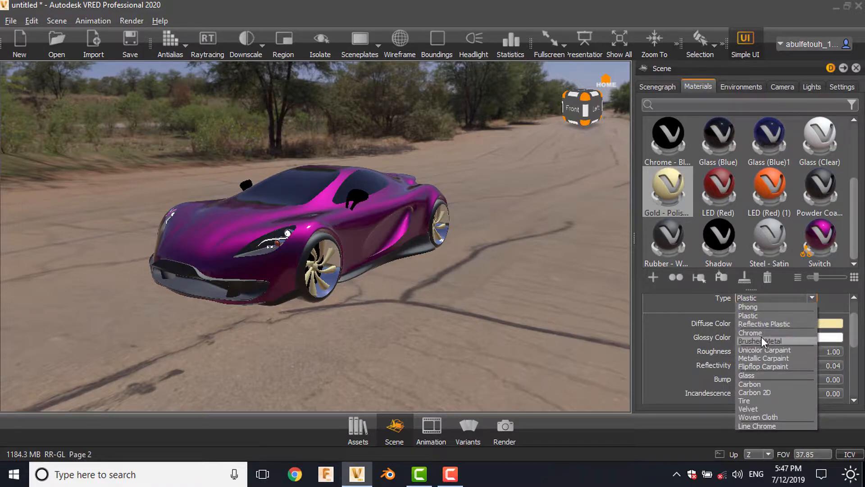
{"action": "left_click", "coordinate": [762, 339]}
{"action": "left_click", "coordinate": [772, 325]}
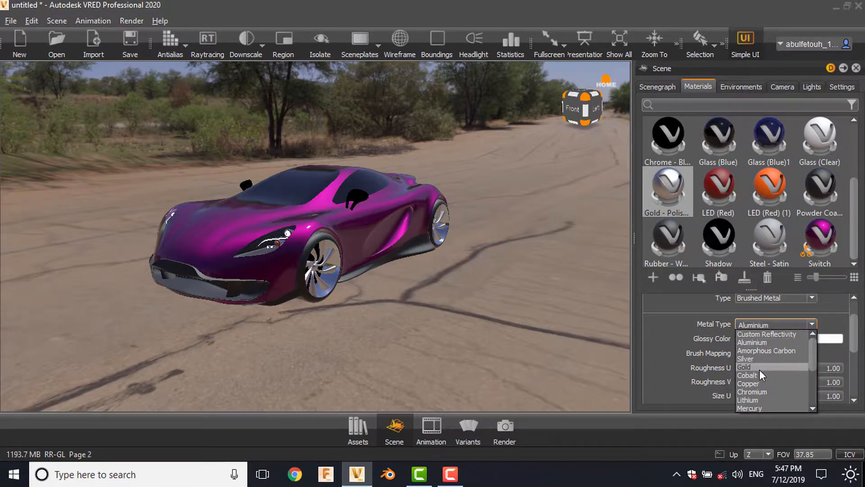
{"action": "left_click", "coordinate": [759, 368]}
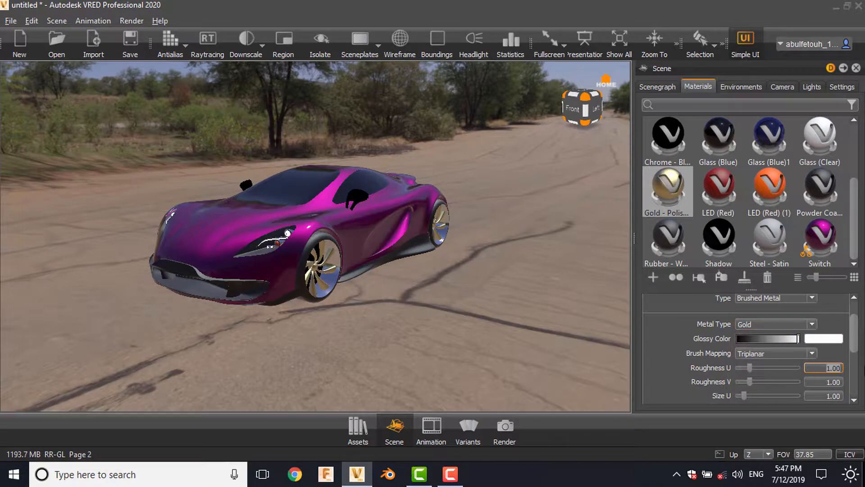
- Set both Roughness U and Roughness V of the brushed gold material to 0.05
{"action": "type", "text": ".05"}
{"action": "key", "text": "Tab"}
{"action": "type", "text": ".05"}
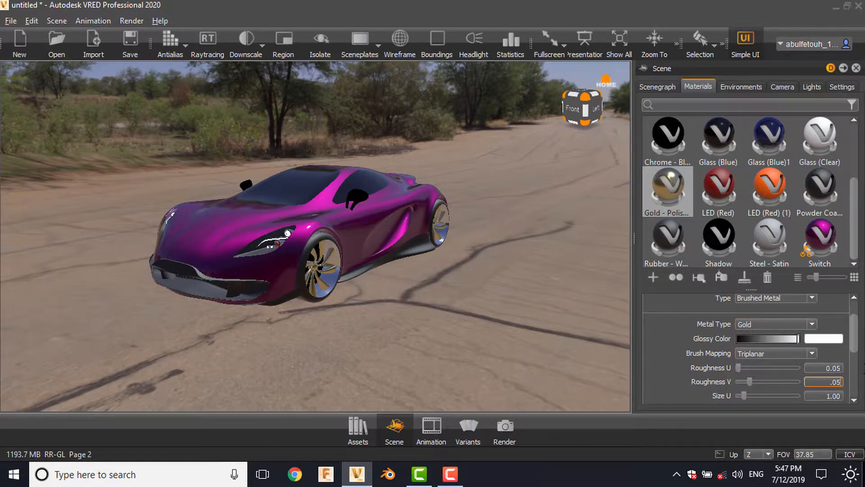
{"action": "key", "text": "Return"}
- Give the LED (Red) material an incandescence of 5 with a pure red incandescence color
{"action": "left_click", "coordinate": [724, 191]}
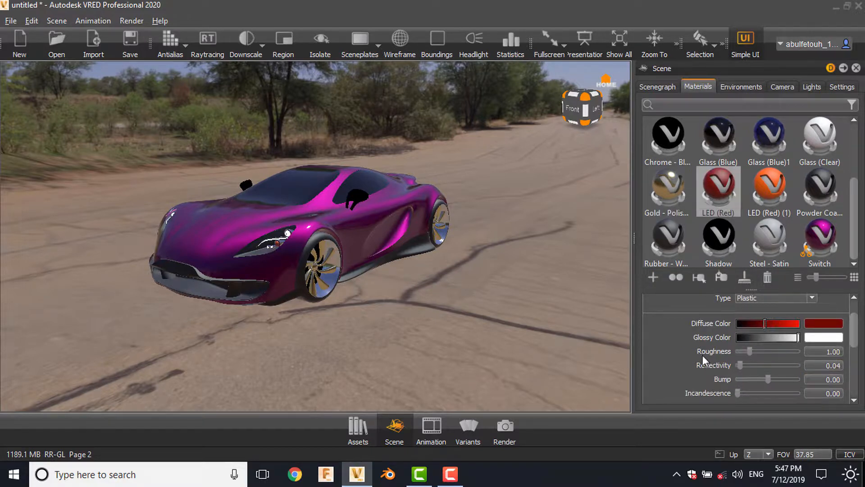
{"action": "scroll", "coordinate": [702, 355], "scroll_direction": "down", "scroll_amount": 1}
{"action": "double_click", "coordinate": [817, 355]}
{"action": "type", "text": "5"}
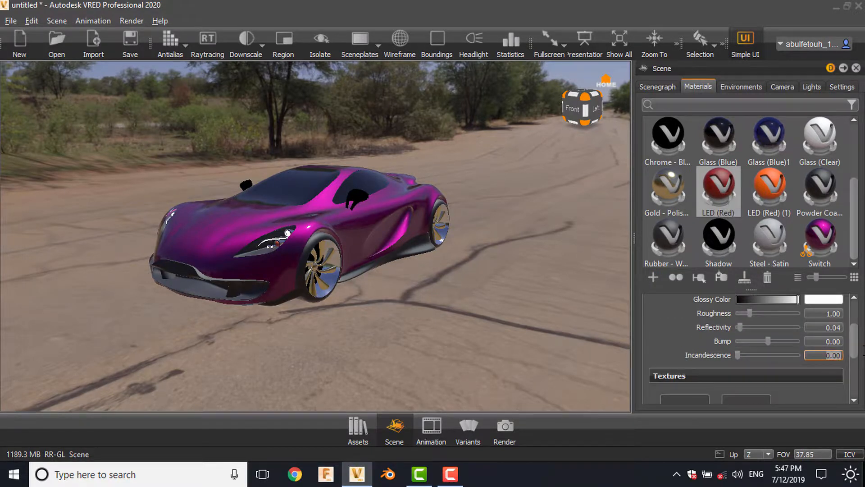
{"action": "key", "text": "Return"}
{"action": "left_click", "coordinate": [825, 369]}
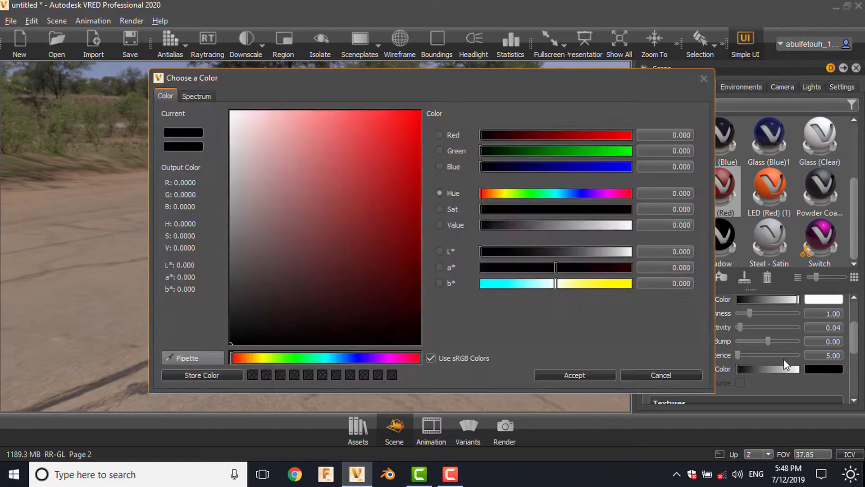
{"action": "left_click_drag", "start_coordinate": [407, 135], "coordinate": [434, 98]}
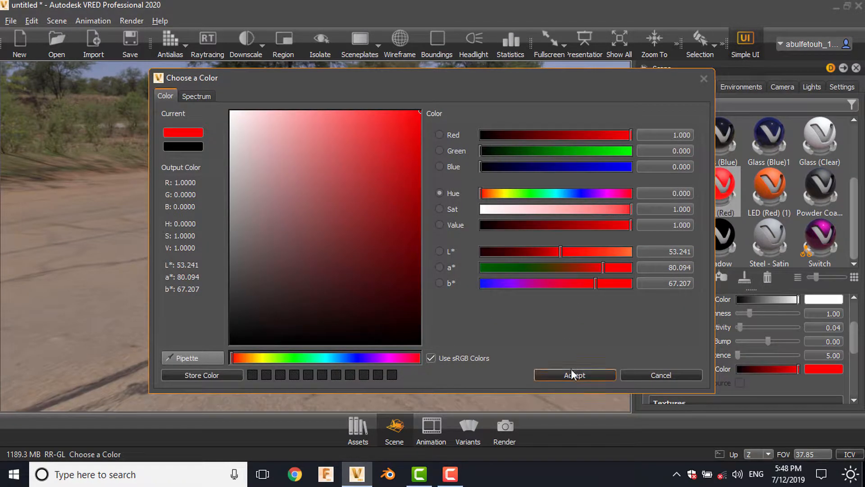
{"action": "left_click", "coordinate": [573, 374]}
- Give the LED (Red) (1) material an incandescence of 5 with a bright orange incandescence color
{"action": "left_click", "coordinate": [766, 187]}
{"action": "double_click", "coordinate": [824, 355]}
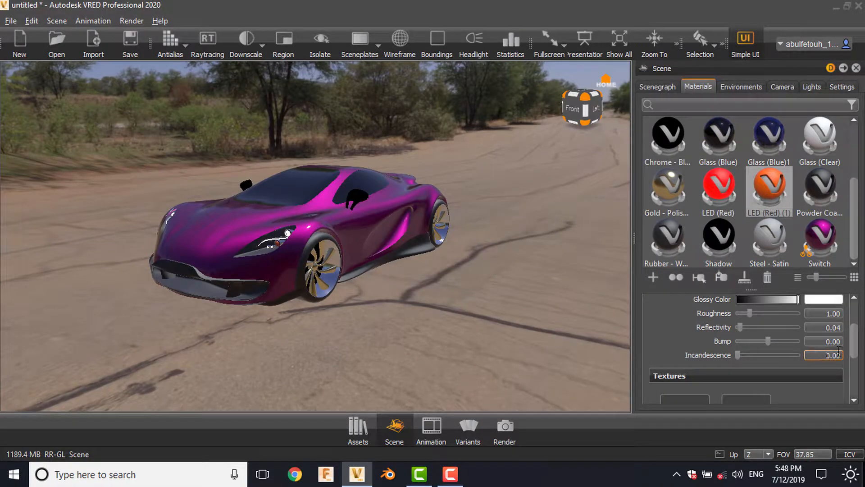
{"action": "type", "text": "5"}
{"action": "key", "text": "Return"}
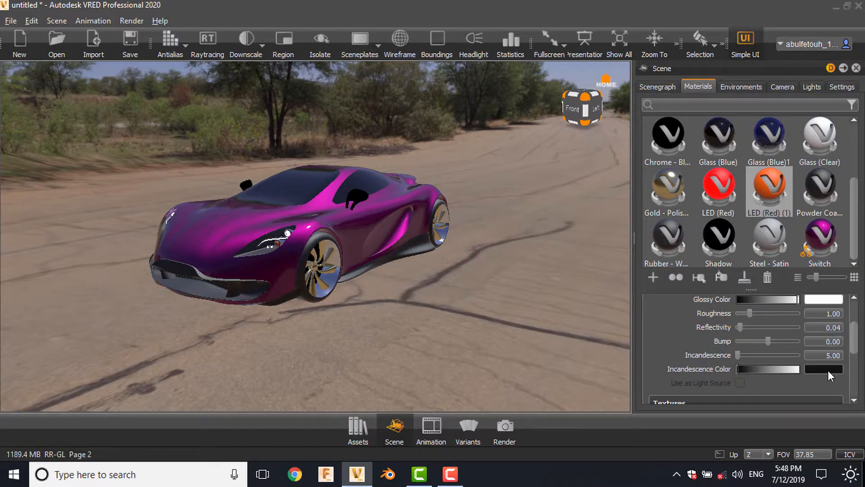
{"action": "left_click", "coordinate": [827, 370]}
{"action": "left_click", "coordinate": [236, 357]}
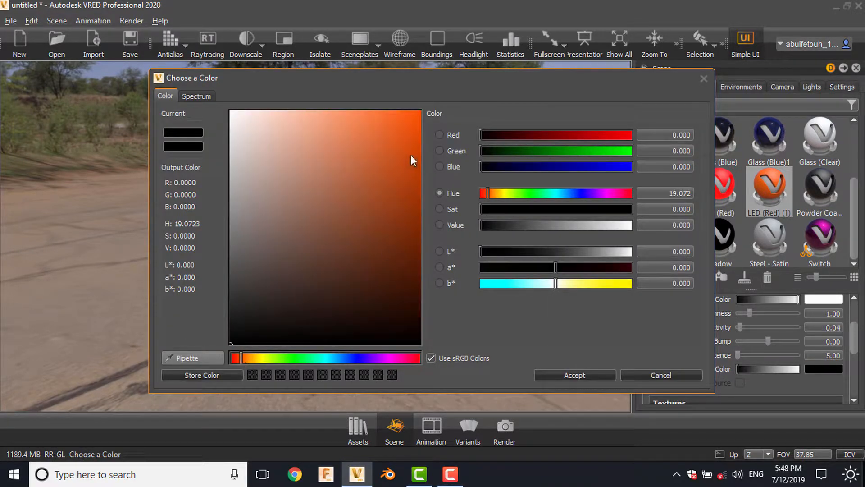
{"action": "left_click_drag", "start_coordinate": [410, 155], "coordinate": [431, 101]}
{"action": "left_click", "coordinate": [593, 375]}
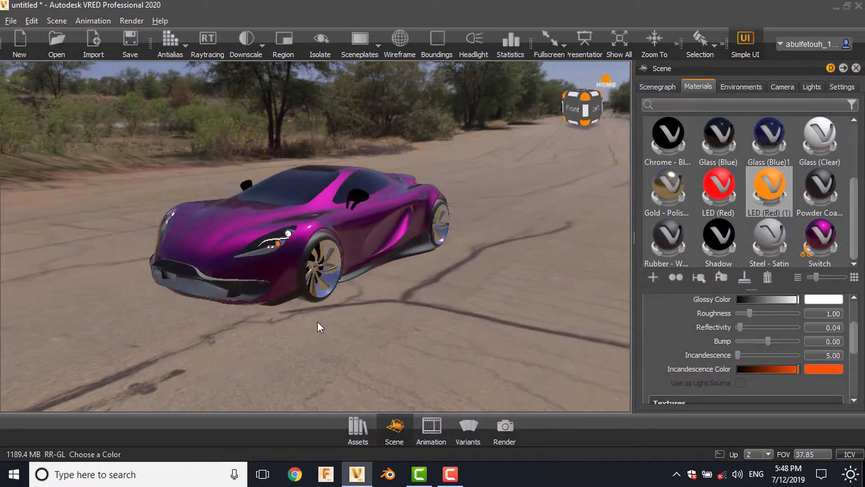
- Convert the front bumper's black powder coat material to the Carbon type
{"action": "left_click_drag", "start_coordinate": [317, 321], "coordinate": [360, 315], "text": "alt"}
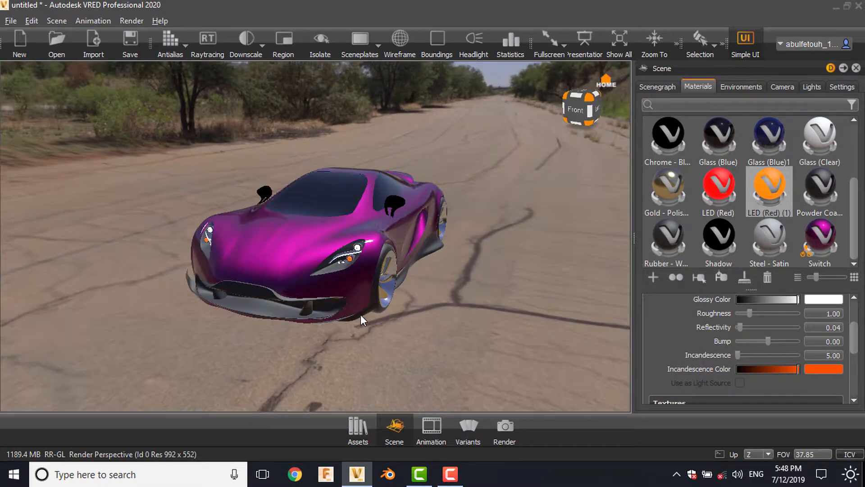
{"action": "right_click_drag", "start_coordinate": [354, 262], "coordinate": [388, 310], "text": "alt"}
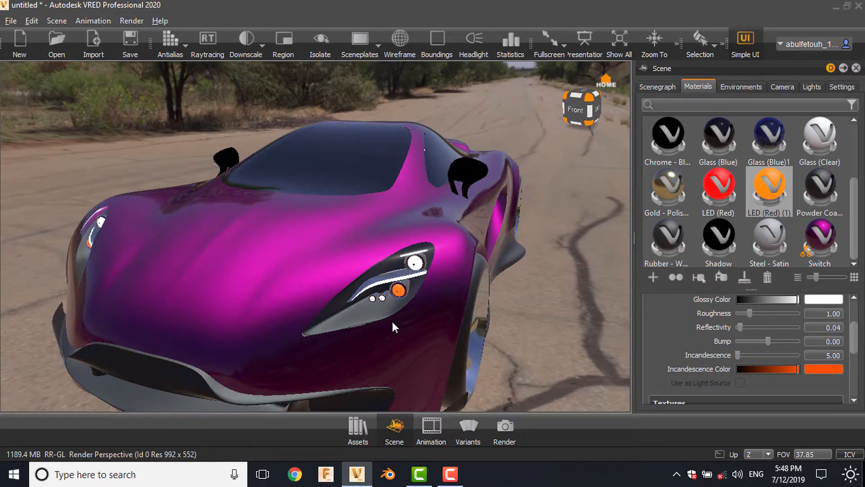
{"action": "left_click_drag", "start_coordinate": [392, 321], "coordinate": [416, 312], "text": "alt"}
{"action": "right_click_drag", "start_coordinate": [416, 312], "coordinate": [411, 314], "text": "alt"}
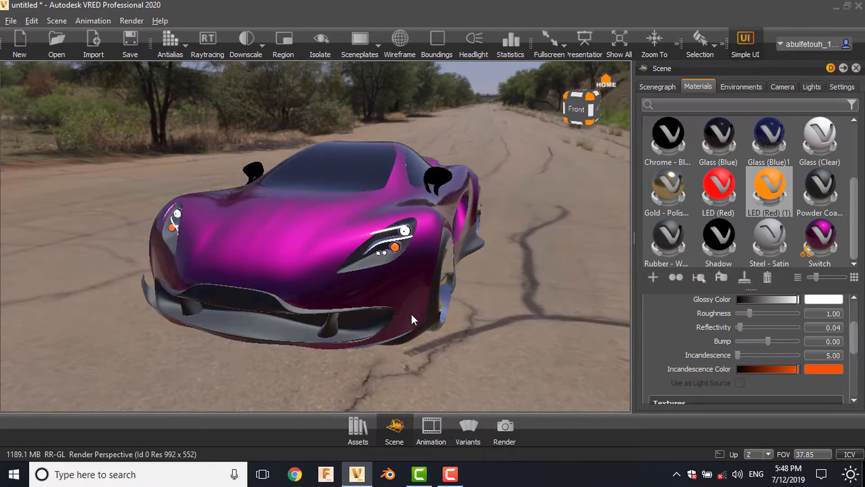
{"action": "left_click", "coordinate": [242, 318]}
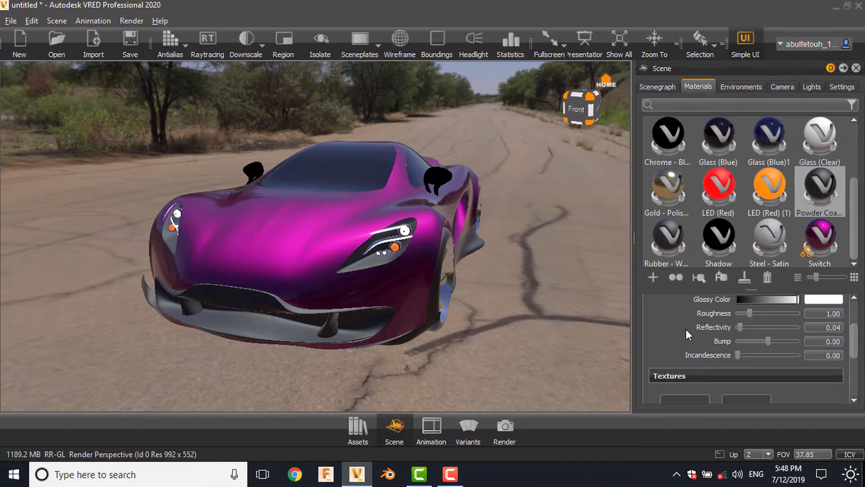
{"action": "scroll", "coordinate": [685, 329], "scroll_direction": "up", "scroll_amount": 2}
{"action": "left_click", "coordinate": [769, 299]}
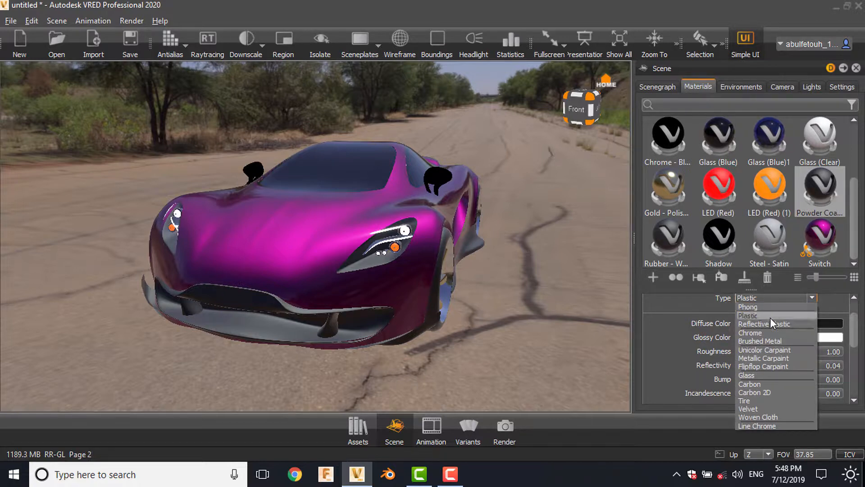
{"action": "left_click", "coordinate": [757, 383]}
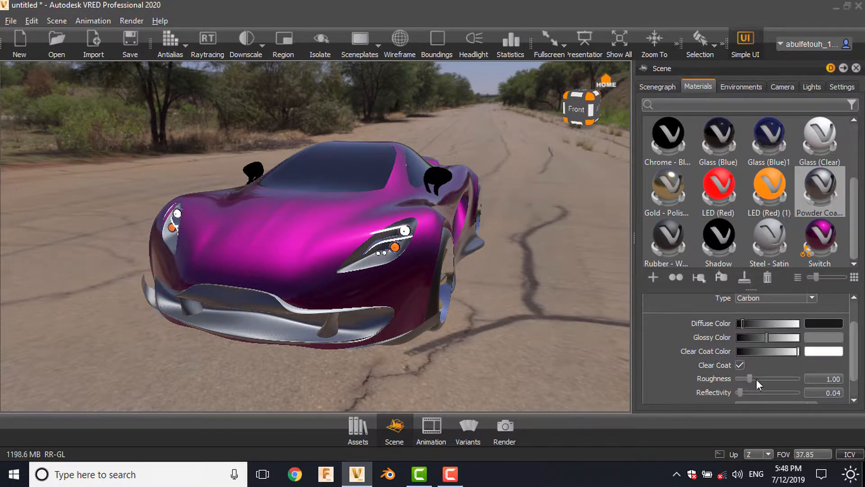
- Set the carbon material's roughness to 0.8 and its pattern size to 0.33
{"action": "left_click_drag", "start_coordinate": [826, 376], "coordinate": [863, 370]}
{"action": "type", "text": ".8"}
{"action": "key", "text": "Return"}
{"action": "scroll", "coordinate": [689, 367], "scroll_direction": "down", "scroll_amount": 1}
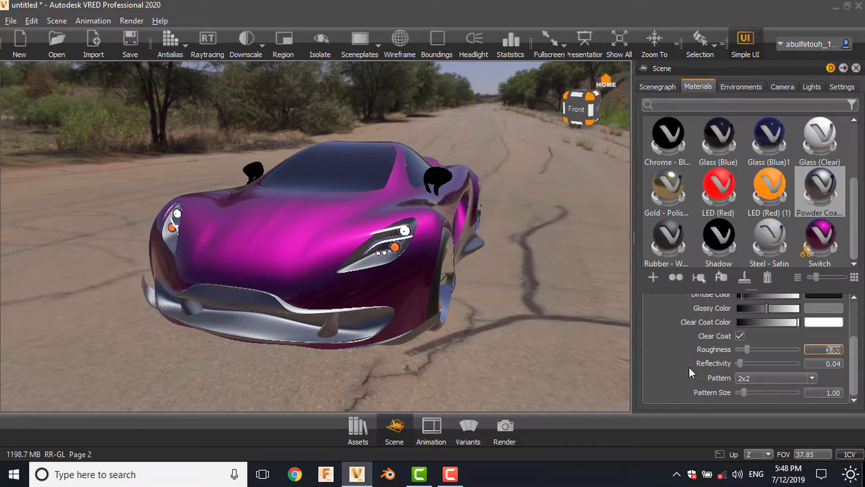
{"action": "left_click_drag", "start_coordinate": [815, 393], "coordinate": [843, 393]}
{"action": "type", "text": ".33"}
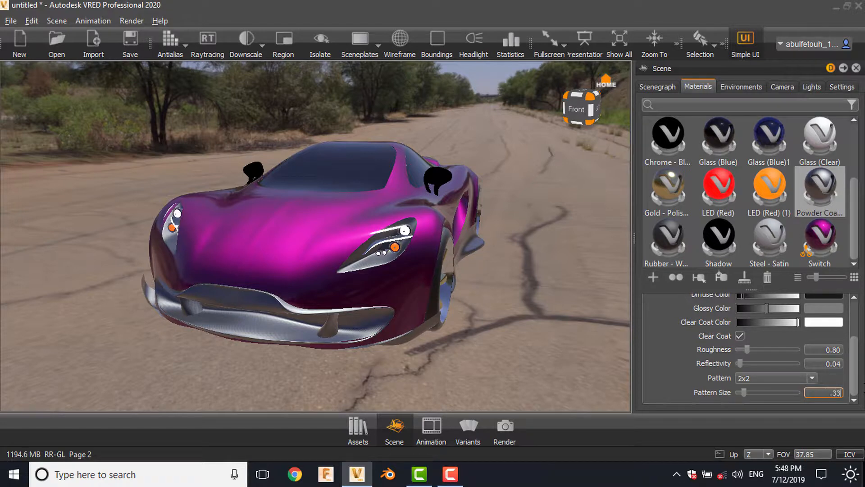
{"action": "key", "text": "Return"}
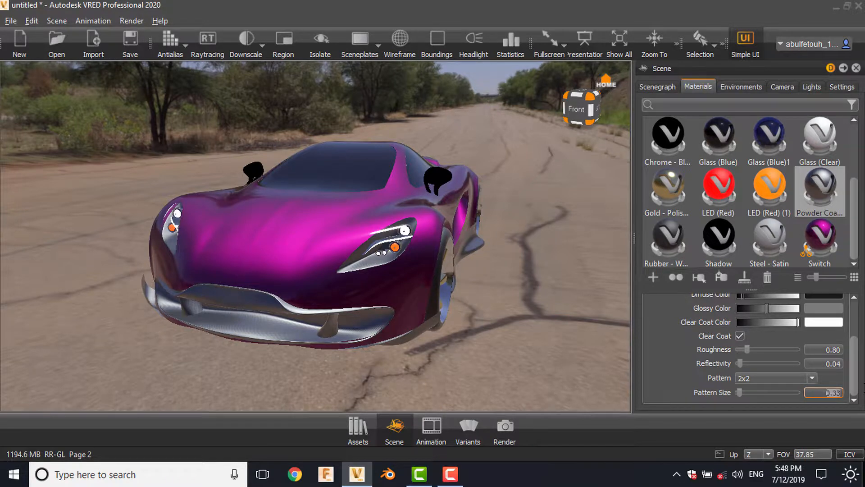
{"action": "left_click", "coordinate": [743, 42]}
{"action": "left_click", "coordinate": [380, 421]}
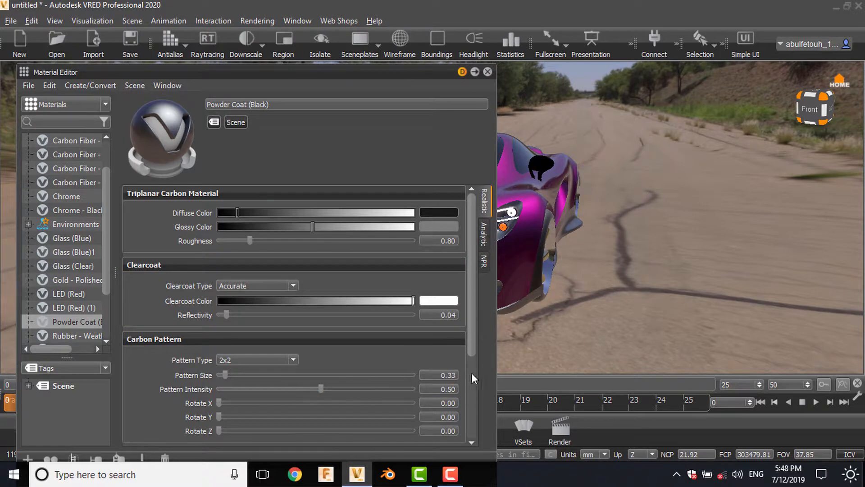
{"action": "left_click", "coordinate": [488, 72]}
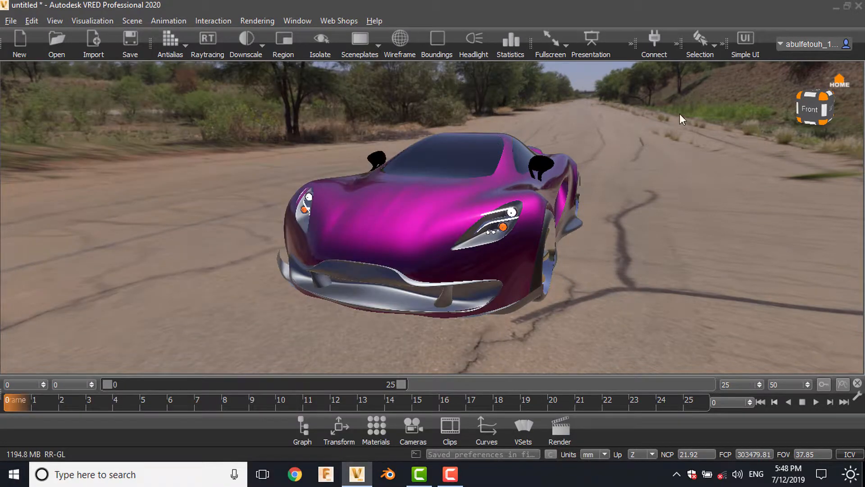
{"action": "left_click", "coordinate": [743, 40]}
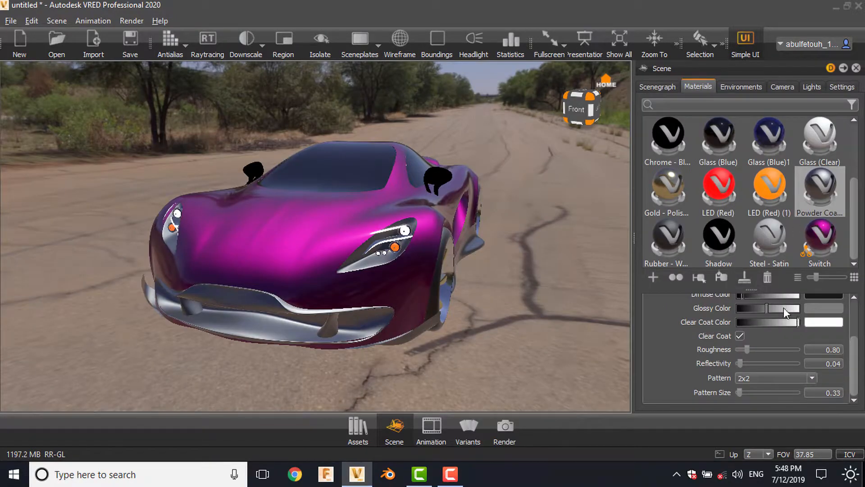
- Darken the carbon material's diffuse, glossy and clear coat colors, and set its pattern size to 0.90
{"action": "left_click_drag", "start_coordinate": [760, 308], "coordinate": [759, 308]}
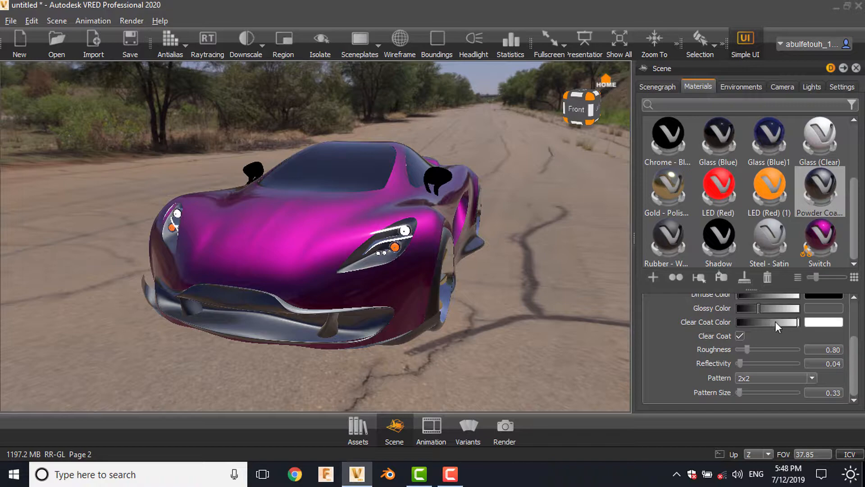
{"action": "left_click_drag", "start_coordinate": [788, 321], "coordinate": [774, 328]}
{"action": "left_click_drag", "start_coordinate": [488, 370], "coordinate": [341, 342]}
{"action": "right_click_drag", "start_coordinate": [341, 342], "coordinate": [402, 363]}
{"action": "left_click_drag", "start_coordinate": [402, 363], "coordinate": [379, 345]}
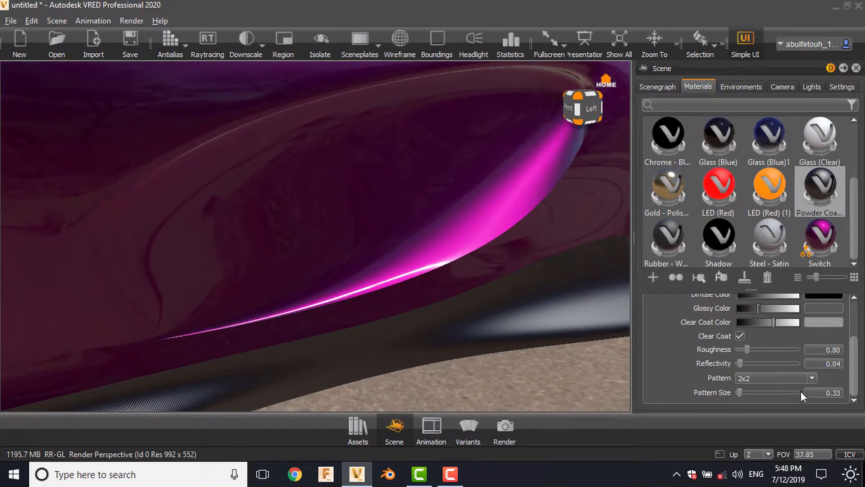
{"action": "left_click", "coordinate": [826, 392]}
{"action": "left_click_drag", "start_coordinate": [739, 391], "coordinate": [742, 390]}
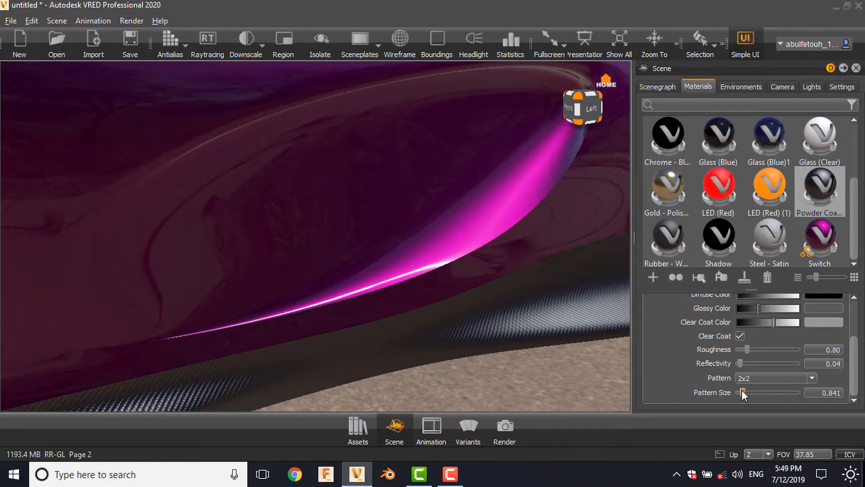
{"action": "left_click", "coordinate": [823, 393]}
{"action": "type", "text": "0.90"}
{"action": "key", "text": "Return"}
- Hide the glass covers over both front headlights
{"action": "scroll", "coordinate": [485, 346], "scroll_direction": "down", "scroll_amount": 10}
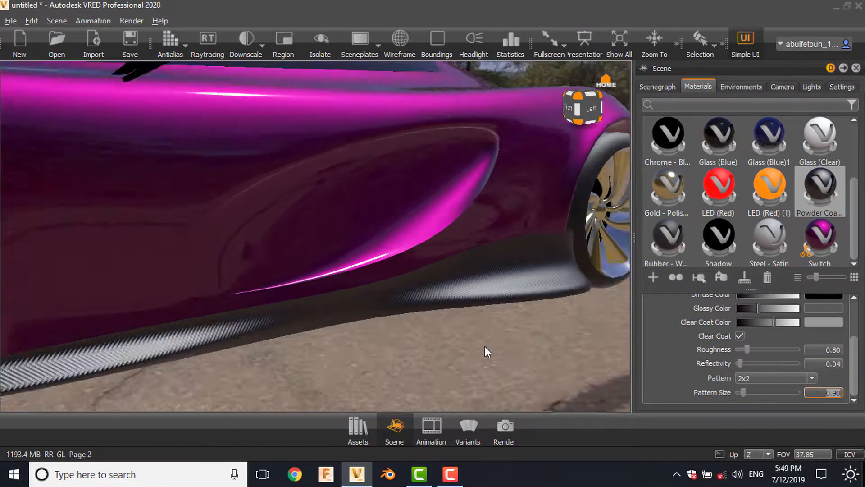
{"action": "left_click_drag", "start_coordinate": [482, 347], "coordinate": [347, 275]}
{"action": "scroll", "coordinate": [312, 334], "scroll_direction": "down", "scroll_amount": 5}
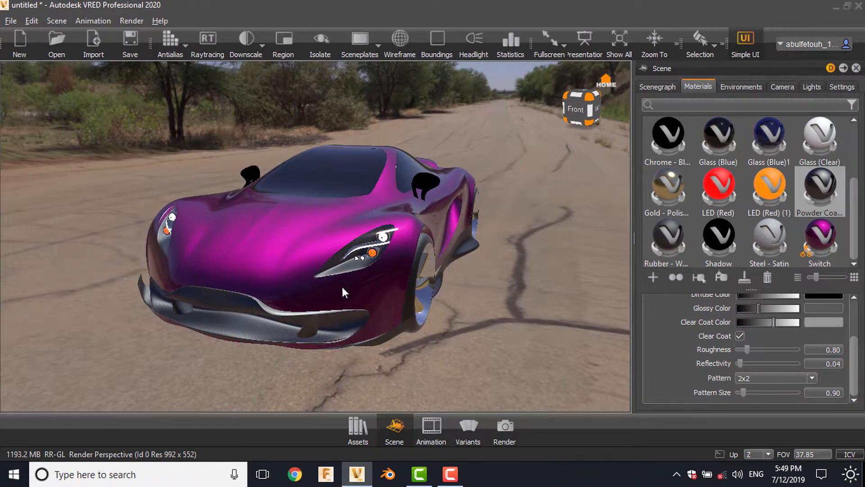
{"action": "scroll", "coordinate": [343, 292], "scroll_direction": "up", "scroll_amount": 3}
{"action": "scroll", "coordinate": [366, 293], "scroll_direction": "up", "scroll_amount": 2}
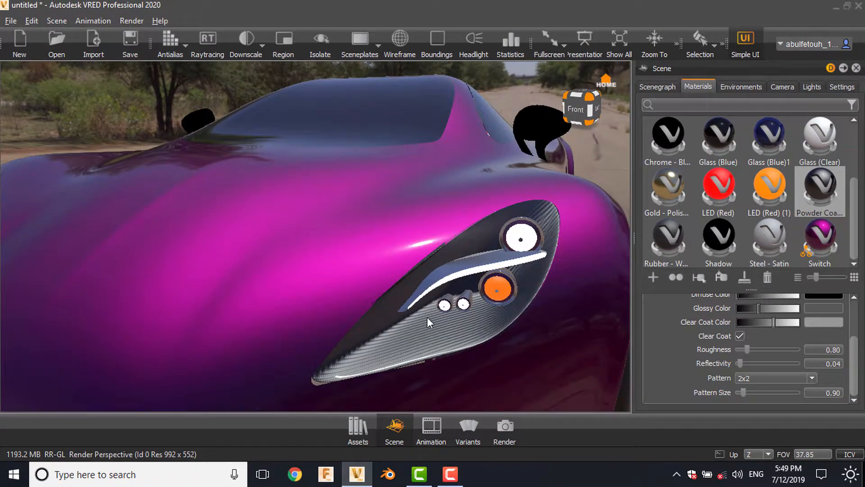
{"action": "scroll", "coordinate": [450, 333], "scroll_direction": "down", "scroll_amount": 2}
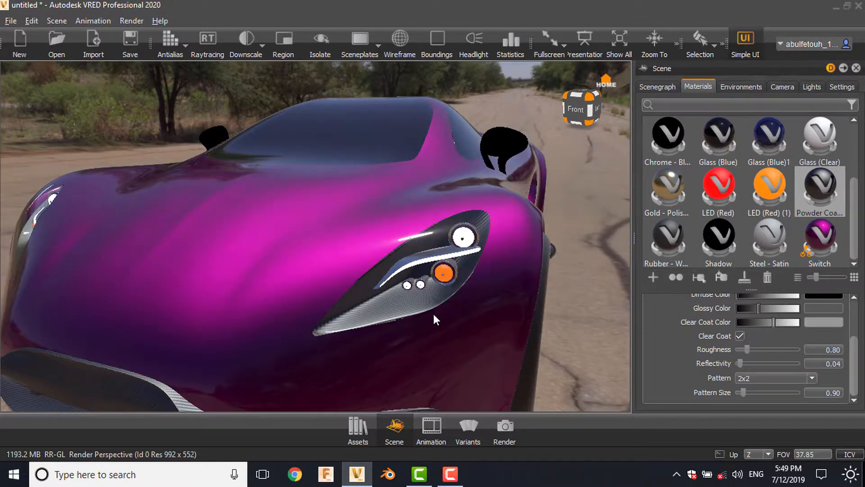
{"action": "left_click", "coordinate": [387, 299]}
{"action": "left_click_drag", "start_coordinate": [186, 299], "coordinate": [243, 305]}
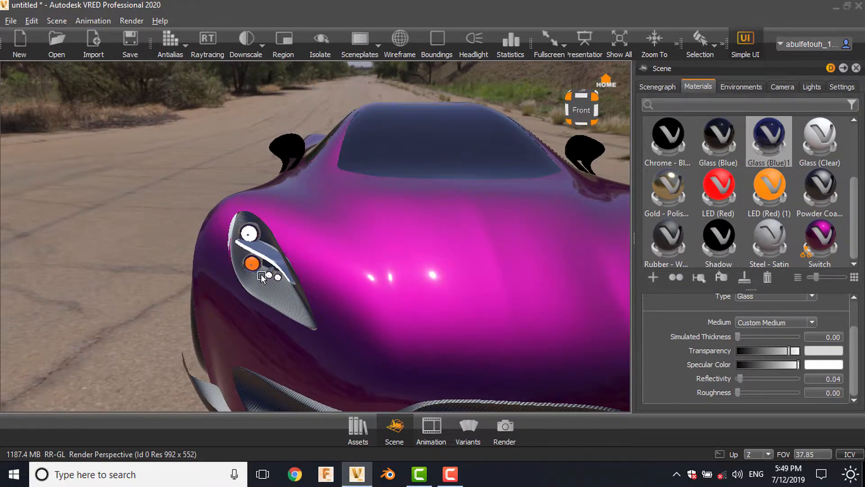
{"action": "left_click_drag", "start_coordinate": [261, 274], "coordinate": [262, 274]}
{"action": "left_click_drag", "start_coordinate": [431, 326], "coordinate": [332, 325]}
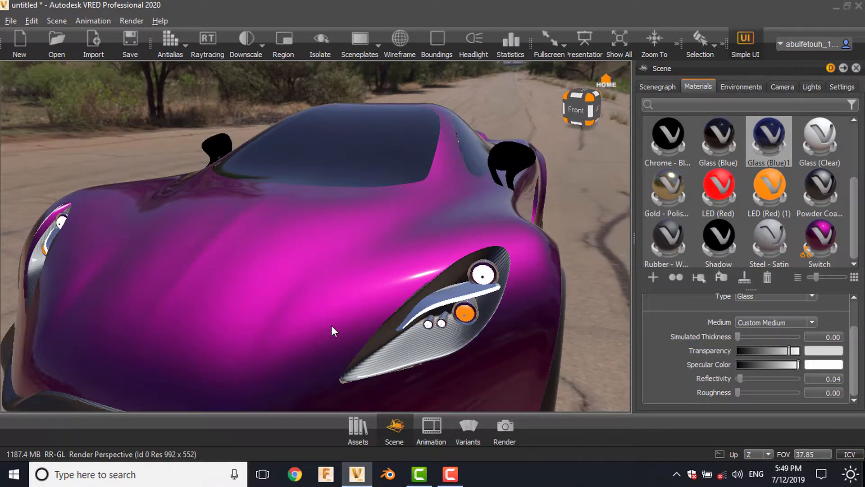
- Show the headlight glass bodies Body83 and Body89, then hide them again
{"action": "left_click", "coordinate": [658, 88]}
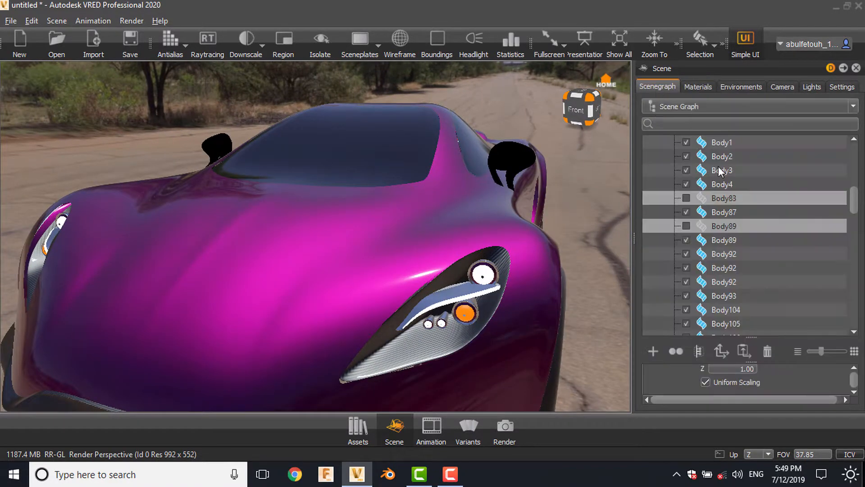
{"action": "left_click", "coordinate": [686, 198]}
{"action": "left_click", "coordinate": [686, 226]}
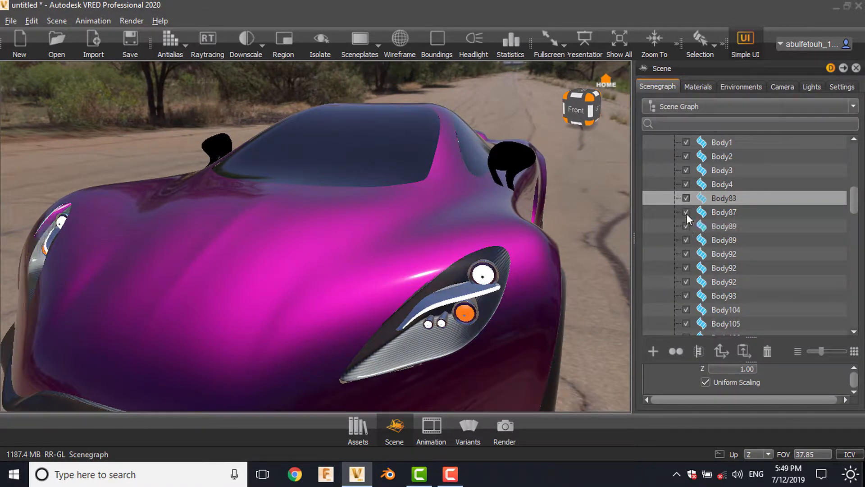
{"action": "left_click", "coordinate": [686, 198]}
{"action": "left_click", "coordinate": [686, 226]}
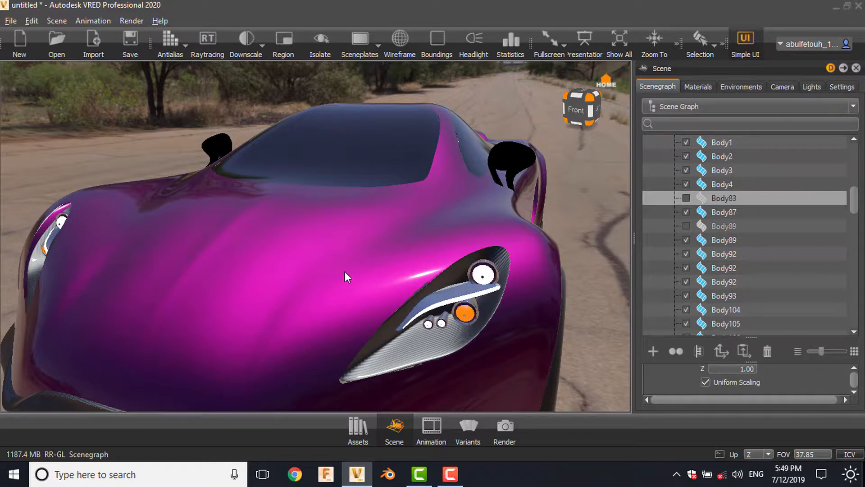
- Create a Reflective Plastic material and set its diffuse color to black
{"action": "mouse_move", "coordinate": [347, 276]}
{"action": "left_mouse_down"}
{"action": "mouse_move", "coordinate": [367, 278]}
{"action": "mouse_move", "coordinate": [351, 273]}
{"action": "left_mouse_up"}
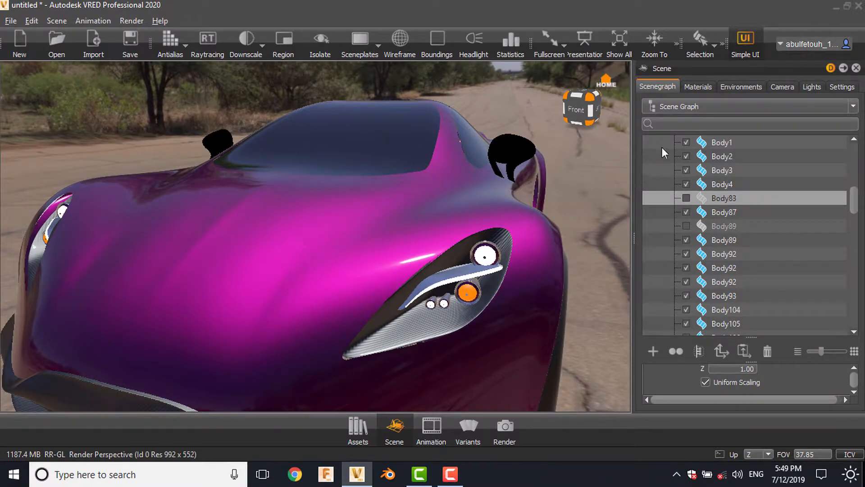
{"action": "left_click", "coordinate": [698, 86]}
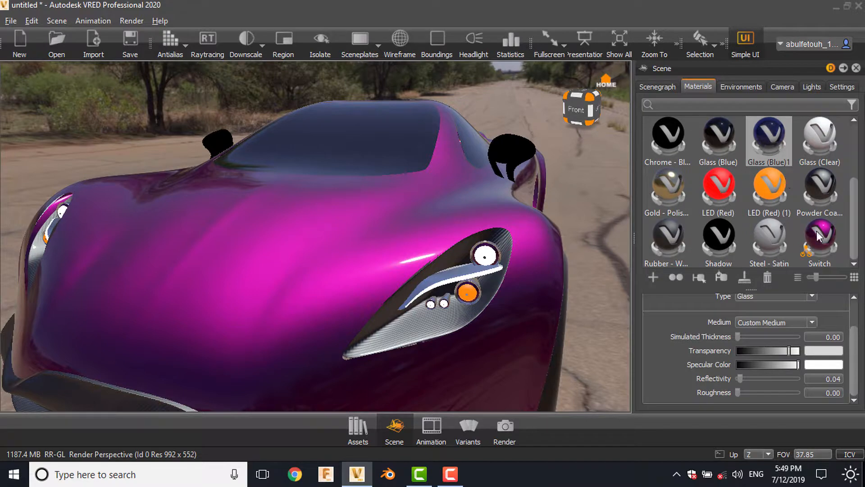
{"action": "right_click", "coordinate": [845, 182]}
{"action": "mouse_move", "coordinate": [725, 191]}
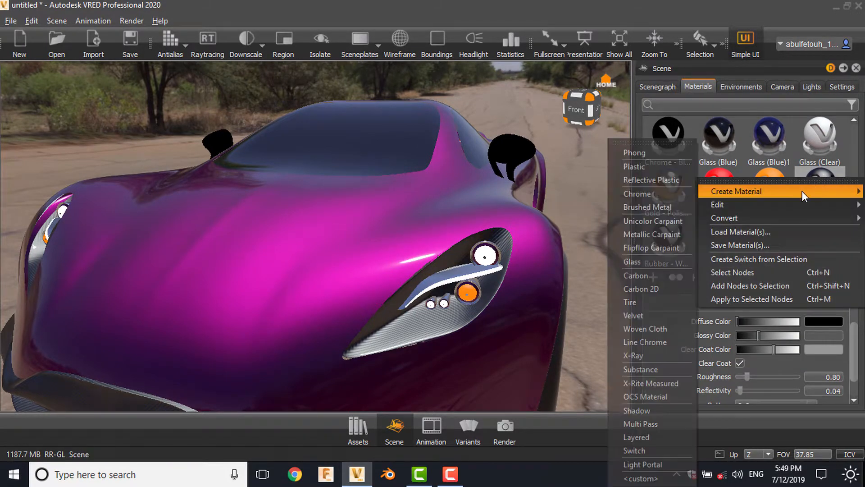
{"action": "left_click", "coordinate": [663, 184]}
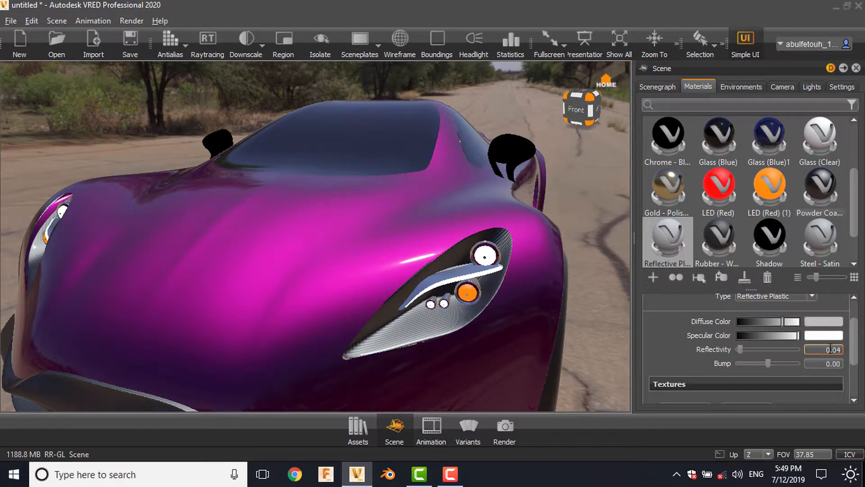
{"action": "left_click_drag", "start_coordinate": [784, 324], "coordinate": [738, 324]}
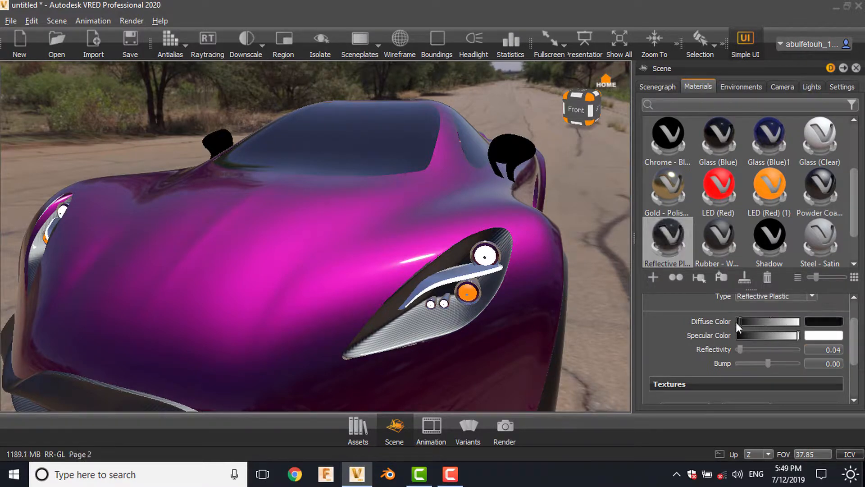
- Apply the black reflective plastic material to the inner housings of both headlights
{"action": "left_click_drag", "start_coordinate": [668, 239], "coordinate": [447, 329]}
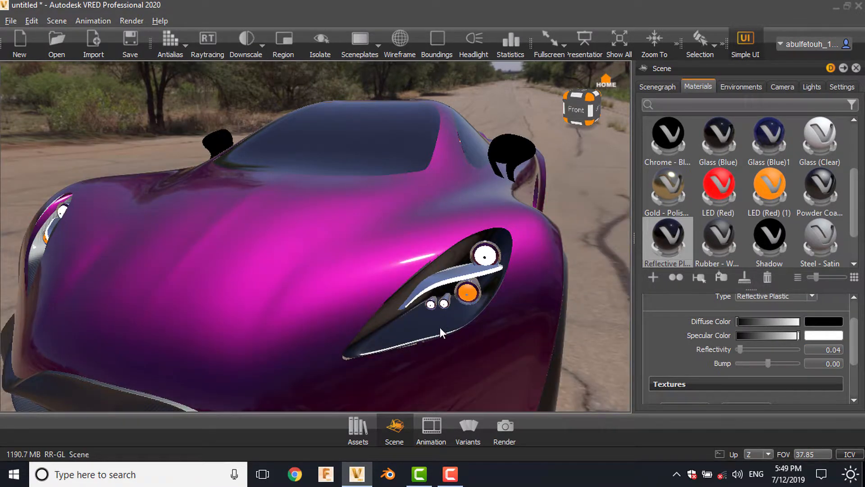
{"action": "left_click_drag", "start_coordinate": [205, 326], "coordinate": [409, 331], "text": "alt"}
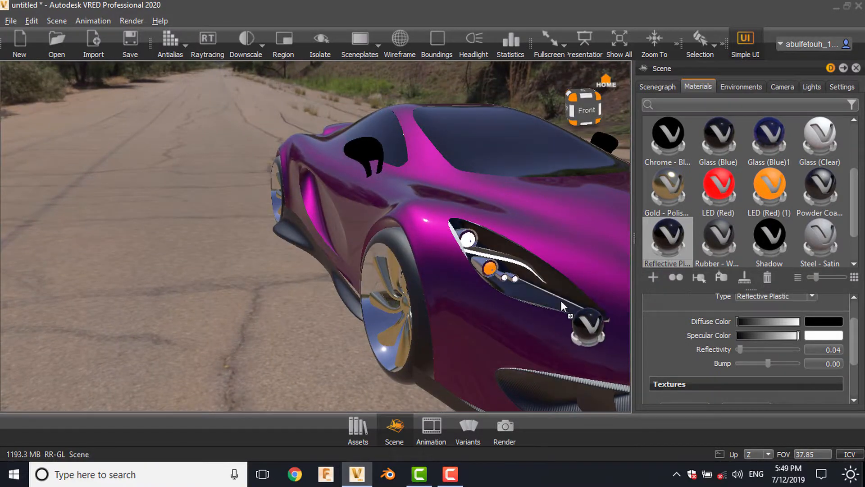
{"action": "left_click_drag", "start_coordinate": [560, 303], "coordinate": [436, 310], "text": "alt"}
{"action": "left_click_drag", "start_coordinate": [548, 312], "coordinate": [491, 307], "text": "alt"}
- Make the headlight glass bodies Body83 and Body89 visible in the scene
{"action": "left_click", "coordinate": [657, 87]}
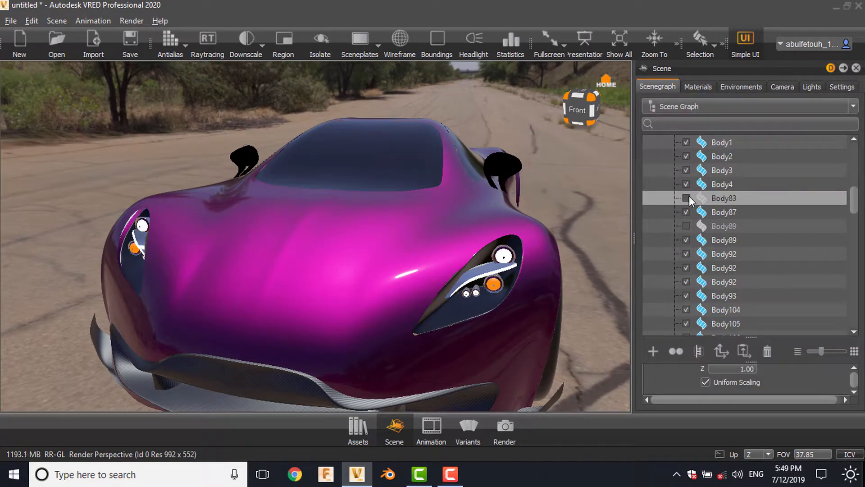
{"action": "left_click", "coordinate": [686, 225]}
{"action": "left_click", "coordinate": [686, 226]}
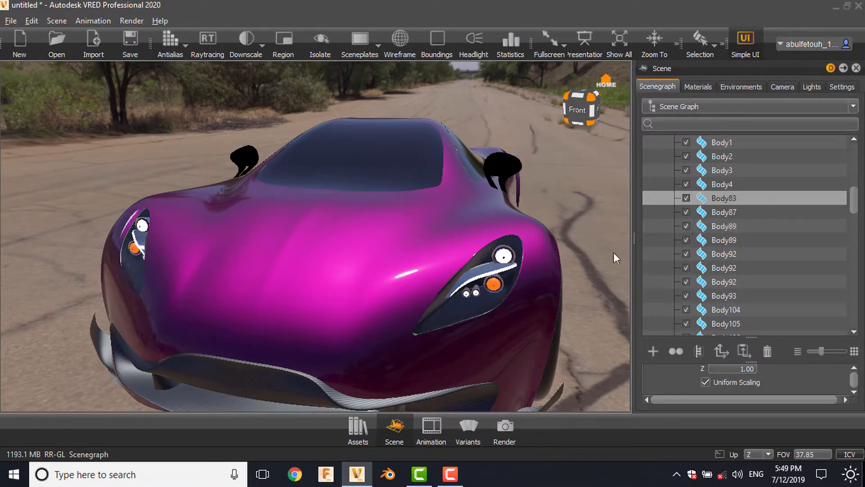
- Select the rear wheel's rubber material and change its type from Plastic to Tire
{"action": "left_click_drag", "start_coordinate": [460, 311], "coordinate": [436, 325]}
{"action": "scroll", "coordinate": [266, 308], "scroll_direction": "up", "scroll_amount": 5}
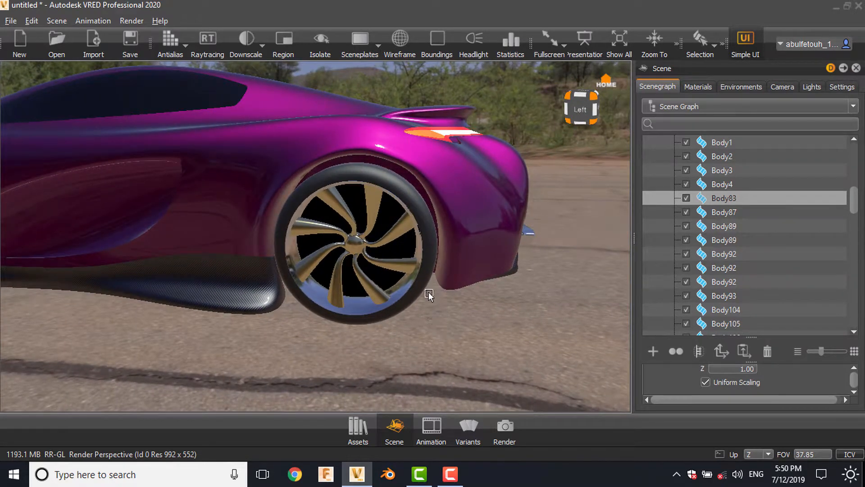
{"action": "left_click", "coordinate": [451, 287], "text": "ctrl+shift"}
{"action": "left_click", "coordinate": [698, 87]}
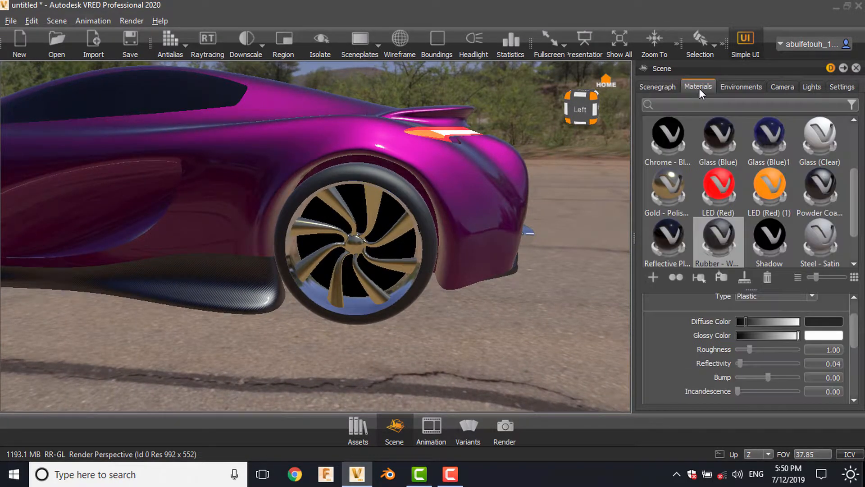
{"action": "left_click", "coordinate": [765, 297]}
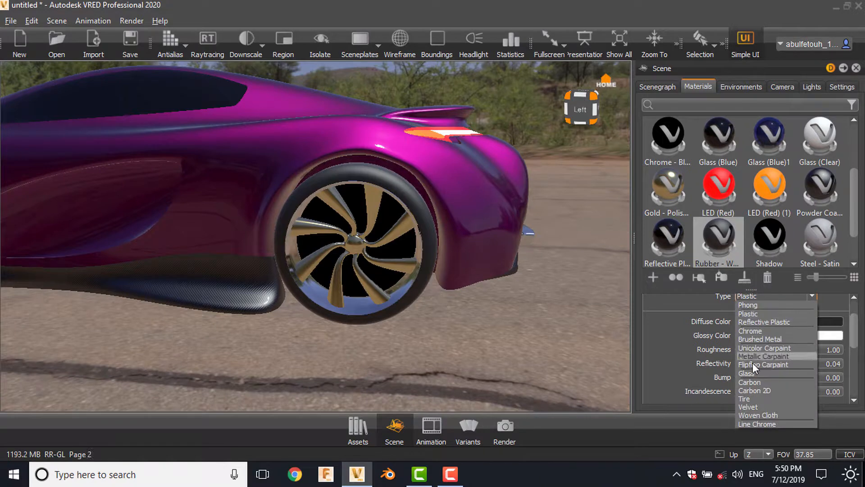
{"action": "left_click", "coordinate": [751, 398]}
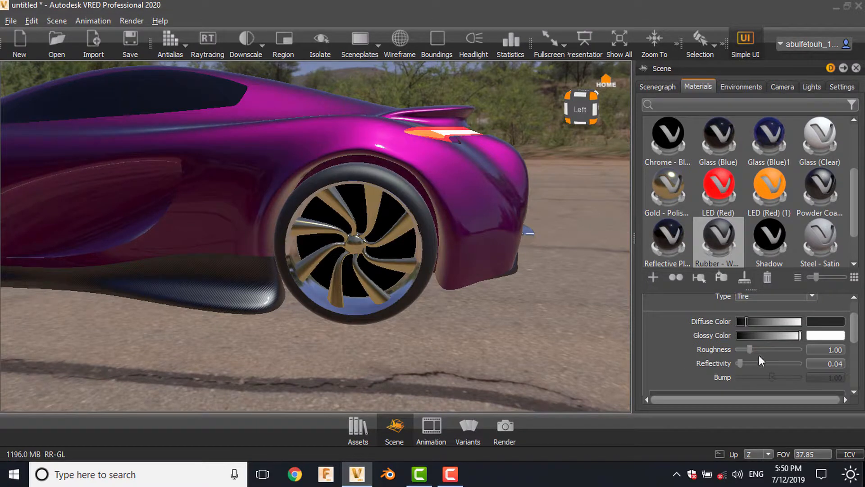
- Set the tire material's roughness to 0.15 and darken its glossy color to dark gray
{"action": "left_click", "coordinate": [824, 351]}
{"action": "type", "text": "0.80"}
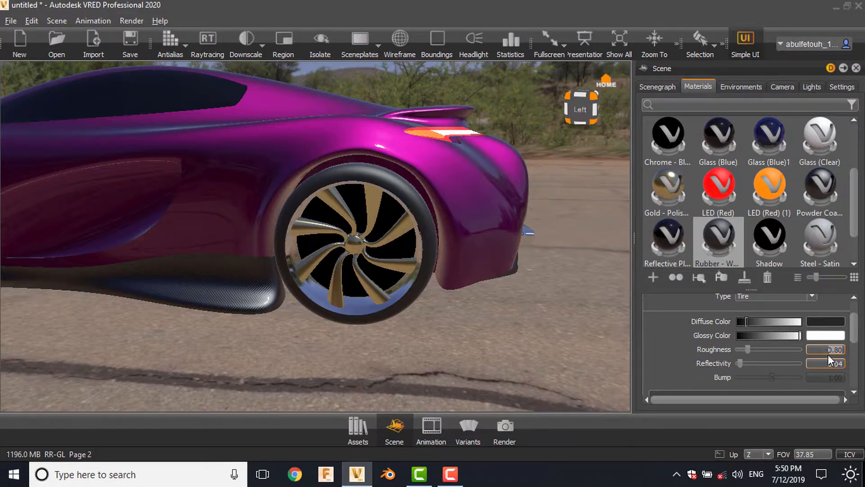
{"action": "type", "text": "5"}
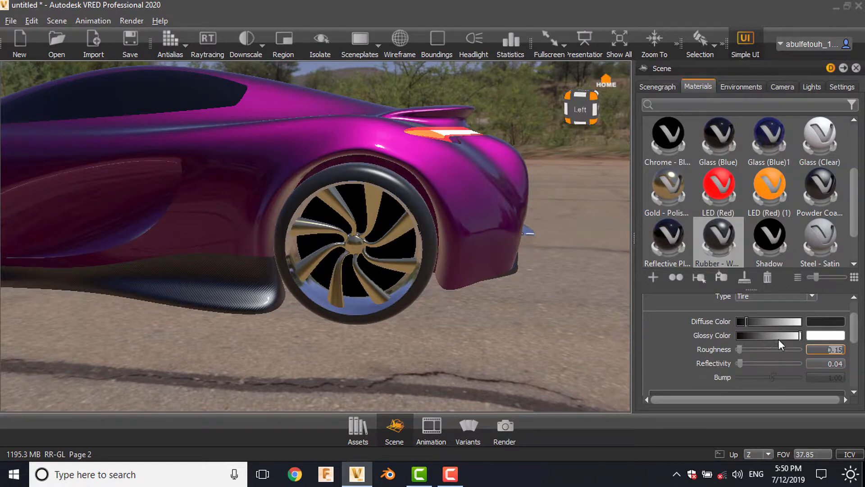
{"action": "left_click_drag", "start_coordinate": [778, 339], "coordinate": [761, 341]}
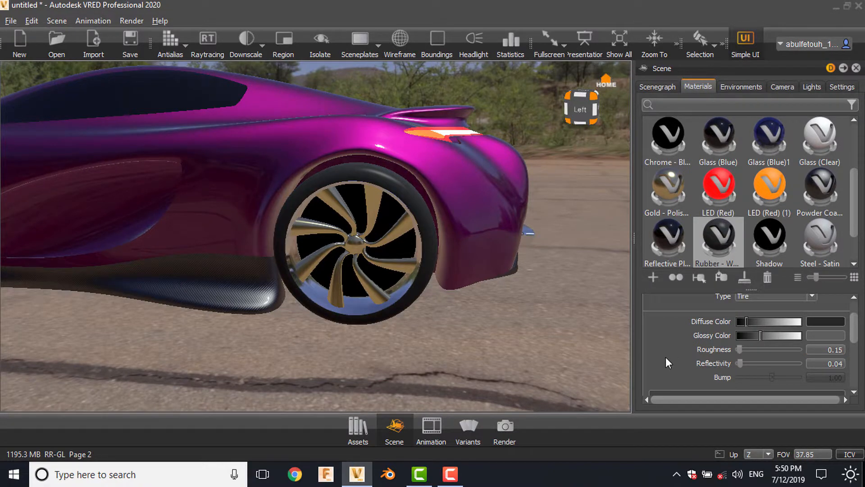
{"action": "scroll", "coordinate": [666, 356], "scroll_direction": "down", "scroll_amount": 6}
{"action": "scroll", "coordinate": [698, 364], "scroll_direction": "down", "scroll_amount": 1}
{"action": "scroll", "coordinate": [693, 355], "scroll_direction": "up", "scroll_amount": 1}
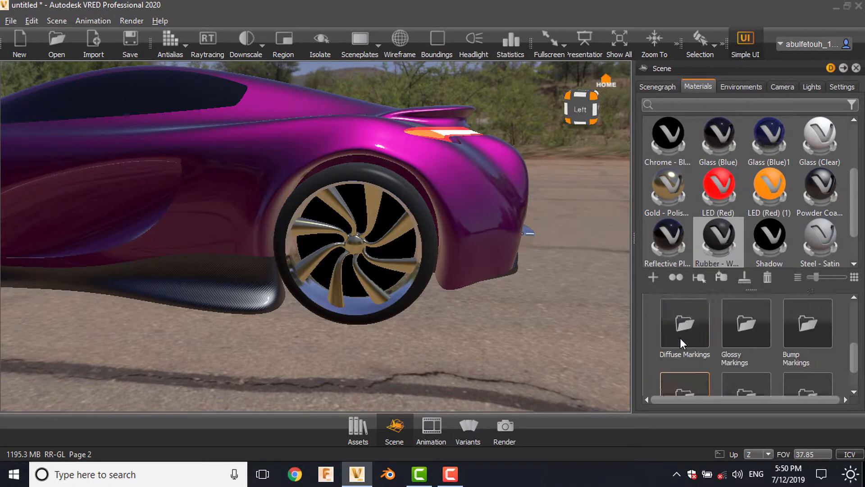
- Lighten the reflection color of the Chrome - Black material to a very dark gray
{"action": "left_click_drag", "start_coordinate": [382, 317], "coordinate": [621, 354], "text": "alt"}
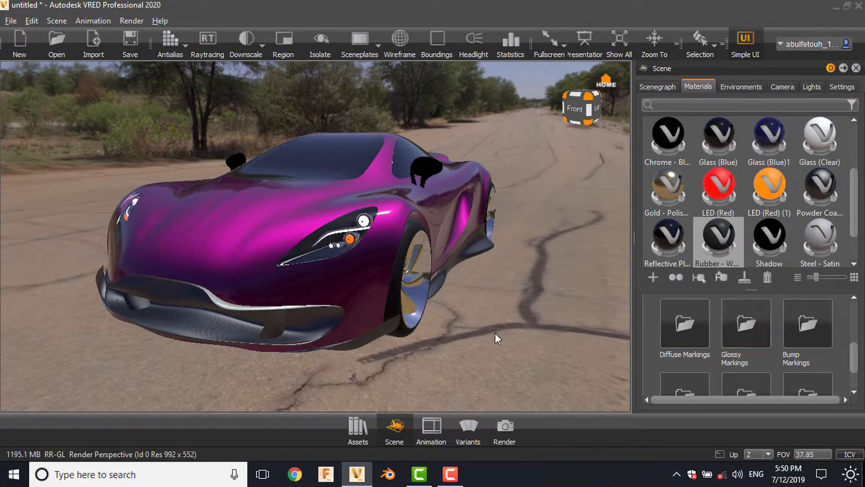
{"action": "scroll", "coordinate": [510, 342], "scroll_direction": "down", "scroll_amount": 1}
{"action": "left_click_drag", "start_coordinate": [425, 335], "coordinate": [272, 354]}
{"action": "left_click_drag", "start_coordinate": [411, 339], "coordinate": [432, 307]}
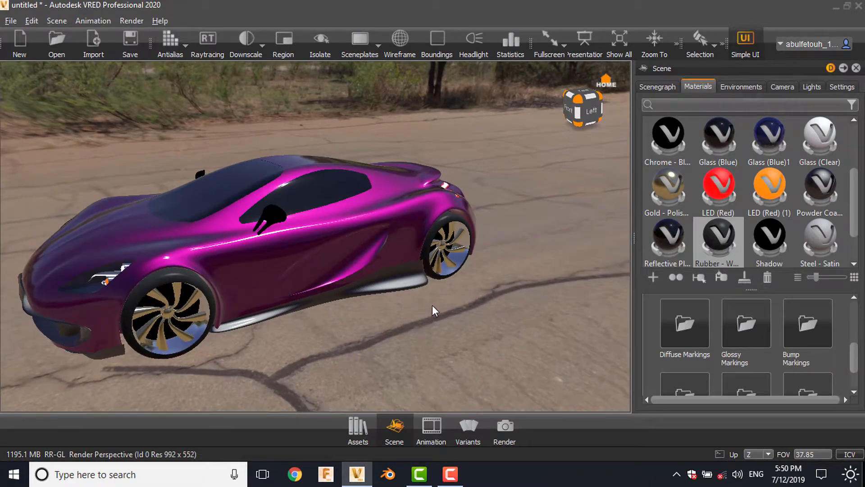
{"action": "left_click", "coordinate": [669, 129]}
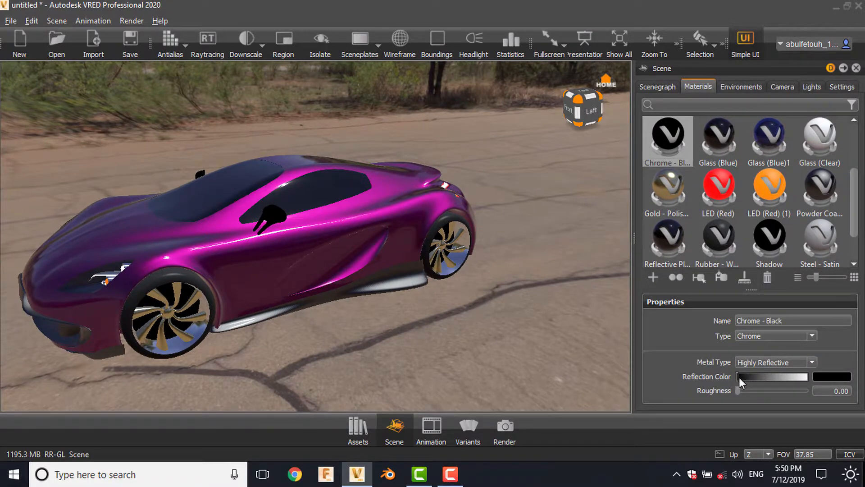
{"action": "left_click_drag", "start_coordinate": [738, 376], "coordinate": [750, 376]}
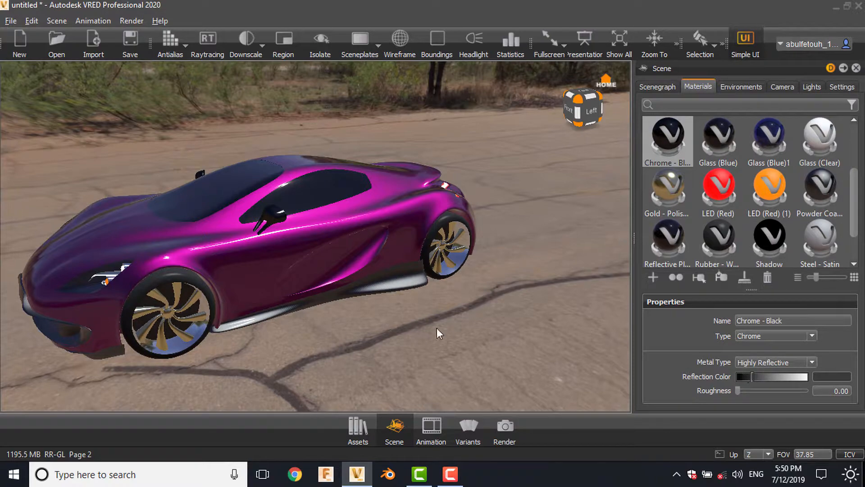
- Show bounding boxes, select the taillight strip and side lamp parts, and place a copy of them slightly outward from the car's rear
{"action": "left_click_drag", "start_coordinate": [437, 328], "coordinate": [258, 280]}
{"action": "scroll", "coordinate": [248, 281], "scroll_direction": "up", "scroll_amount": 3}
{"action": "scroll", "coordinate": [258, 279], "scroll_direction": "up", "scroll_amount": 2}
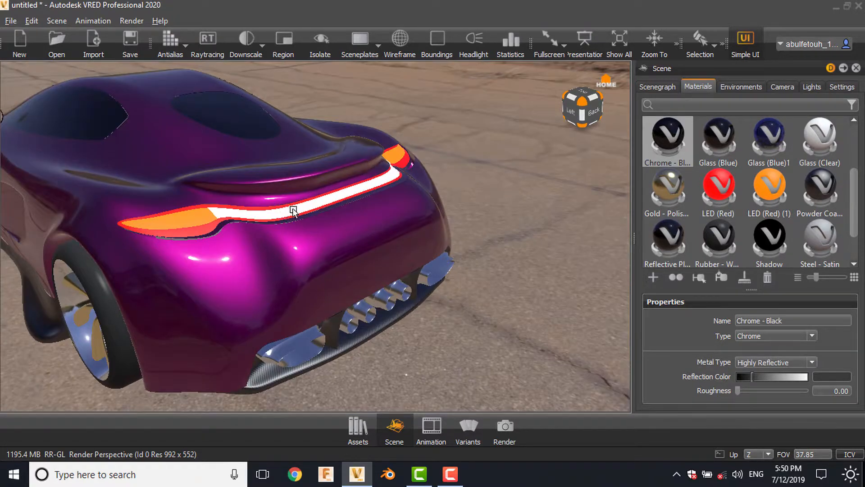
{"action": "left_click", "coordinate": [455, 41]}
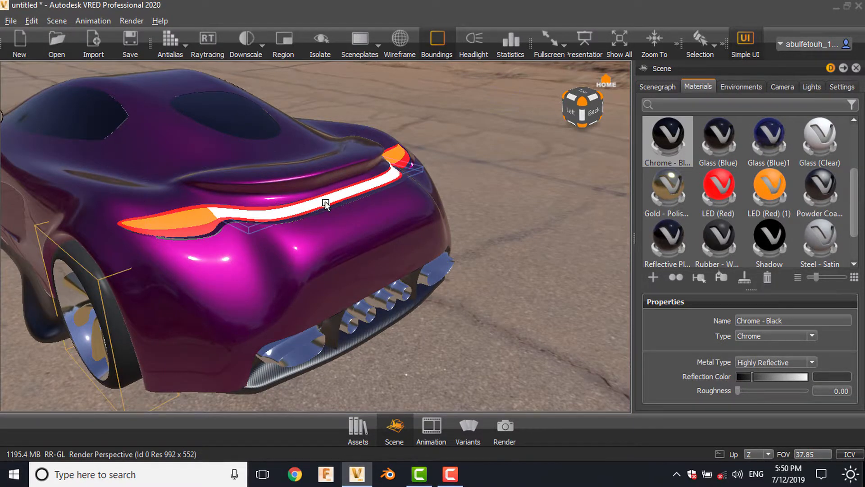
{"action": "left_click", "coordinate": [242, 207]}
{"action": "left_click", "coordinate": [210, 225], "text": "ctrl+shift"}
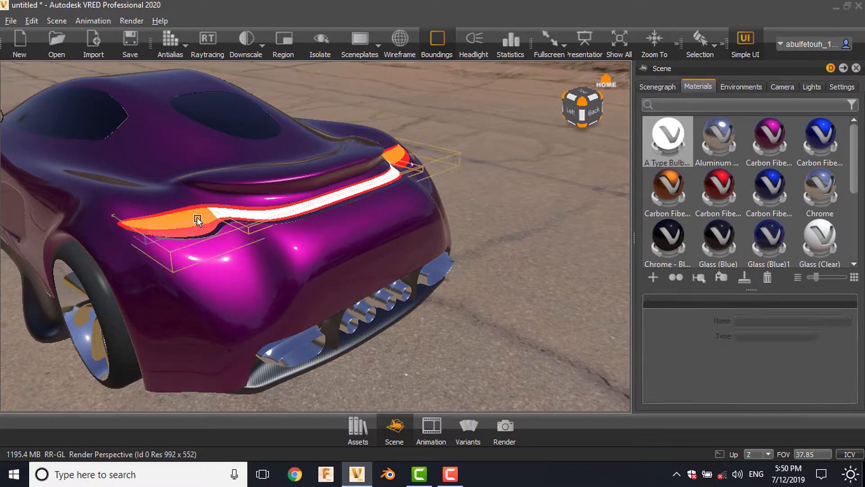
{"action": "left_click", "coordinate": [196, 219], "text": "ctrl+shift"}
{"action": "left_click", "coordinate": [393, 162], "text": "ctrl+shift"}
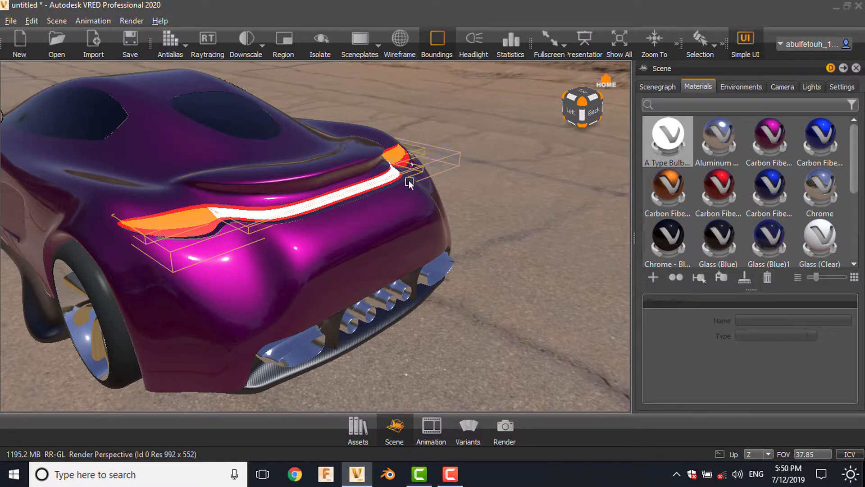
{"action": "left_click_drag", "start_coordinate": [410, 237], "coordinate": [341, 243]}
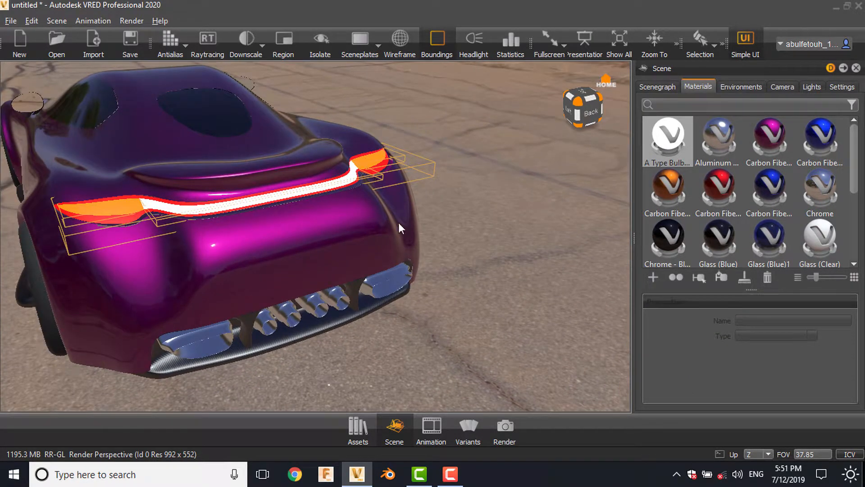
{"action": "scroll", "coordinate": [422, 256], "scroll_direction": "down", "scroll_amount": 1}
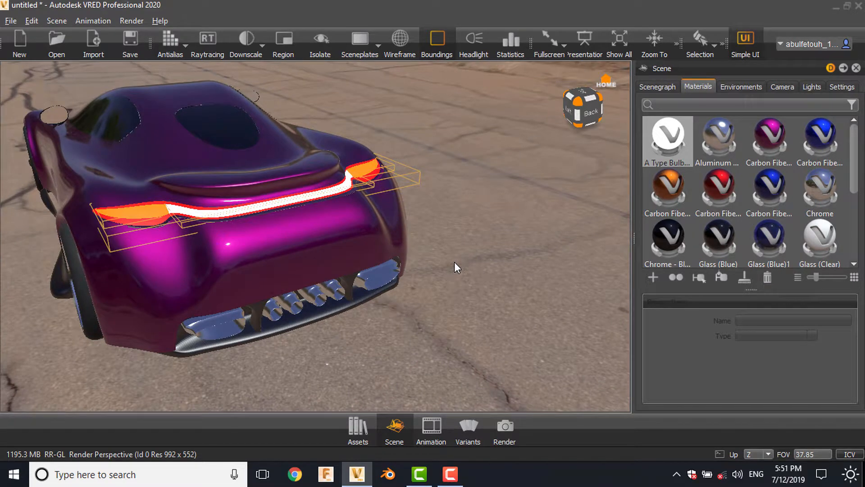
{"action": "left_click_drag", "start_coordinate": [359, 265], "coordinate": [426, 261]}
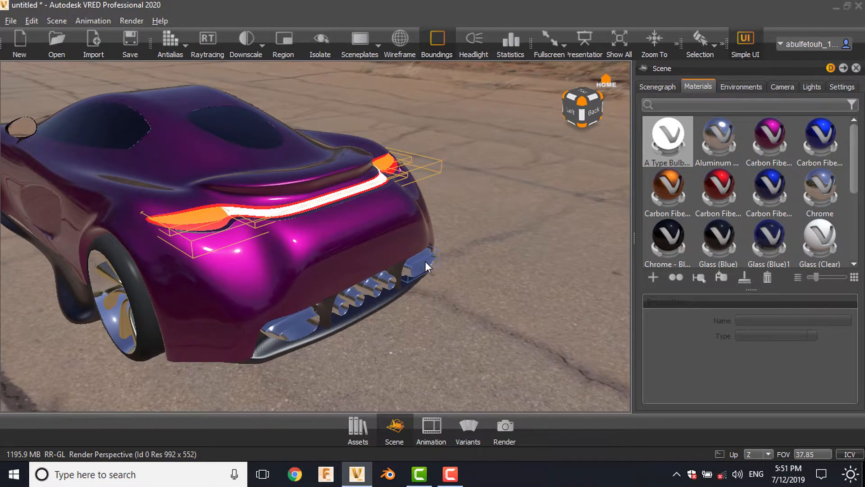
{"action": "left_click_drag", "start_coordinate": [225, 222], "coordinate": [244, 231]}
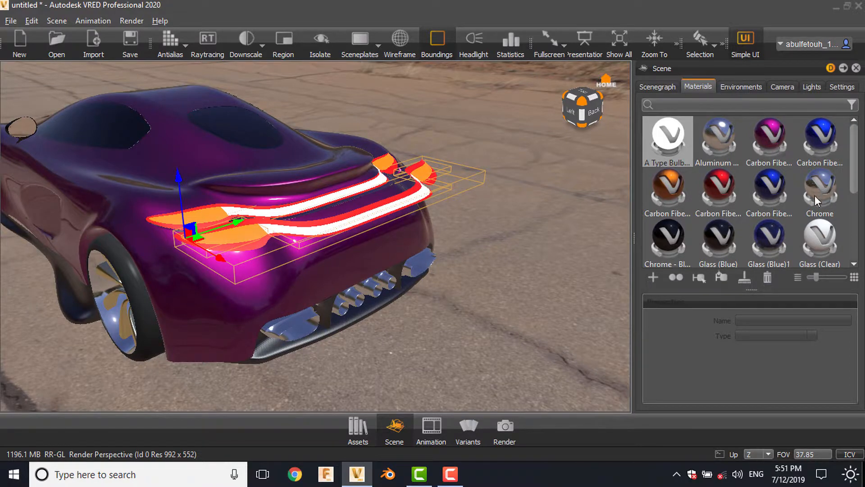
- Set the Glass (Clear) material's glossy color to pure red and change its type to Glass
{"action": "left_click", "coordinate": [816, 234]}
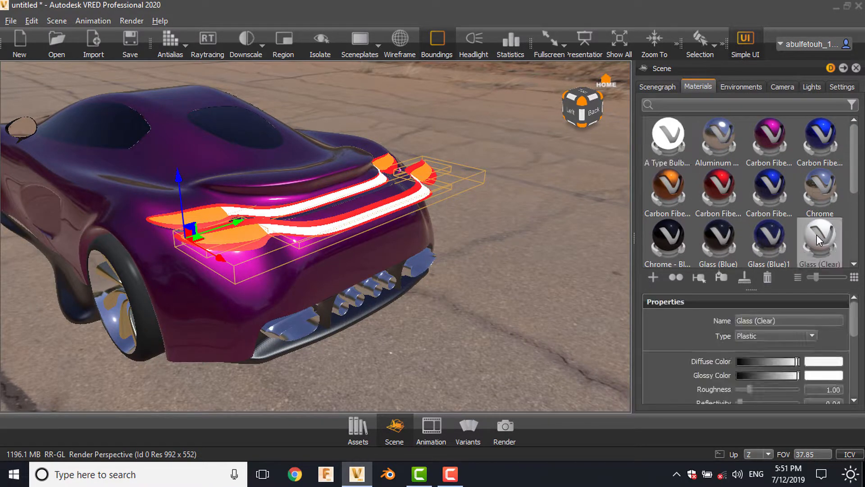
{"action": "left_click", "coordinate": [823, 373]}
{"action": "left_click_drag", "start_coordinate": [413, 124], "coordinate": [437, 104]}
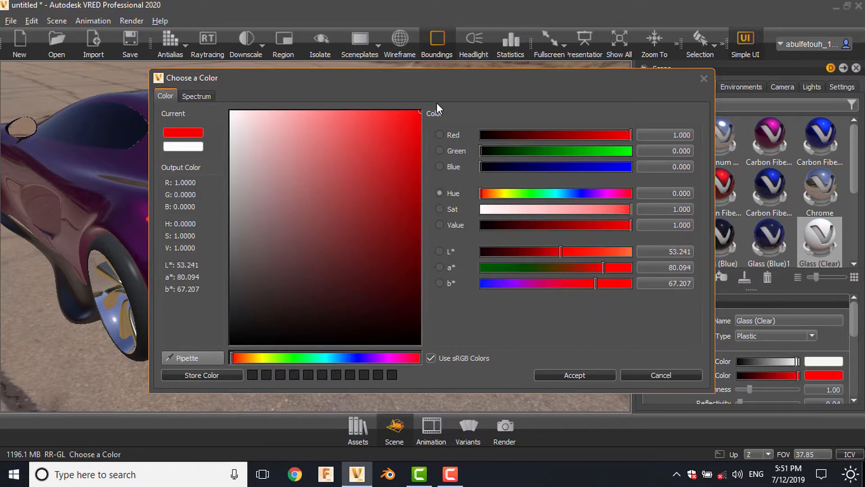
{"action": "left_click", "coordinate": [574, 375]}
{"action": "left_click", "coordinate": [761, 336]}
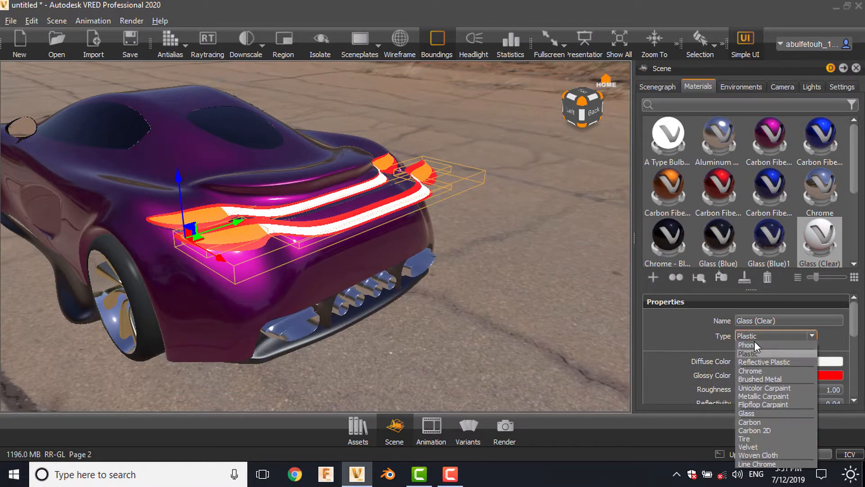
{"action": "left_click", "coordinate": [761, 413]}
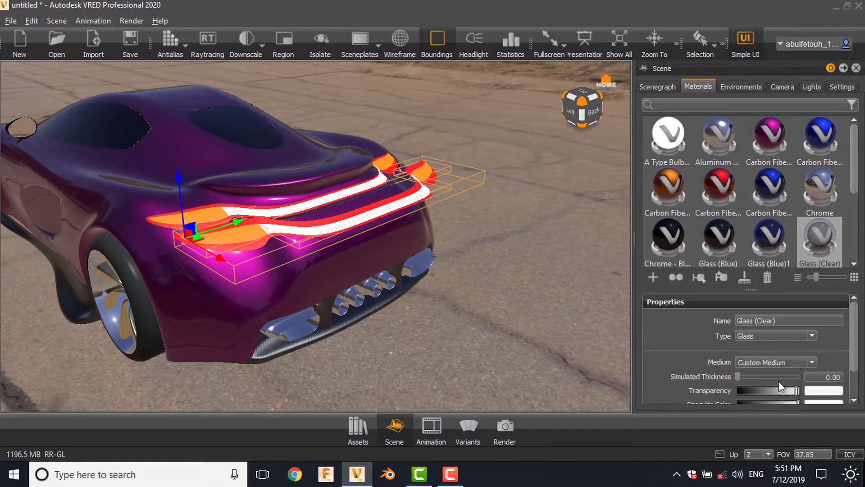
- Set the Glass (Clear) specular color to red, then darken both its transparency and specular color slightly
{"action": "scroll", "coordinate": [670, 366], "scroll_direction": "down", "scroll_amount": 2}
{"action": "left_click", "coordinate": [823, 366]}
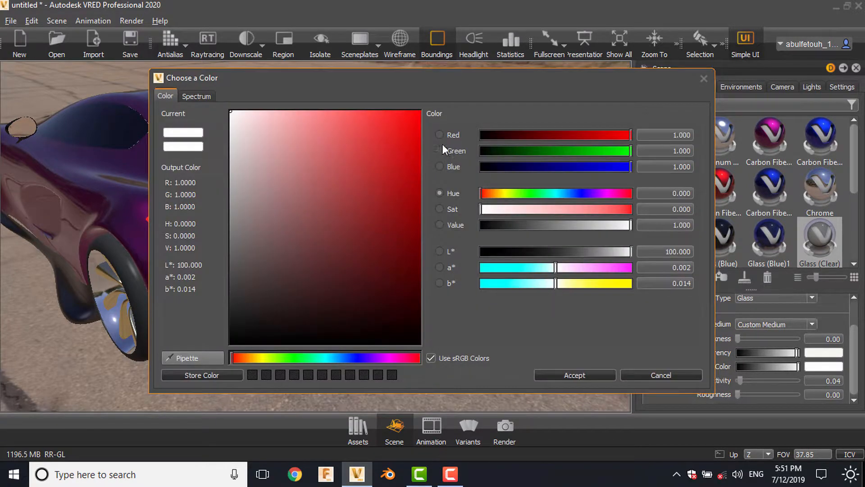
{"action": "left_click", "coordinate": [415, 127]}
{"action": "left_click_drag", "start_coordinate": [416, 127], "coordinate": [434, 109]}
{"action": "left_click", "coordinate": [577, 376]}
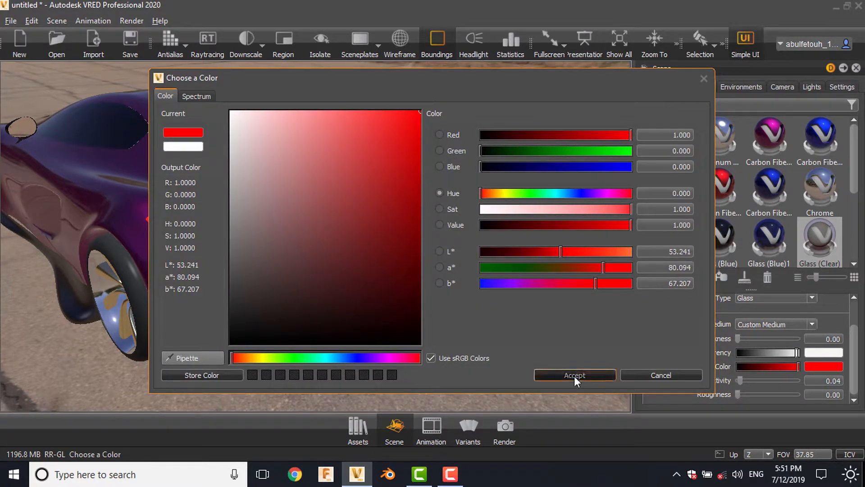
{"action": "left_click", "coordinate": [785, 353]}
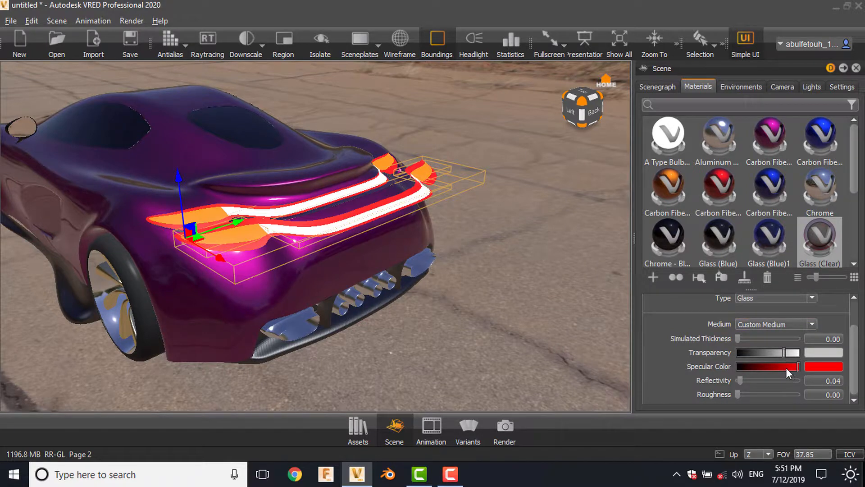
{"action": "left_click", "coordinate": [786, 367]}
- Apply the Glass (Clear) material to the copied taillight parts and move them back over the original taillights
{"action": "left_click_drag", "start_coordinate": [822, 249], "coordinate": [375, 215]}
{"action": "right_click", "coordinate": [812, 247]}
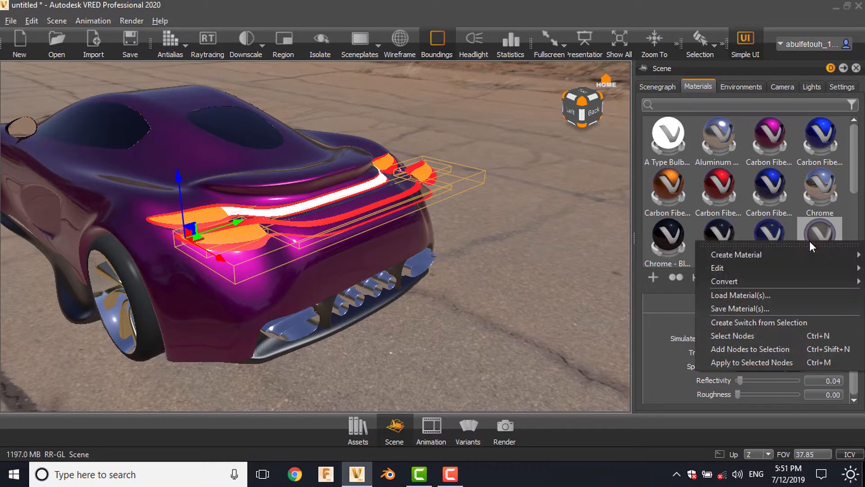
{"action": "left_click", "coordinate": [775, 363]}
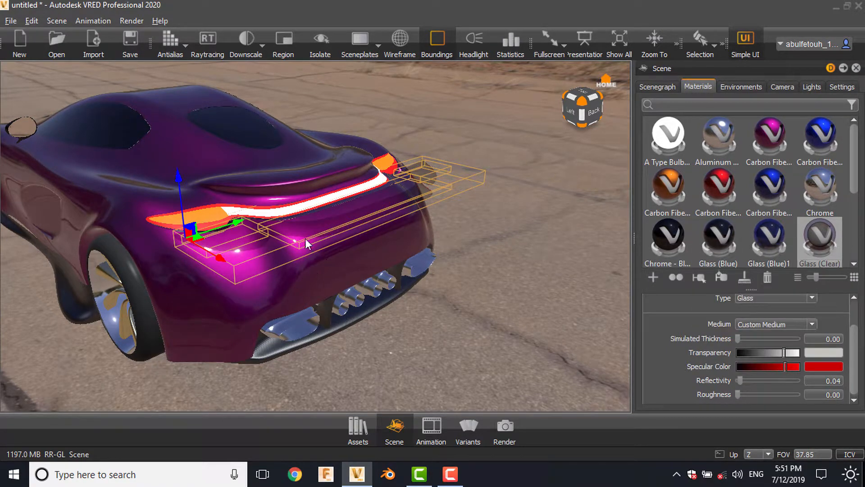
{"action": "left_click_drag", "start_coordinate": [220, 258], "coordinate": [190, 251]}
- Pick the front headlight glass and slightly darken the specular color of its Glass (Blue)1 material
{"action": "left_click_drag", "start_coordinate": [268, 280], "coordinate": [315, 286]}
{"action": "left_click", "coordinate": [296, 271], "text": "shift"}
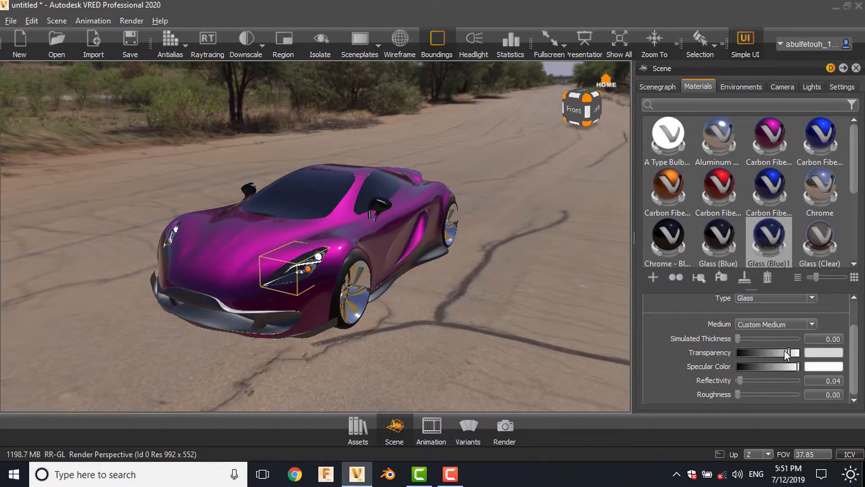
{"action": "left_click", "coordinate": [792, 368]}
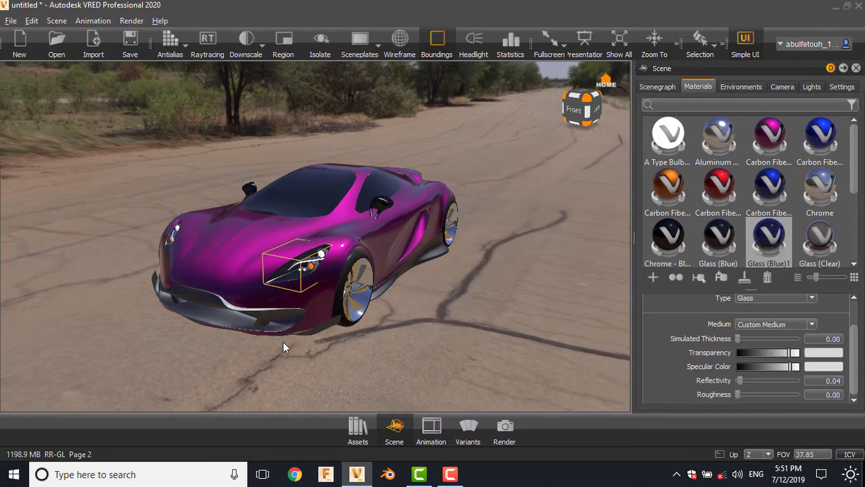
- Check the car from the side and rear, then turn off the bounding box display
{"action": "left_click_drag", "start_coordinate": [283, 341], "coordinate": [381, 315]}
{"action": "scroll", "coordinate": [347, 334], "scroll_direction": "up", "scroll_amount": 3}
{"action": "scroll", "coordinate": [347, 333], "scroll_direction": "down", "scroll_amount": 3}
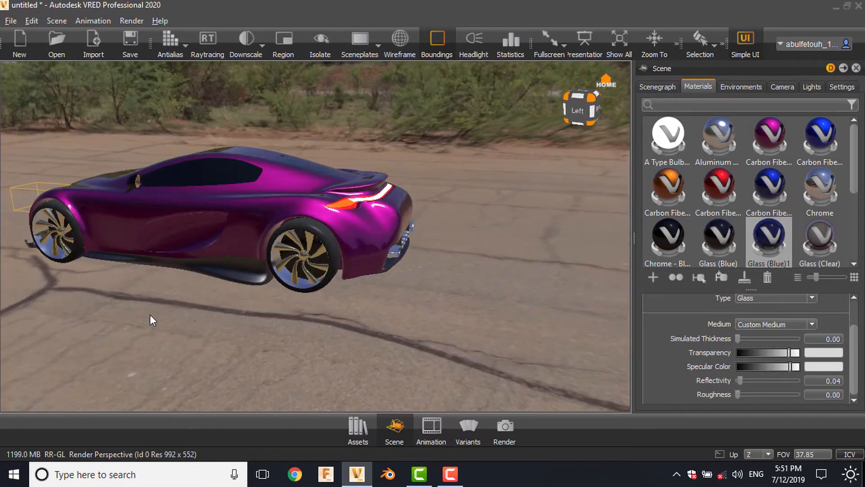
{"action": "left_click_drag", "start_coordinate": [152, 319], "coordinate": [167, 294]}
{"action": "left_click_drag", "start_coordinate": [256, 299], "coordinate": [421, 280]}
{"action": "left_click", "coordinate": [438, 38]}
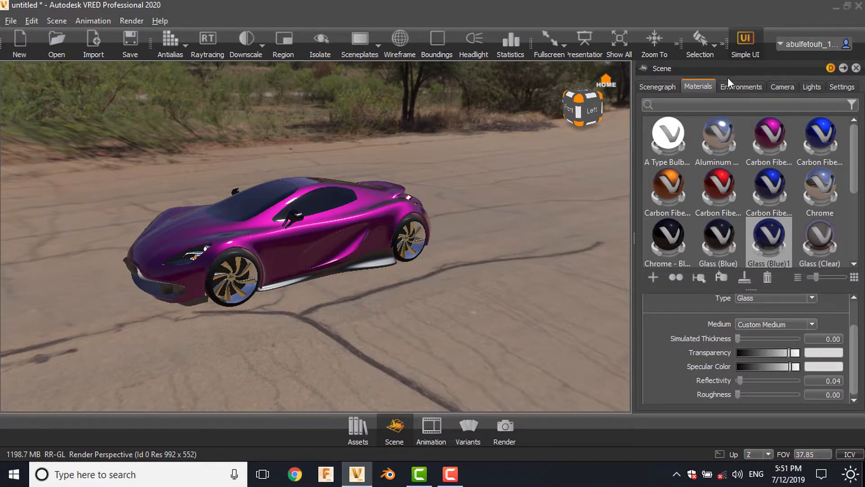
- Switch to the full interface, open the render settings and enable Improve Color Depth for the display output
{"action": "left_click", "coordinate": [744, 42]}
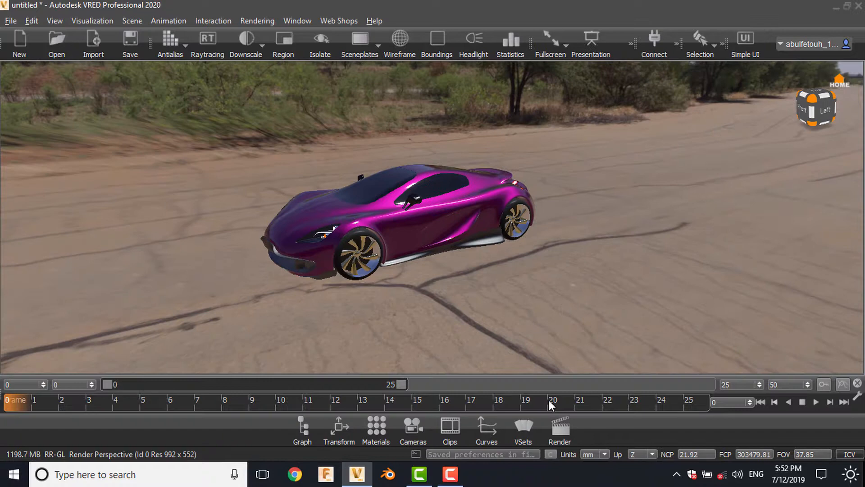
{"action": "left_click", "coordinate": [559, 432]}
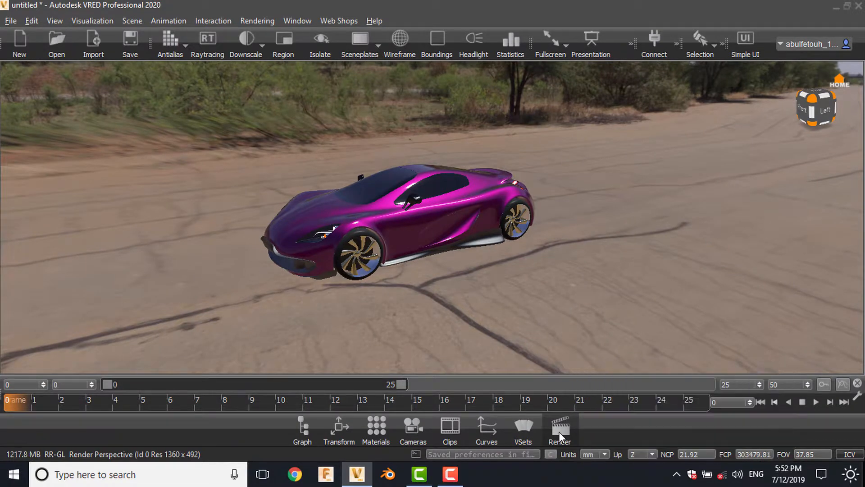
{"action": "left_click", "coordinate": [691, 124]}
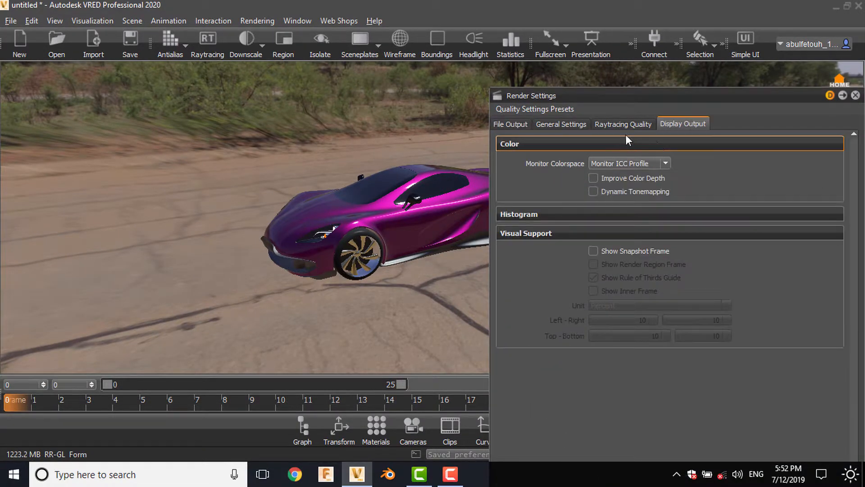
{"action": "left_click", "coordinate": [594, 177]}
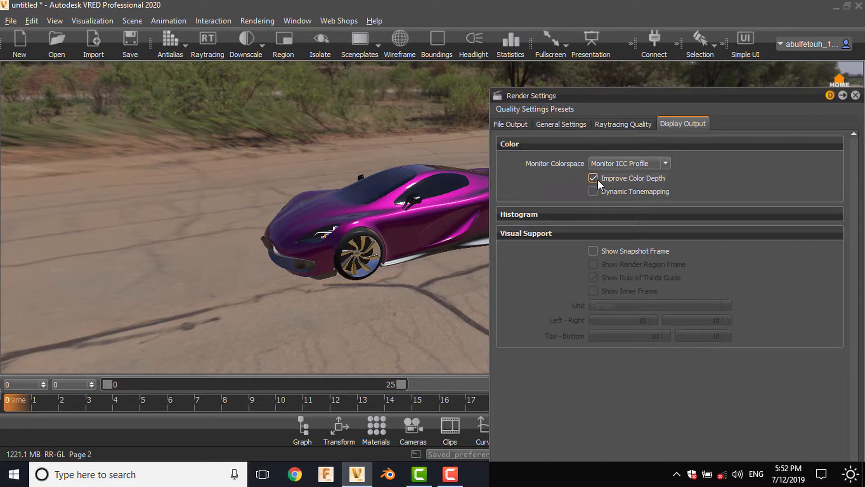
- Set both the interactive and still frame raytracing illumination modes to Precomputed + IBL
{"action": "left_click", "coordinate": [629, 125]}
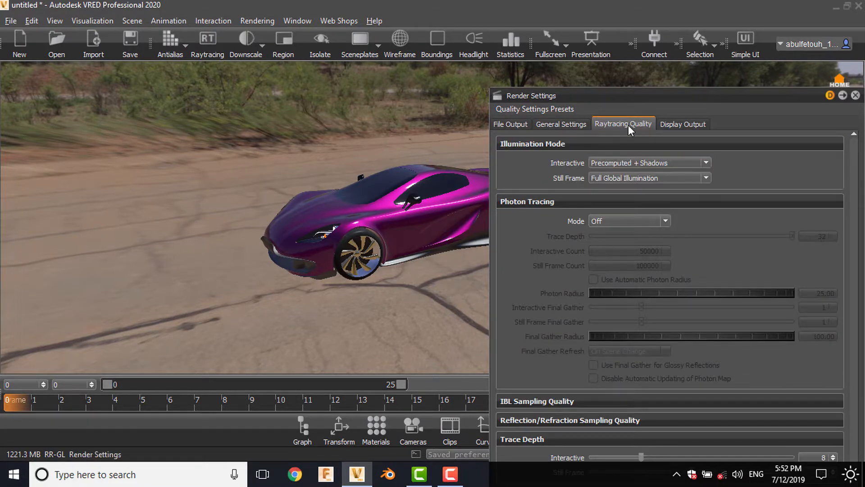
{"action": "left_click", "coordinate": [650, 162]}
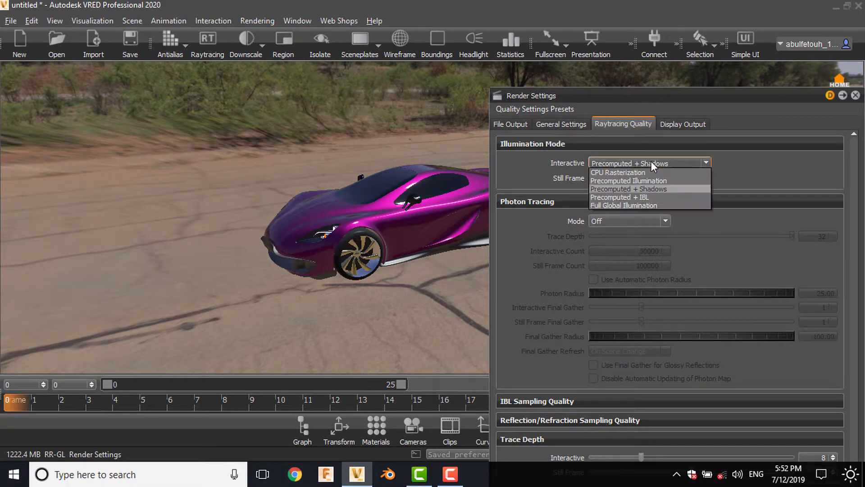
{"action": "left_click", "coordinate": [647, 198]}
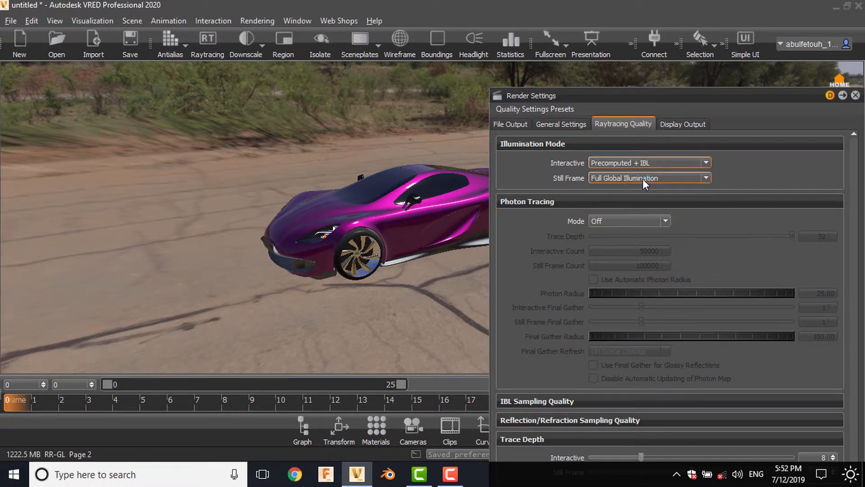
{"action": "left_click", "coordinate": [642, 179]}
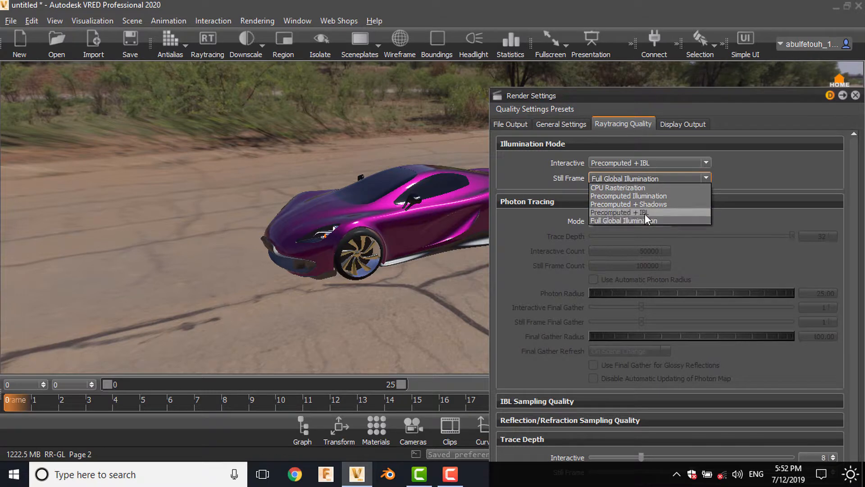
{"action": "left_click", "coordinate": [644, 214]}
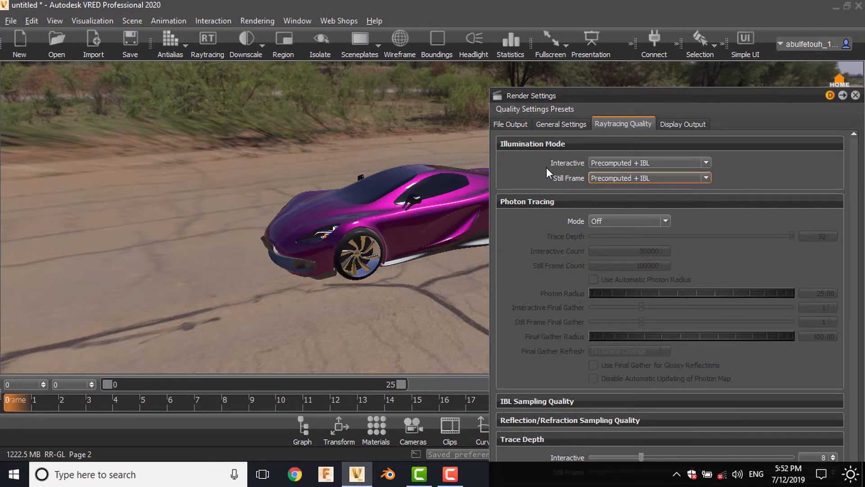
- Try the Deep Learning Always denoiser with raytracing enabled, then turn the denoiser and raytracing off
{"action": "left_click", "coordinate": [572, 125]}
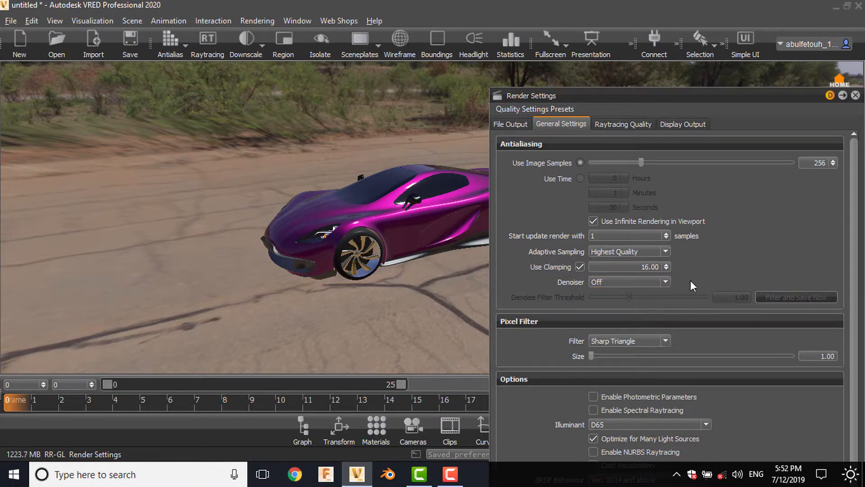
{"action": "left_click", "coordinate": [637, 281]}
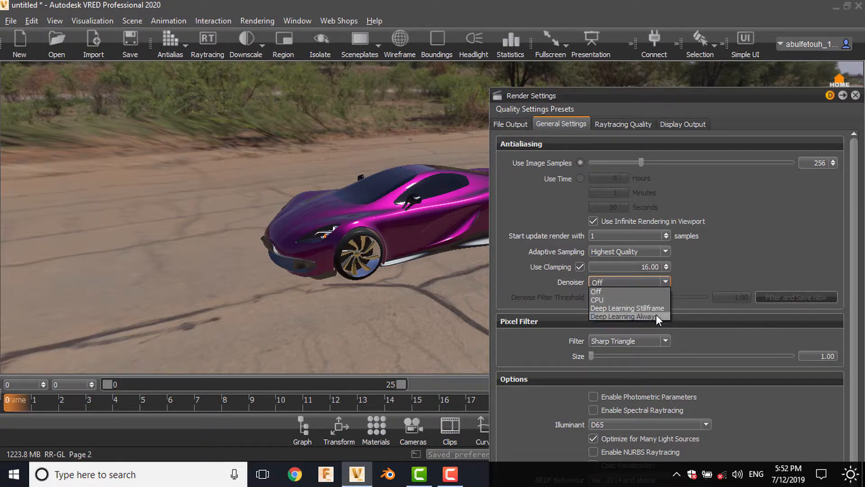
{"action": "left_click", "coordinate": [620, 279]}
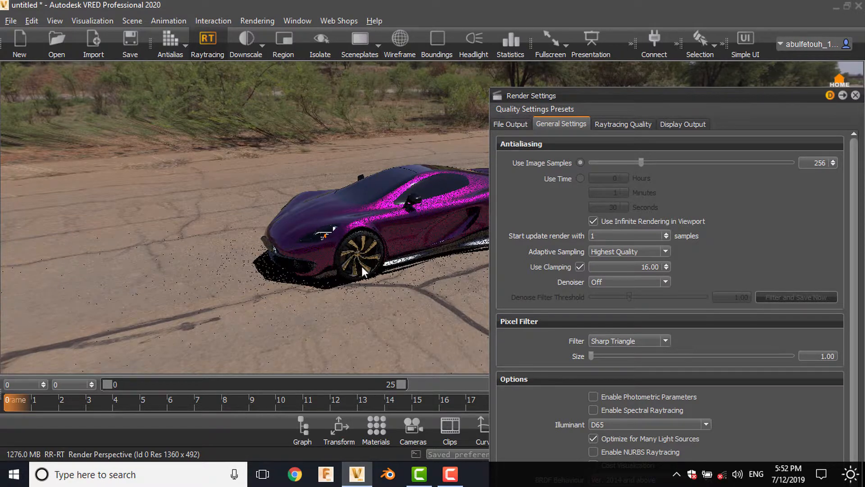
{"action": "left_click", "coordinate": [614, 282]}
{"action": "left_click", "coordinate": [616, 299]}
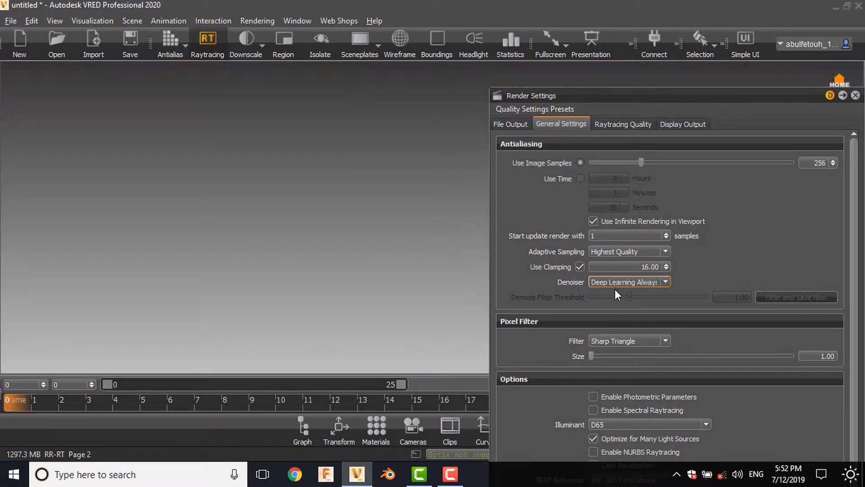
{"action": "left_click", "coordinate": [619, 284]}
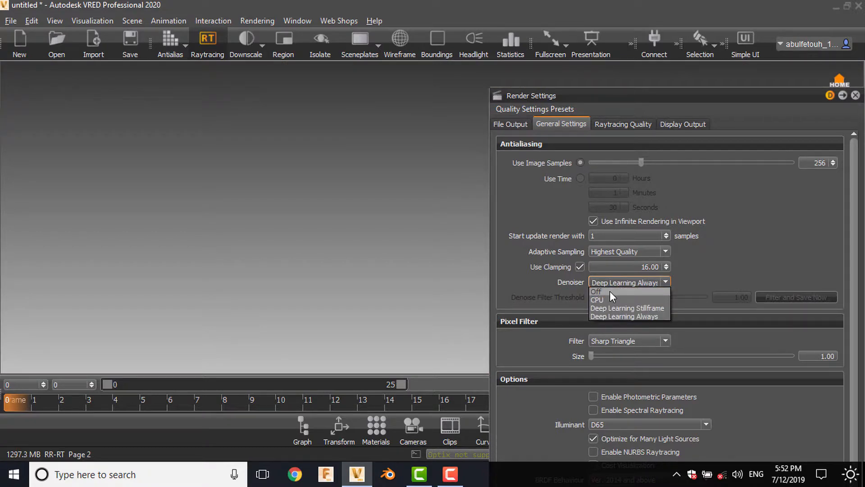
{"action": "left_click", "coordinate": [609, 291]}
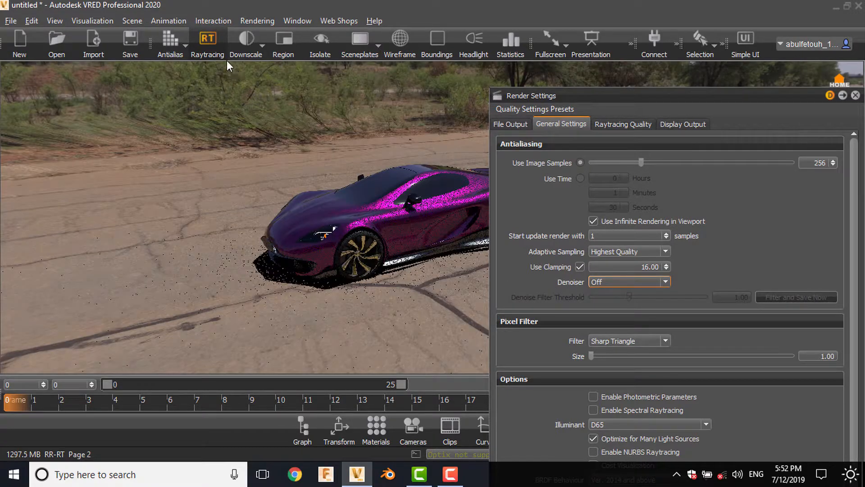
{"action": "left_click", "coordinate": [210, 42]}
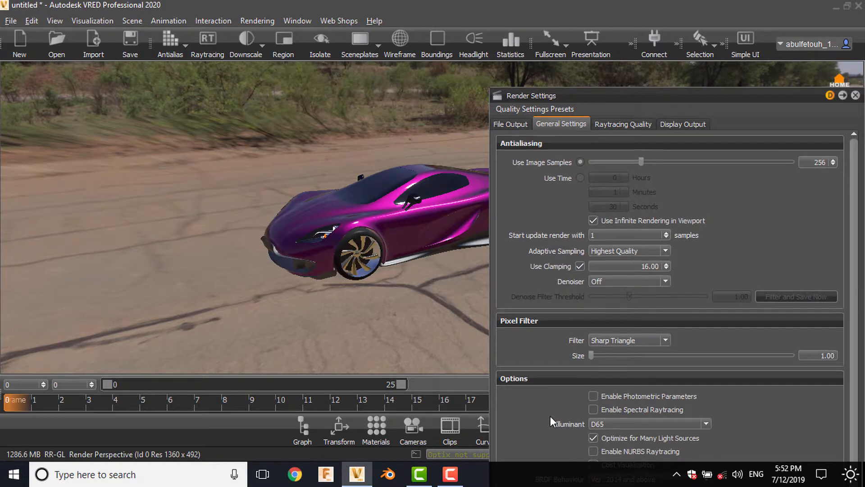
- Review the image size presets, the render quality options and the antialiasing image samples without changing them
{"action": "left_click", "coordinate": [515, 126]}
{"action": "left_click", "coordinate": [655, 210]}
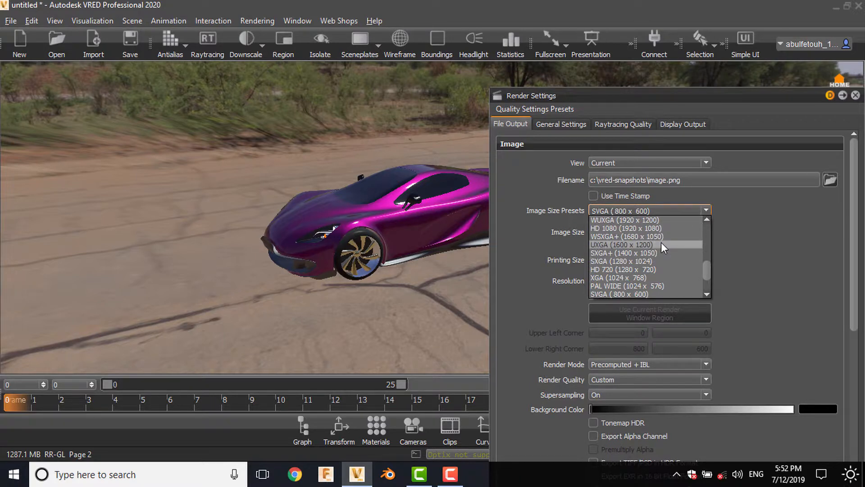
{"action": "left_click", "coordinate": [749, 235]}
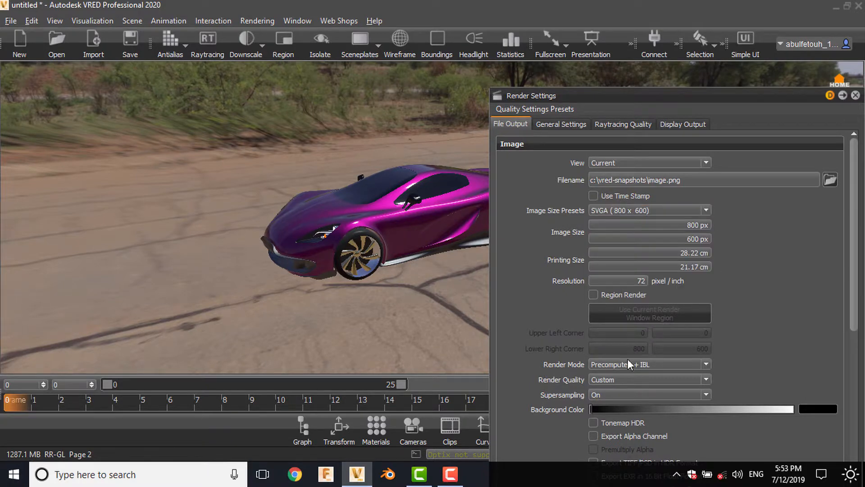
{"action": "left_click", "coordinate": [630, 379]}
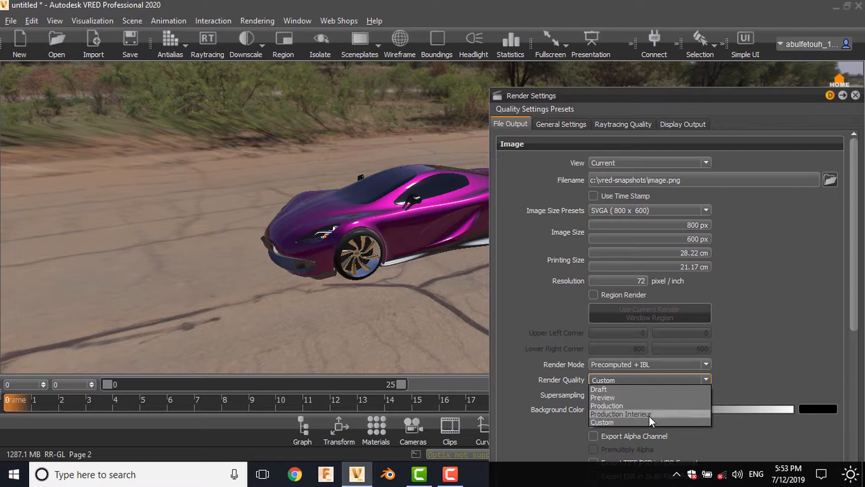
{"action": "left_click", "coordinate": [617, 420]}
{"action": "left_click", "coordinate": [568, 125]}
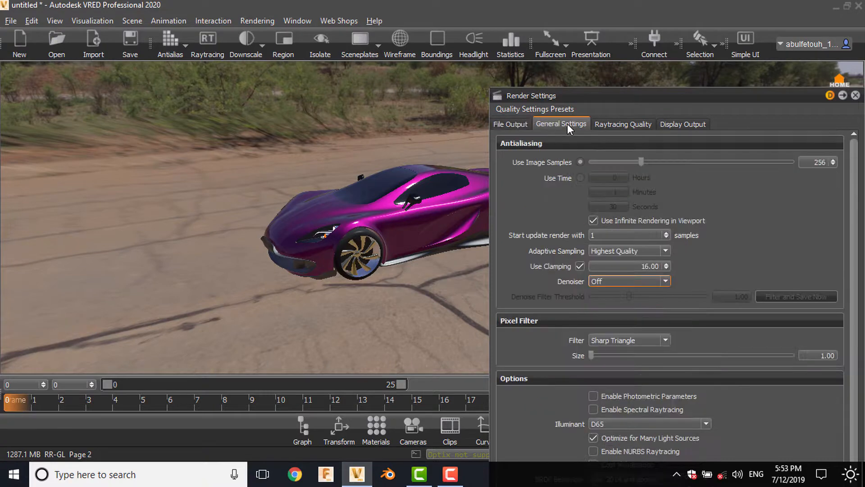
{"action": "left_click_drag", "start_coordinate": [811, 163], "coordinate": [842, 161]}
{"action": "left_click", "coordinate": [520, 125]}
{"action": "left_click", "coordinate": [556, 123]}
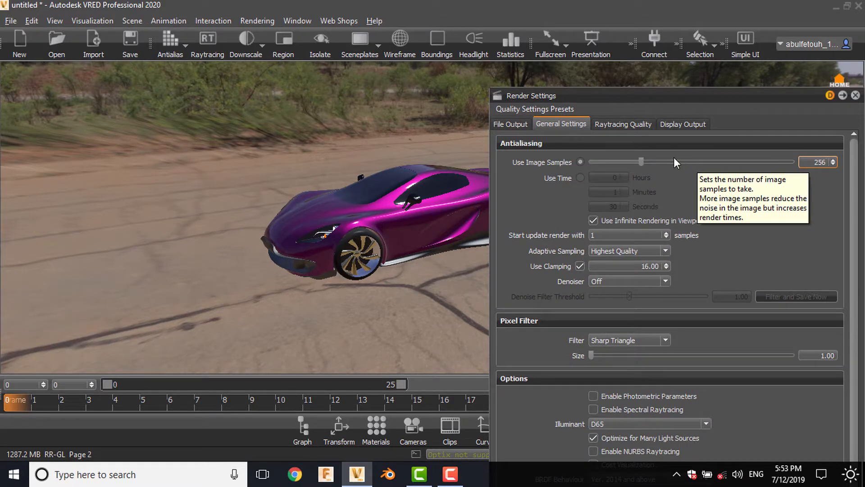
{"action": "left_click", "coordinate": [520, 125]}
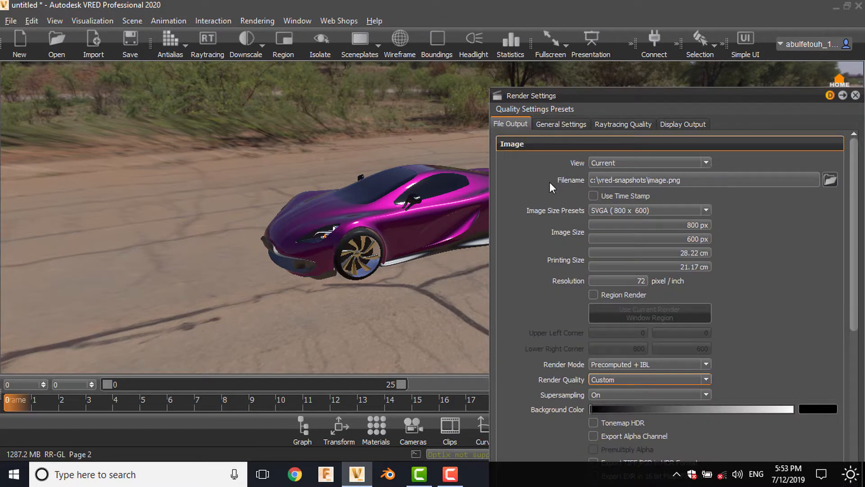
- Set the render quality to Production Interieur and the image samples to 256, then close the render settings
{"action": "left_click", "coordinate": [642, 381]}
{"action": "left_click", "coordinate": [634, 409]}
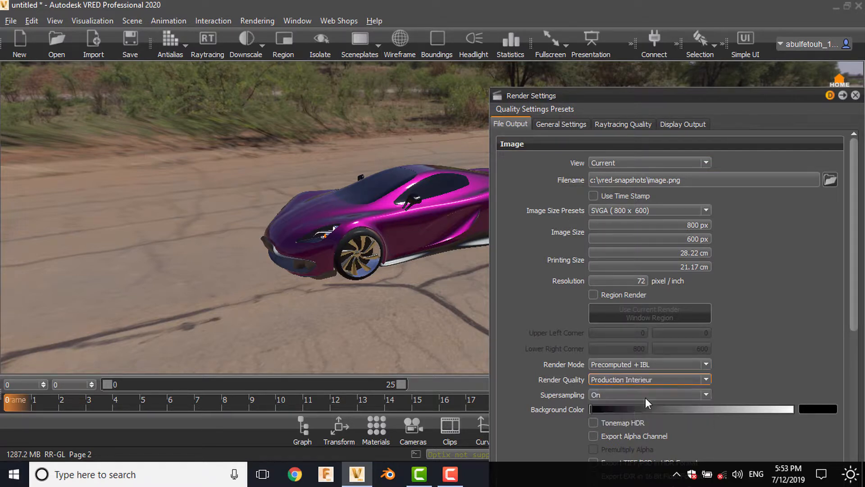
{"action": "left_click", "coordinate": [567, 126]}
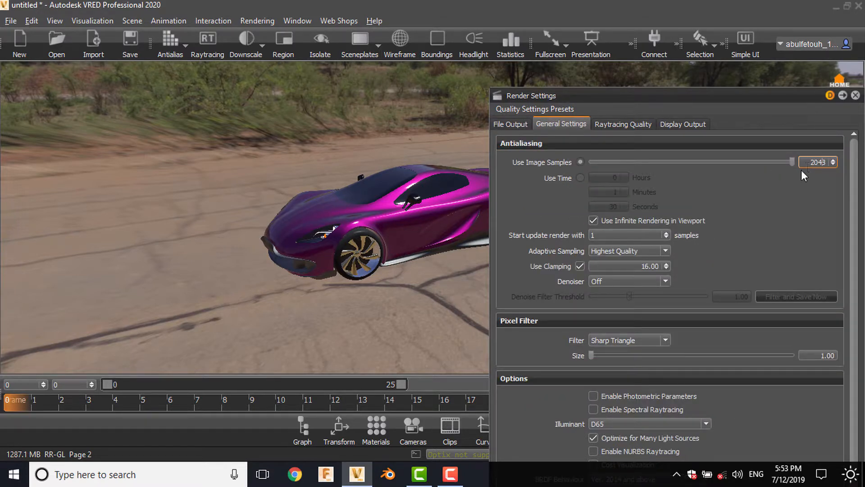
{"action": "left_click", "coordinate": [510, 124]}
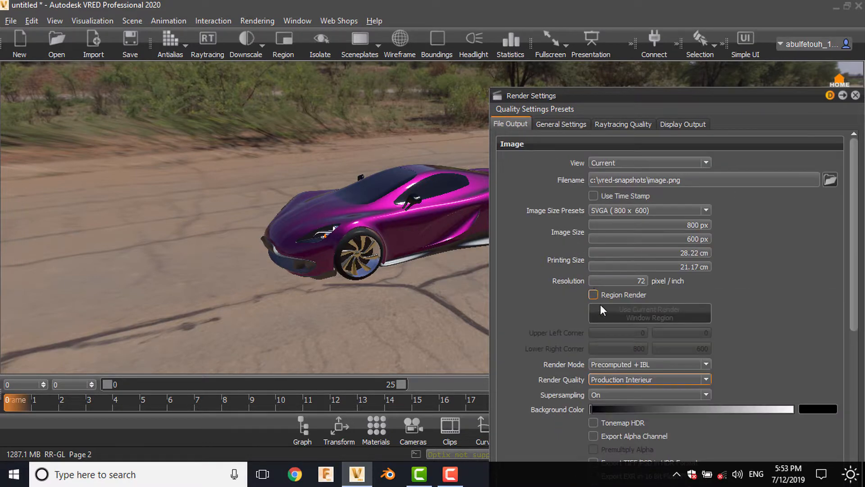
{"action": "left_click", "coordinate": [561, 125]}
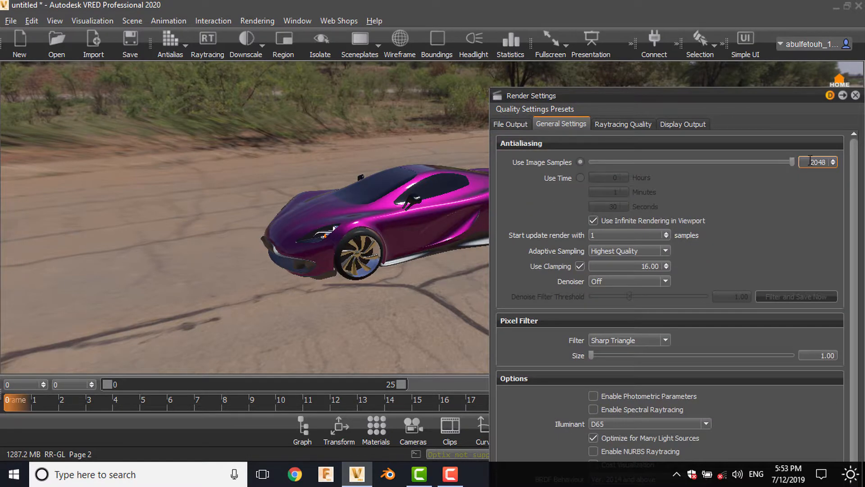
{"action": "type", "text": "256"}
{"action": "key", "text": "Return"}
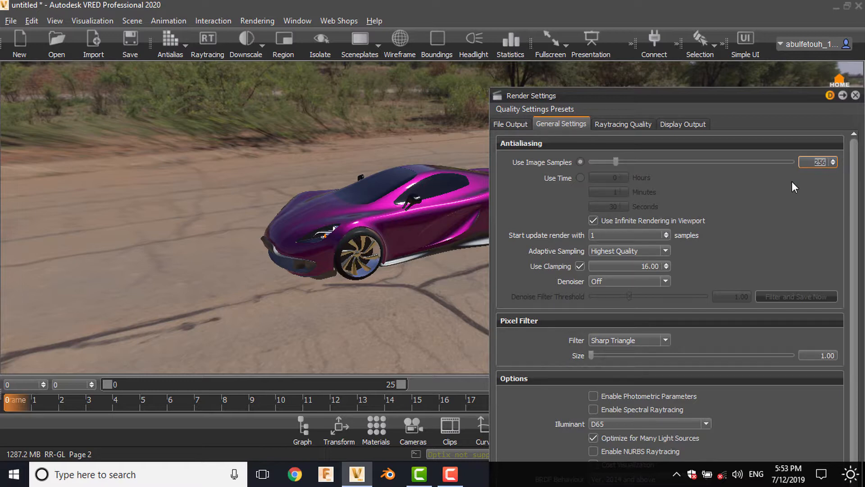
{"action": "left_click", "coordinate": [855, 96]}
- Preview the car from the front three-quarter side with raytracing and antialiasing enabled, then turn both off
{"action": "left_click_drag", "start_coordinate": [444, 287], "coordinate": [477, 253]}
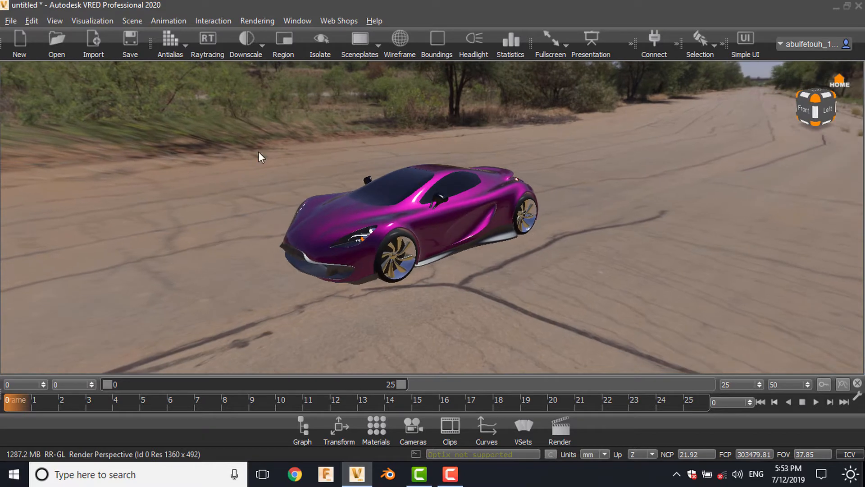
{"action": "left_click", "coordinate": [206, 40]}
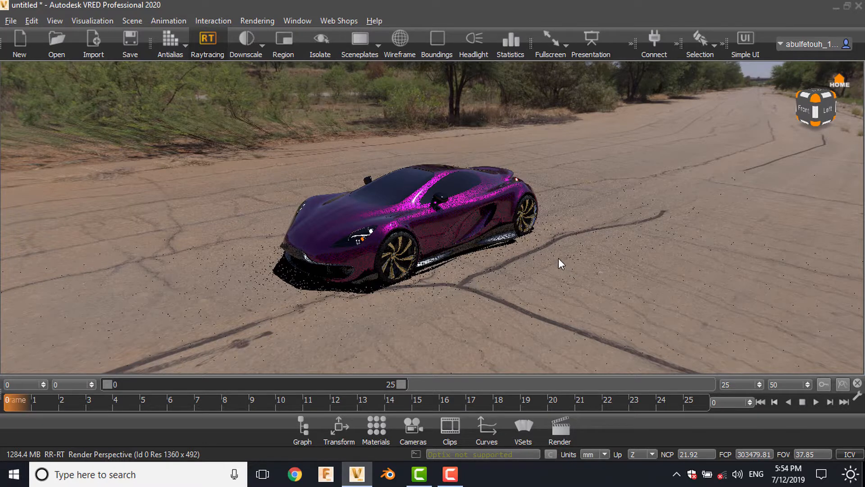
{"action": "left_click_drag", "start_coordinate": [558, 258], "coordinate": [534, 264], "text": "alt"}
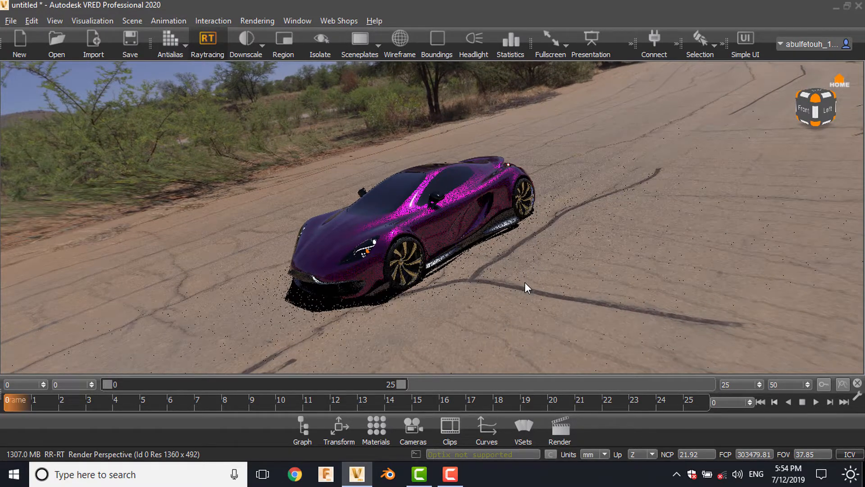
{"action": "mouse_move", "coordinate": [517, 282]}
{"action": "left_mouse_down", "text": "alt"}
{"action": "mouse_move", "coordinate": [550, 278]}
{"action": "mouse_move", "coordinate": [509, 285]}
{"action": "left_mouse_up", "text": "alt"}
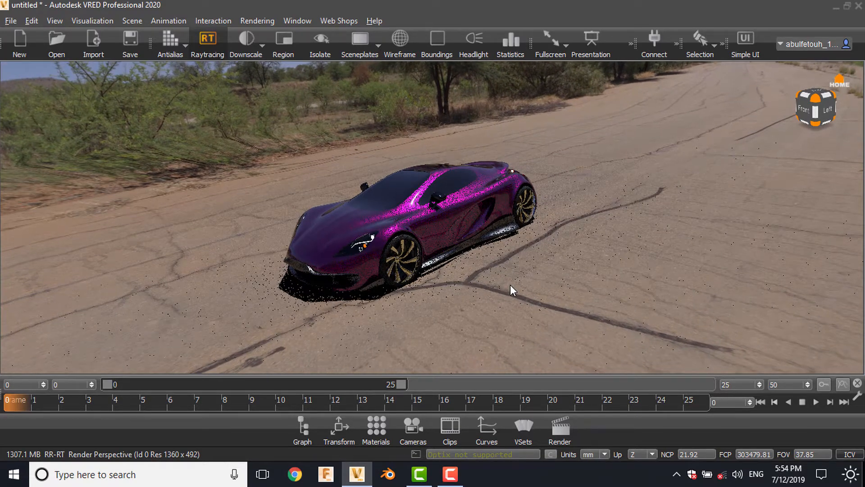
{"action": "left_click", "coordinate": [172, 38]}
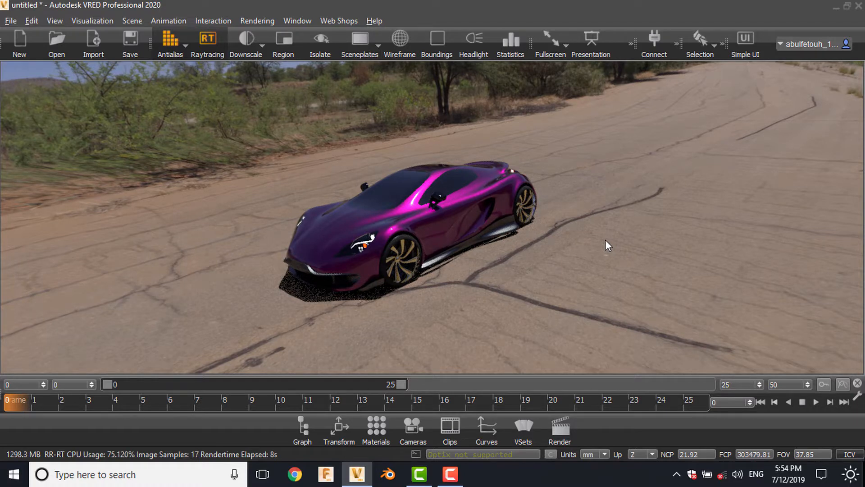
{"action": "left_click", "coordinate": [222, 53]}
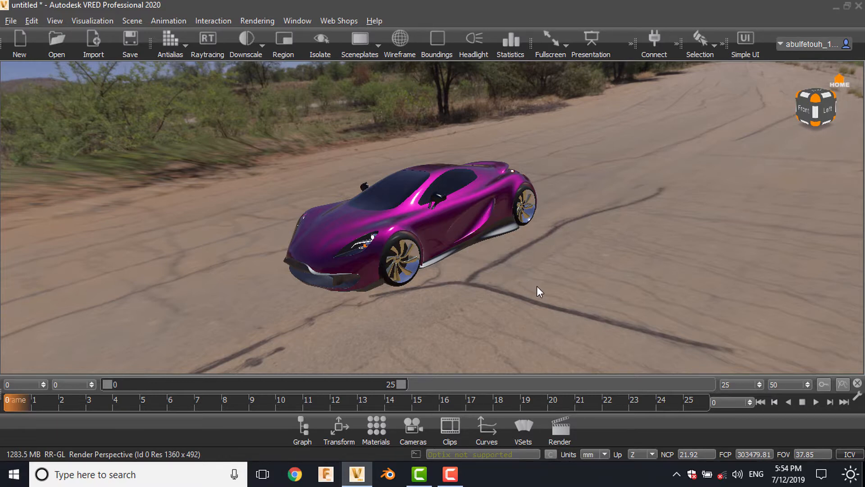
- Examine the finished car head-on from the front, from both a low and a raised camera angle
{"action": "mouse_move", "coordinate": [537, 286]}
{"action": "left_mouse_down"}
{"action": "mouse_move", "coordinate": [457, 294]}
{"action": "mouse_move", "coordinate": [547, 273]}
{"action": "left_mouse_up"}
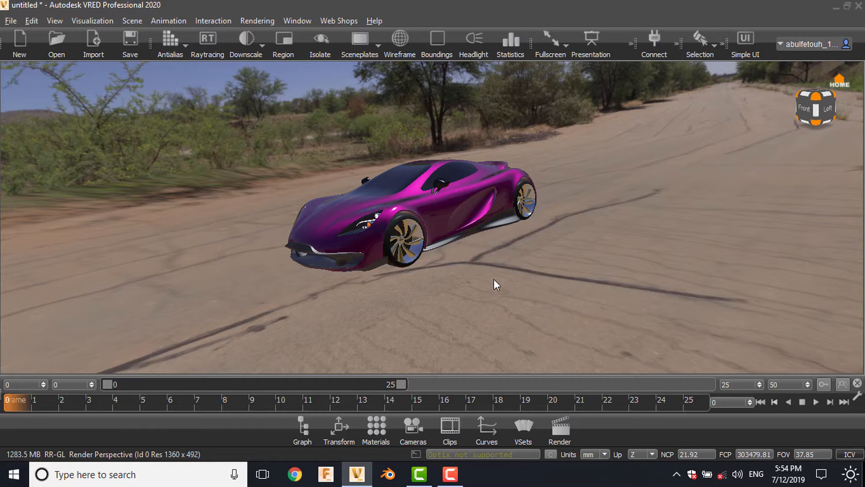
{"action": "left_click_drag", "start_coordinate": [414, 280], "coordinate": [571, 282]}
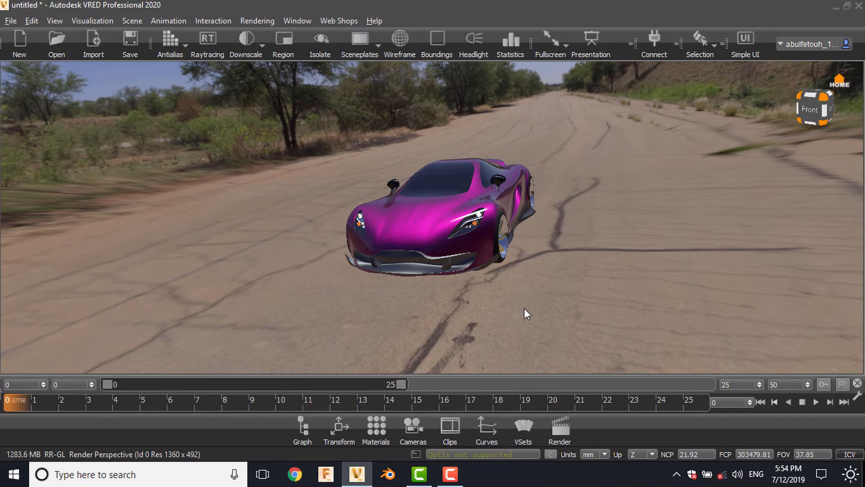
{"action": "left_click_drag", "start_coordinate": [525, 309], "coordinate": [637, 292]}
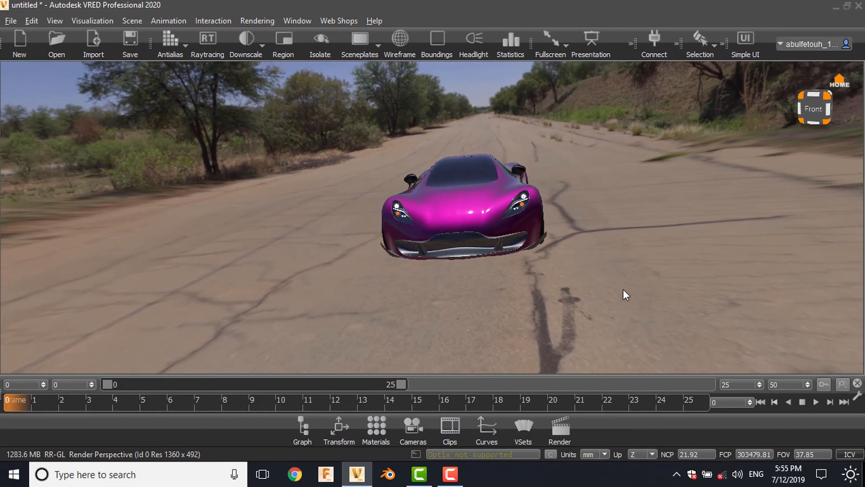
{"action": "left_click_drag", "start_coordinate": [515, 300], "coordinate": [439, 321]}
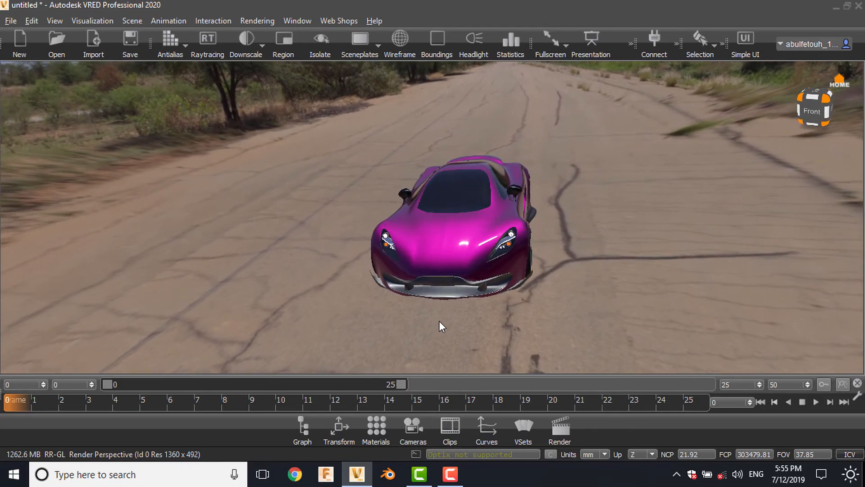